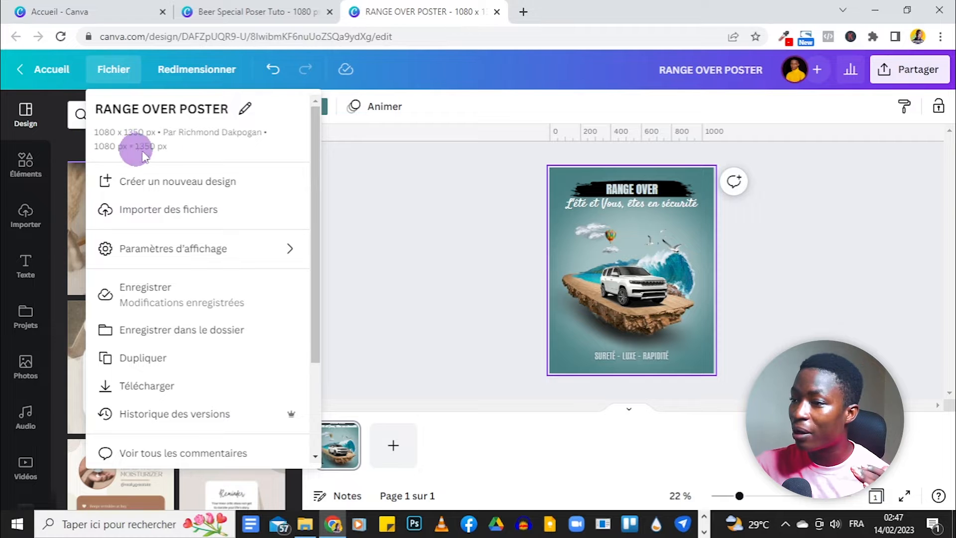
# - Add a second page to the RANGE OVER POSTER design
pyautogui.click(416, 276)
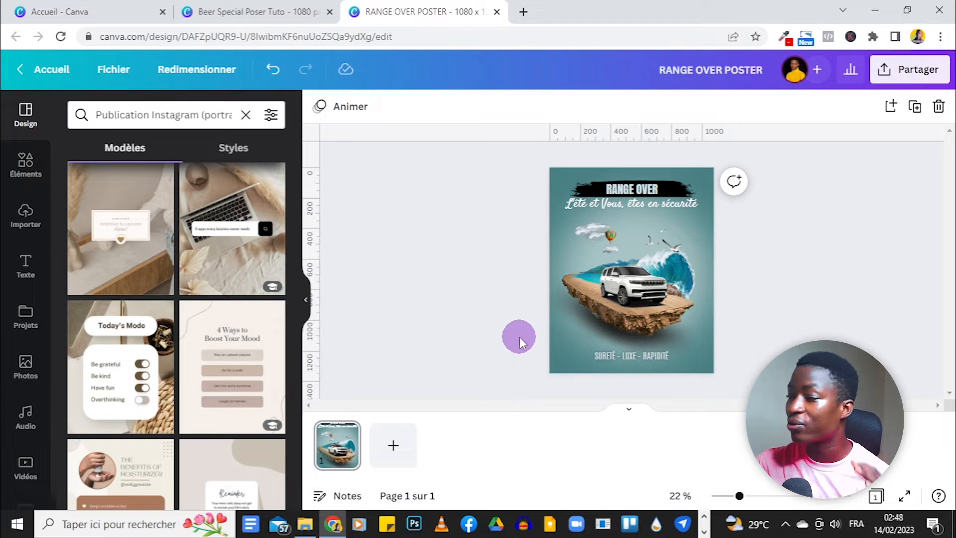
pyautogui.click(393, 444)
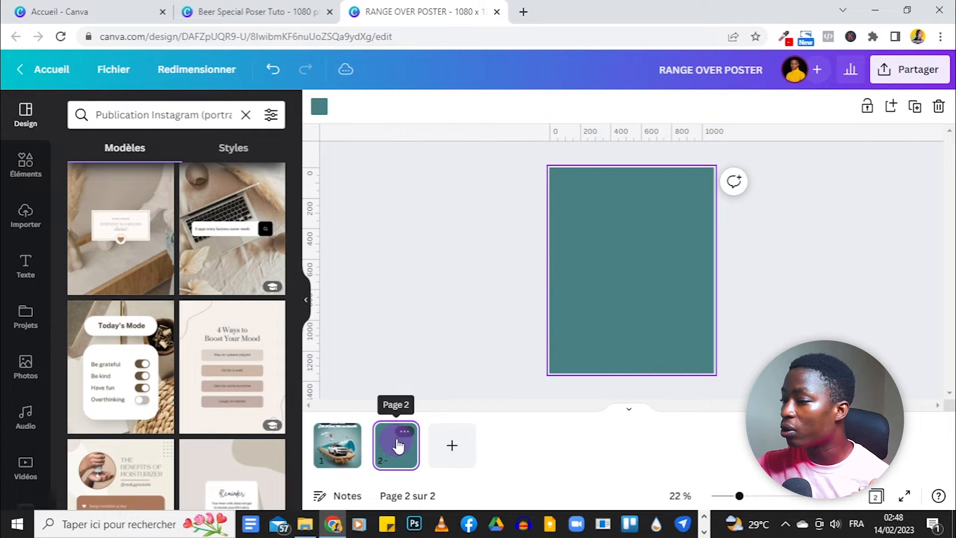
# - Examine the finished poster on page 1 closely, from the title down to the bottom tagline
pyautogui.click(323, 455)
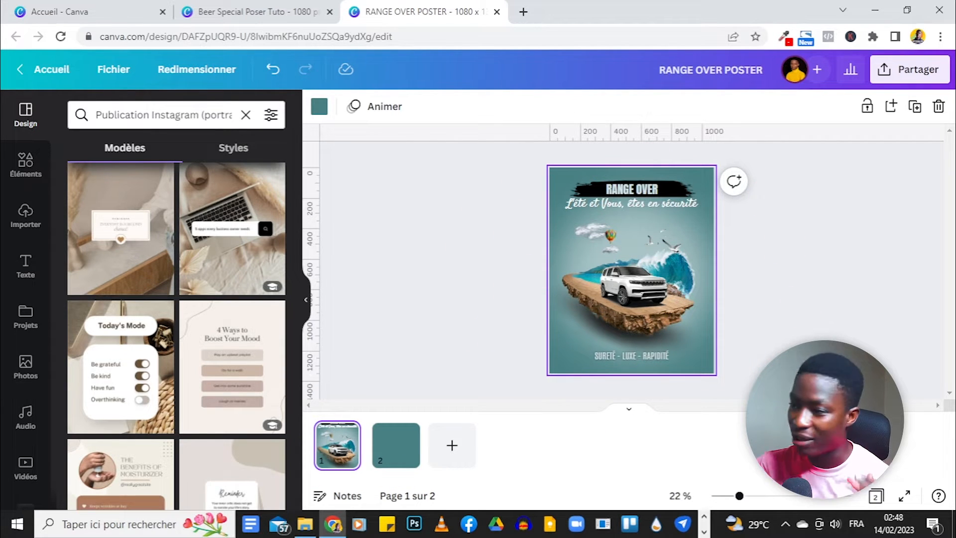
pyautogui.moveTo(740, 496); pyautogui.dragTo(757, 497)
pyautogui.scroll(1, 918, 301)
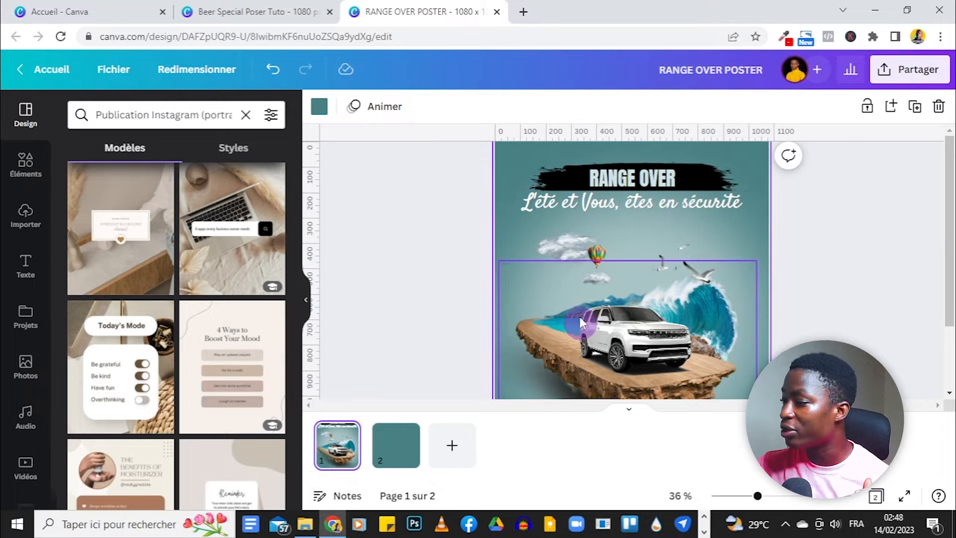
pyautogui.scroll(-3, 883, 234)
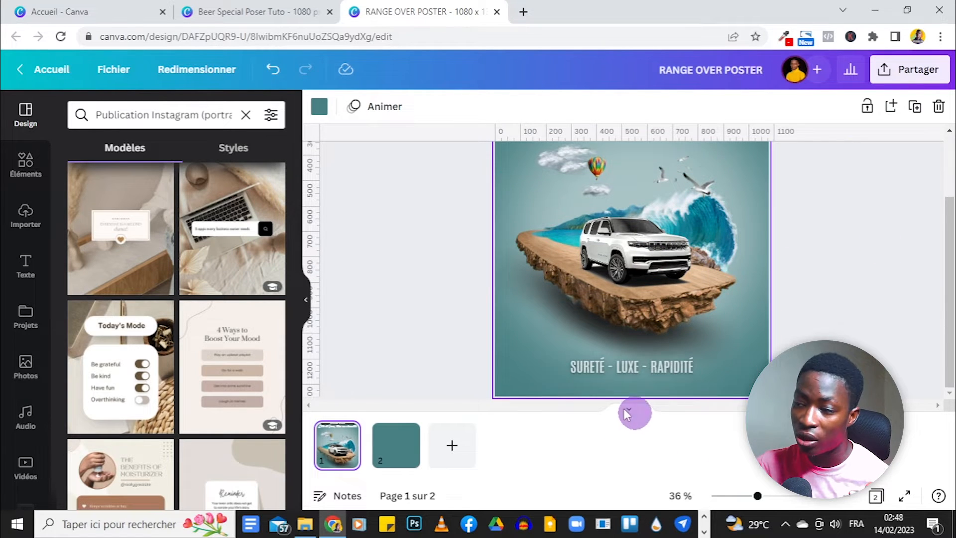
pyautogui.scroll(3, 781, 230)
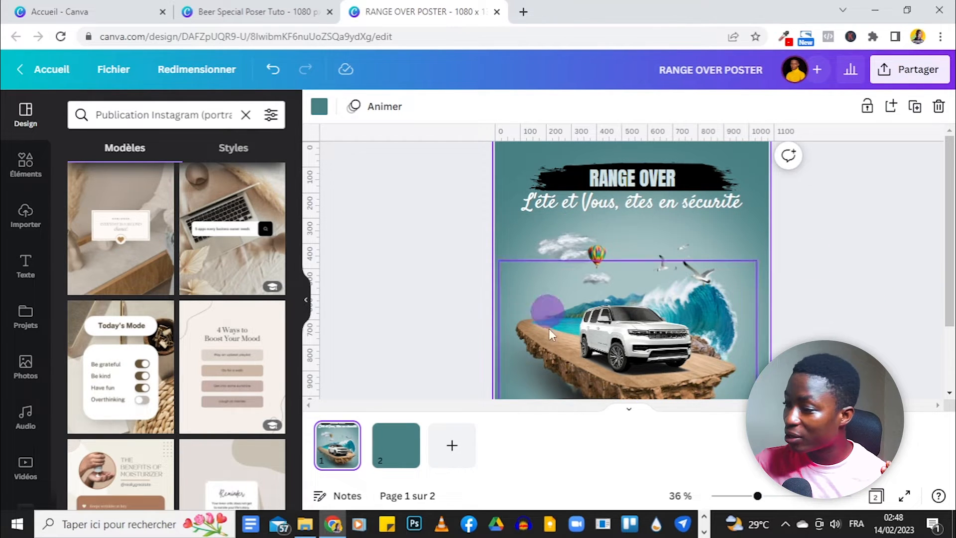
pyautogui.scroll(-3, 948, 324)
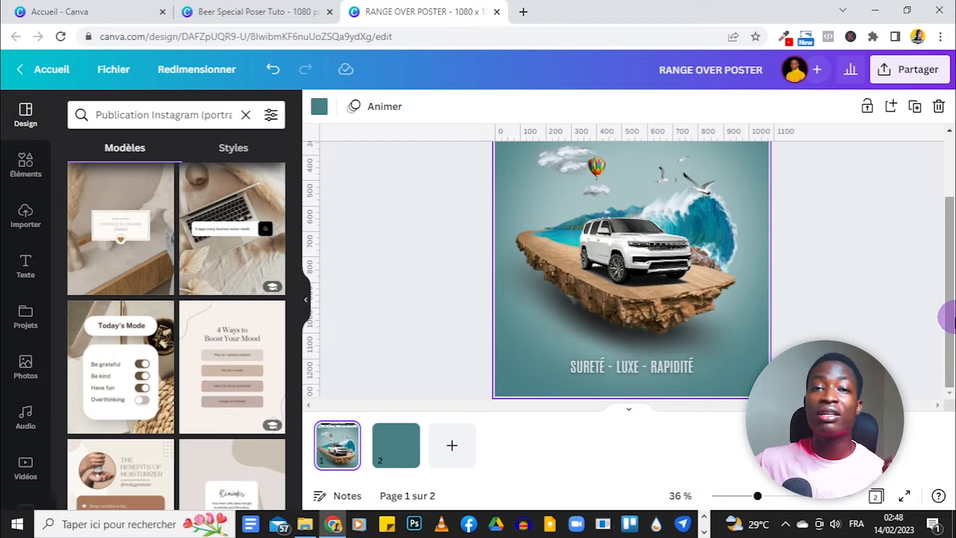
pyautogui.scroll(3, 948, 311)
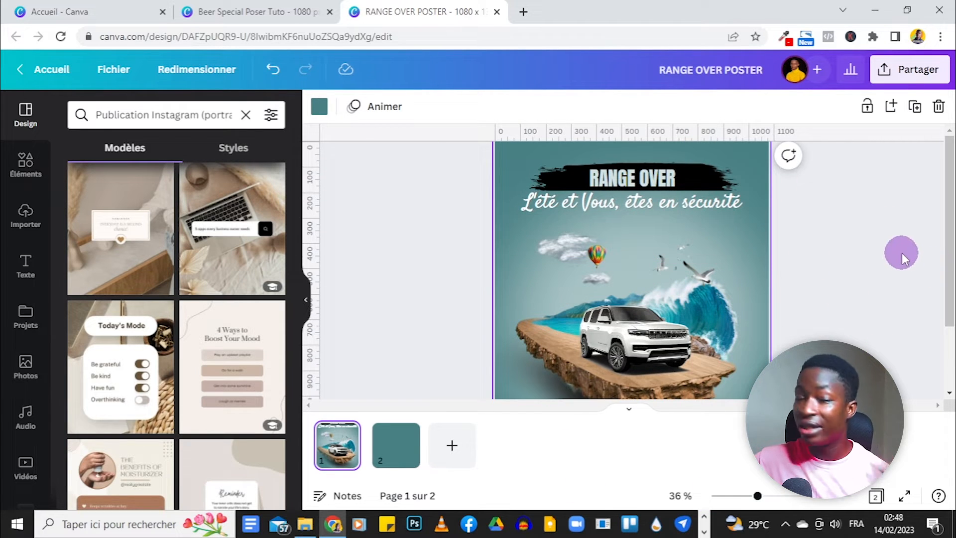
# - Check the hex code of page 2's background colour and compare the page with the poster on page 1
pyautogui.click(388, 452)
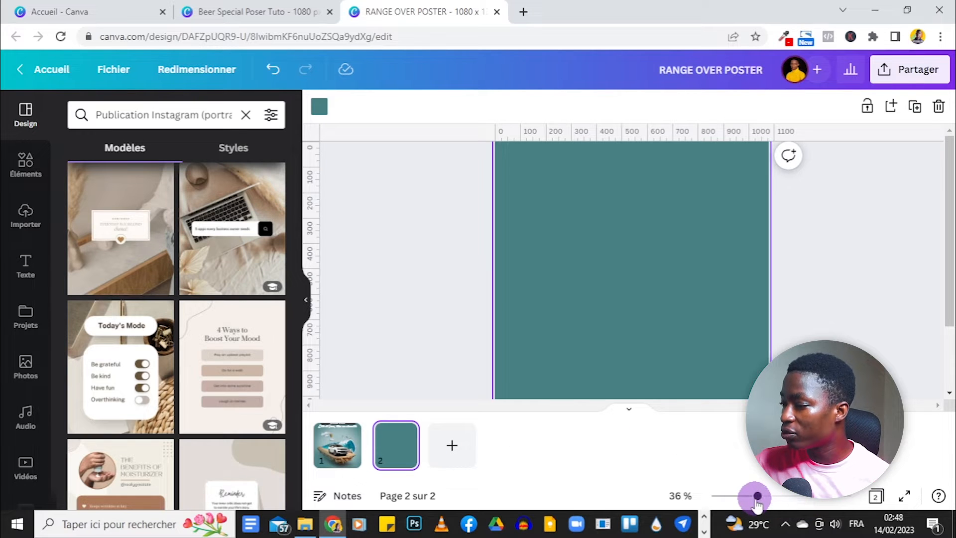
pyautogui.moveTo(756, 499); pyautogui.dragTo(742, 498)
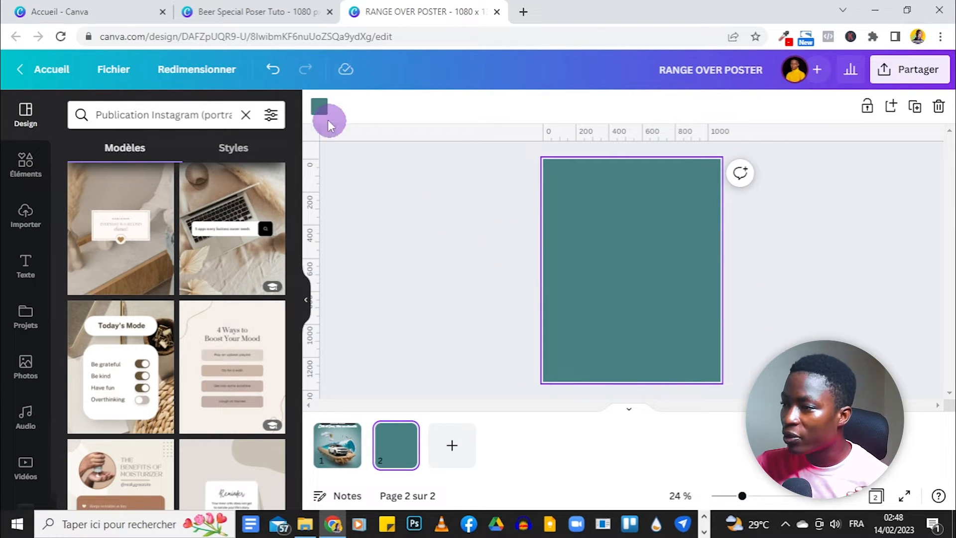
pyautogui.click(319, 106)
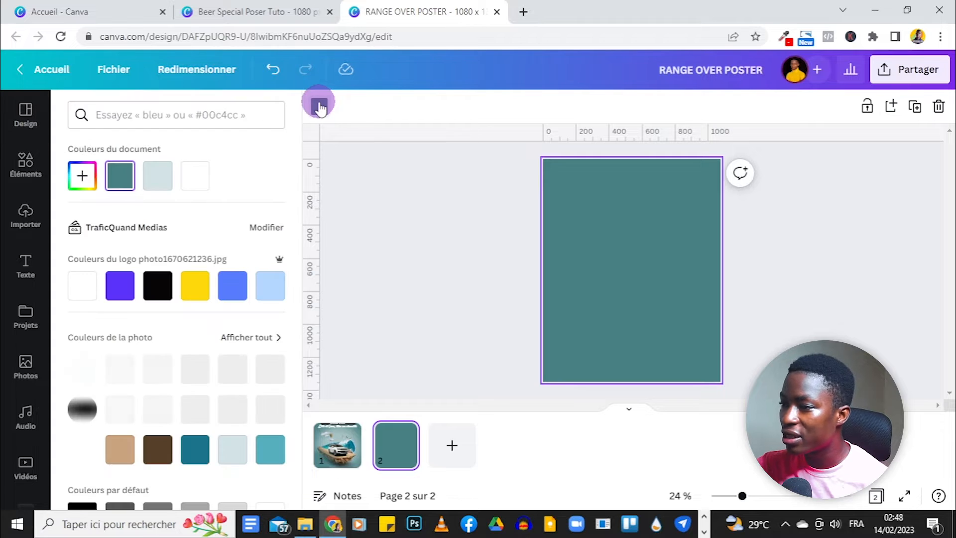
pyautogui.click(82, 176)
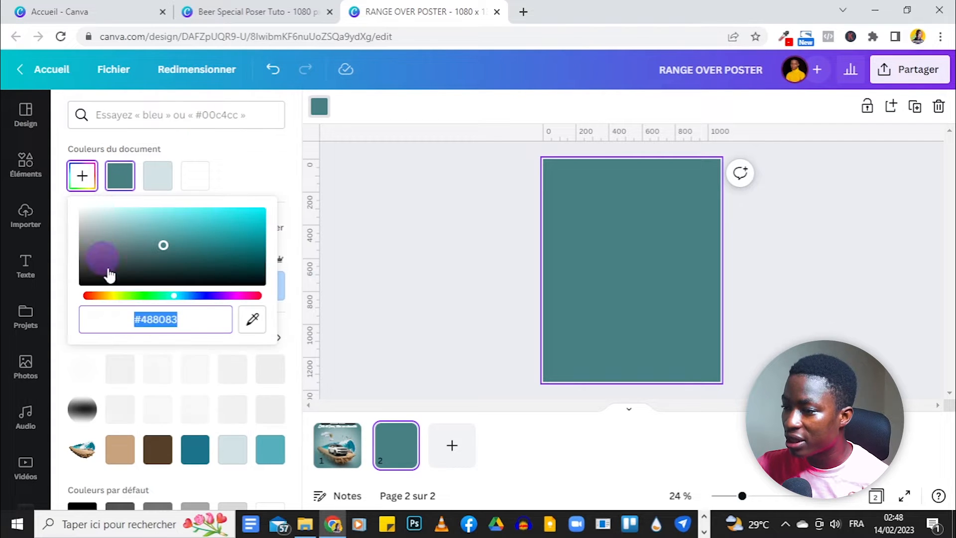
pyautogui.click(185, 320)
pyautogui.tripleClick(192, 320)
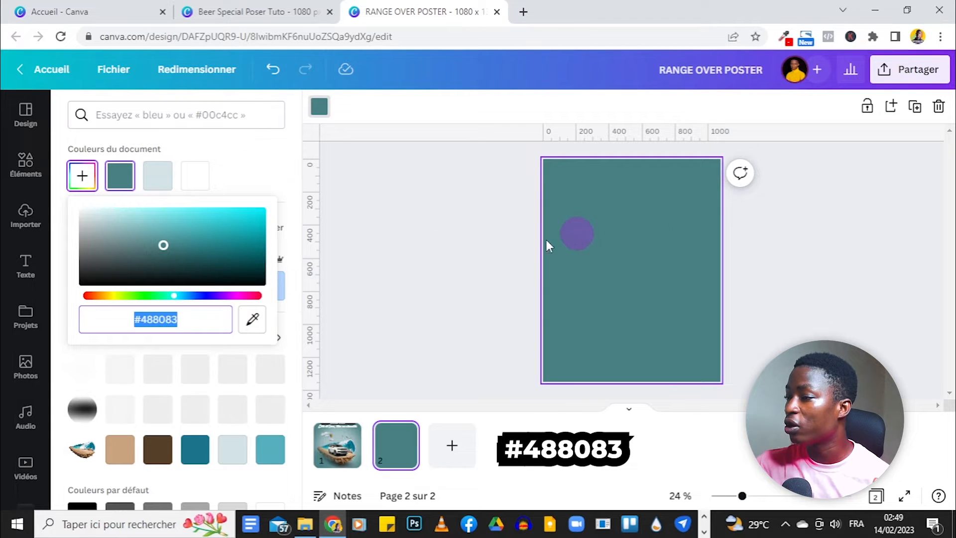
pyautogui.click(474, 216)
pyautogui.click(343, 451)
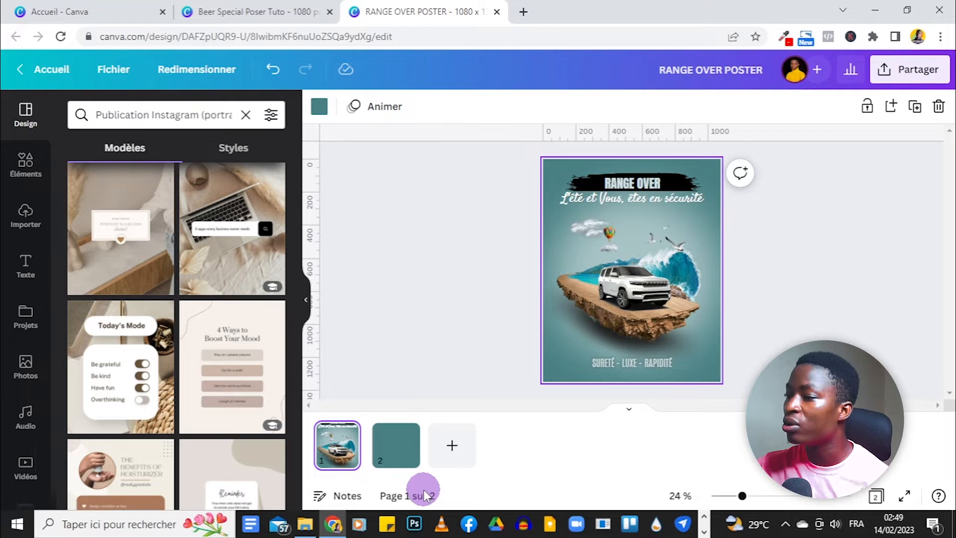
pyautogui.click(396, 454)
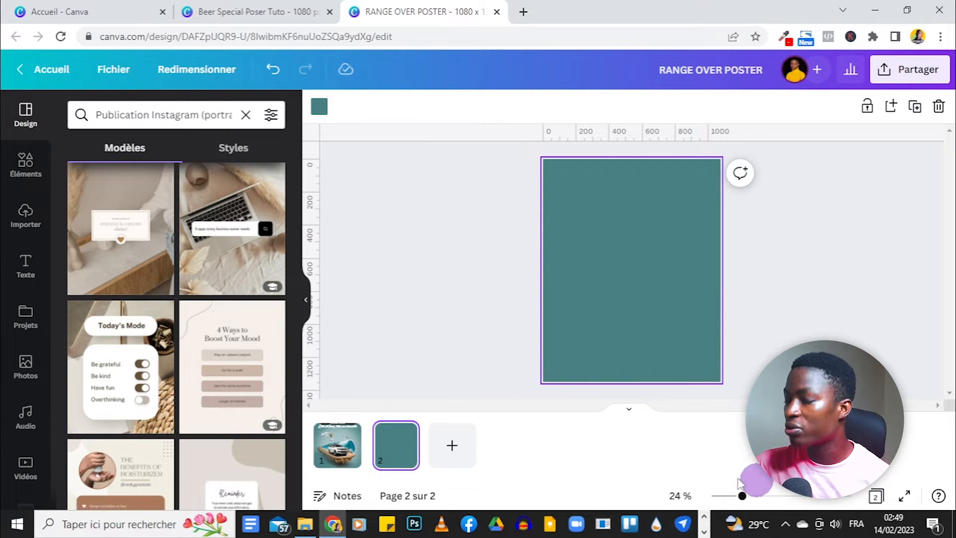
# - Search the elements for "blured" with page 2 active and show all matching graphics
pyautogui.click(28, 177)
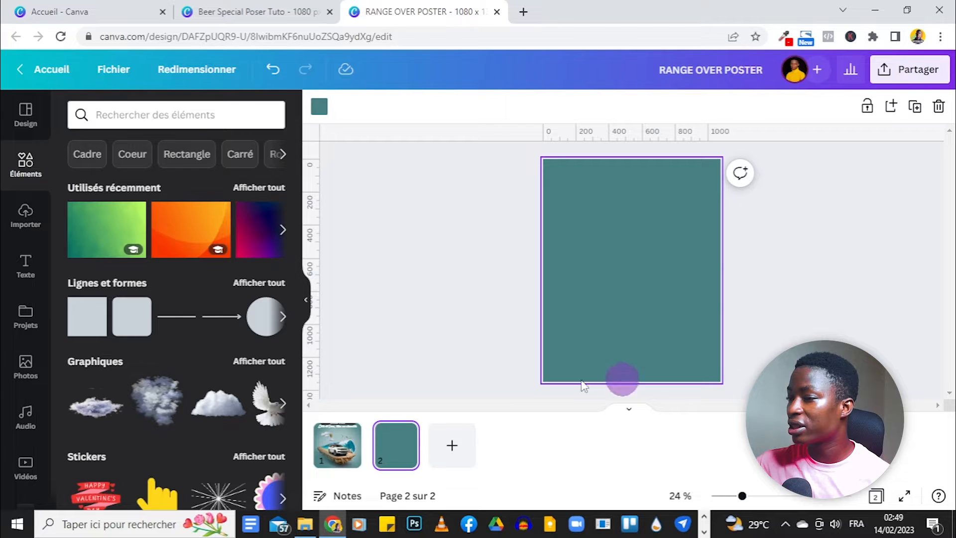
pyautogui.click(337, 444)
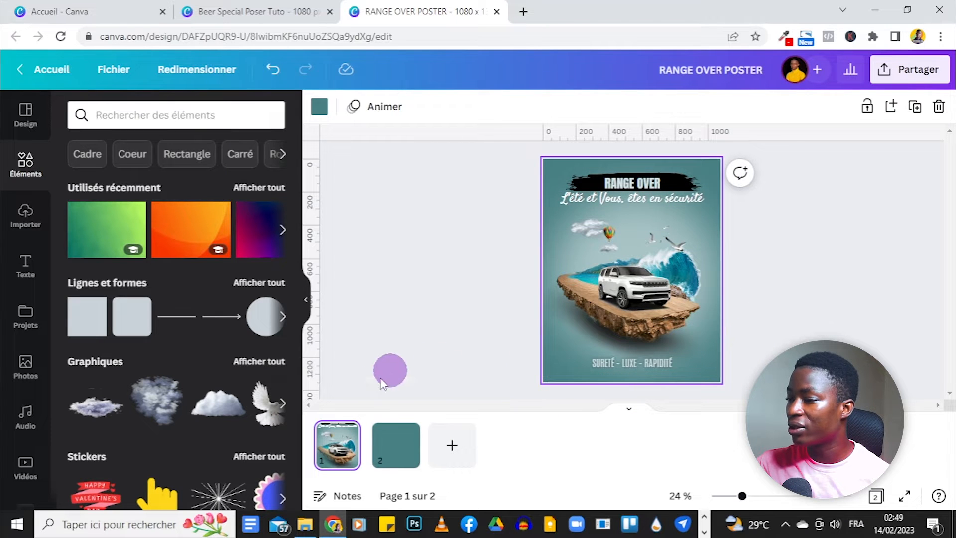
pyautogui.click(387, 461)
pyautogui.click(148, 112)
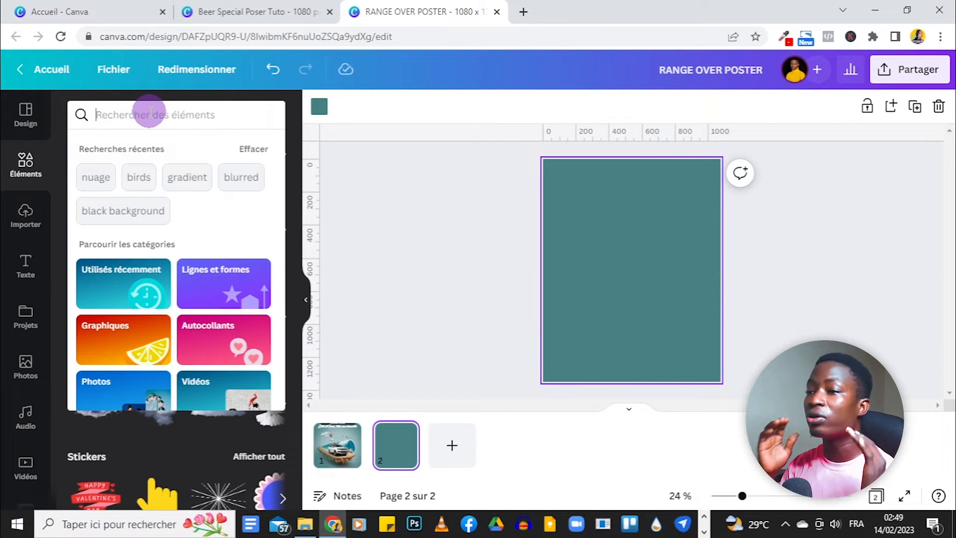
pyautogui.write('blured')
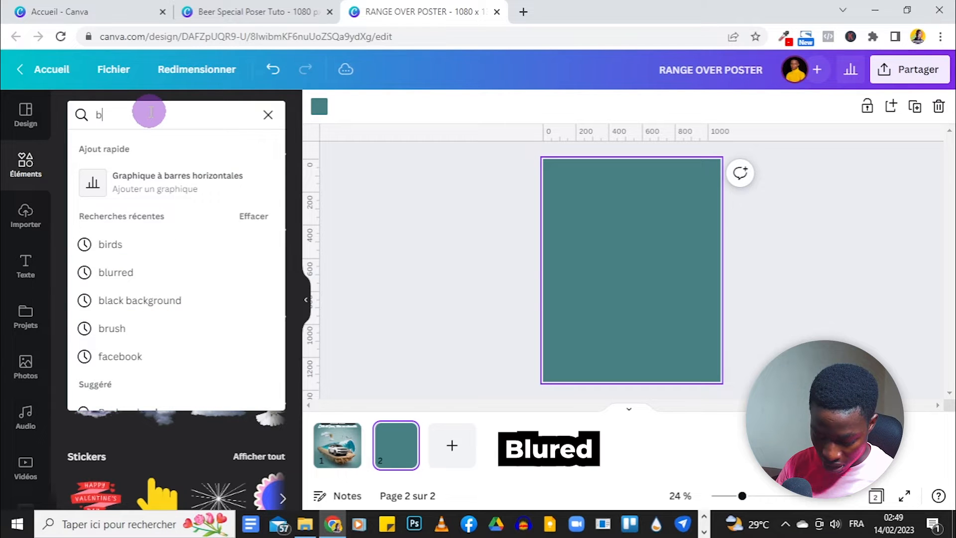
pyautogui.press('Return')
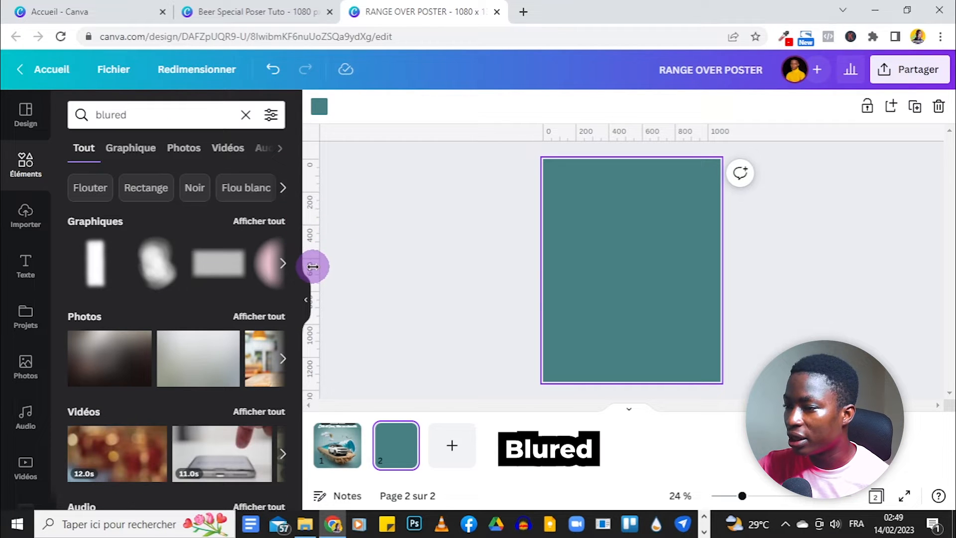
pyautogui.click(269, 222)
# - Add the round white blurred glow graphic to page 2, enlarge it past the page width and centre it horizontally
pyautogui.scroll(-3, 206, 333)
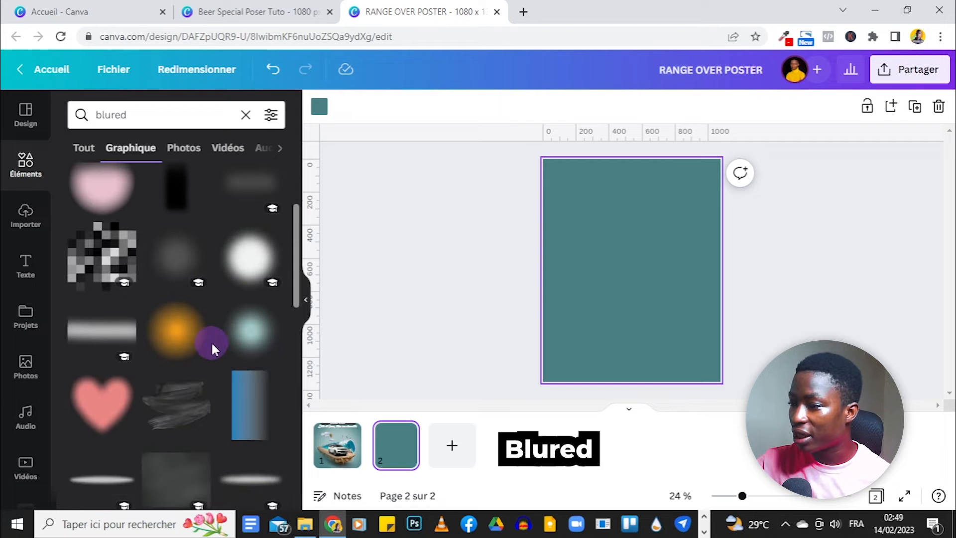
pyautogui.scroll(3, 211, 340)
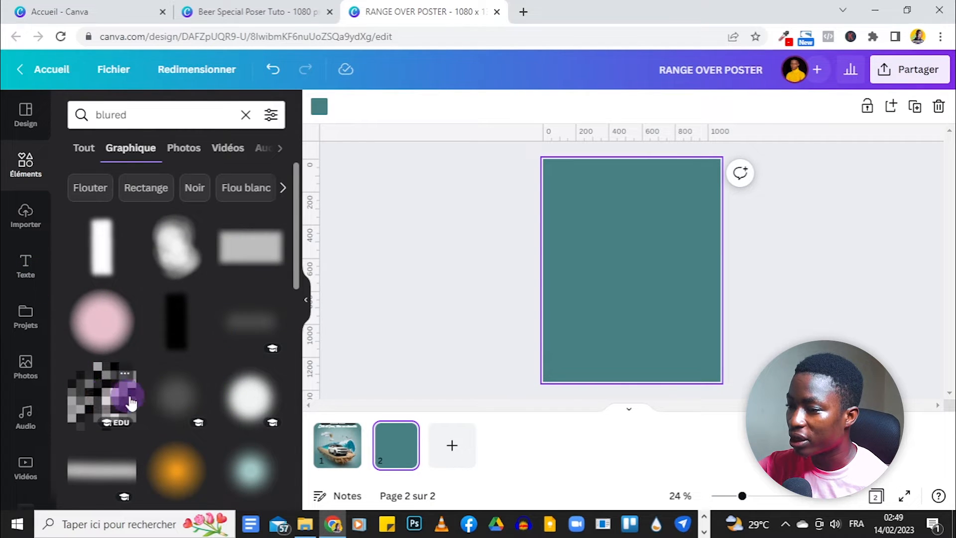
pyautogui.scroll(-5, 137, 385)
pyautogui.scroll(-3, 165, 323)
pyautogui.scroll(-4, 120, 306)
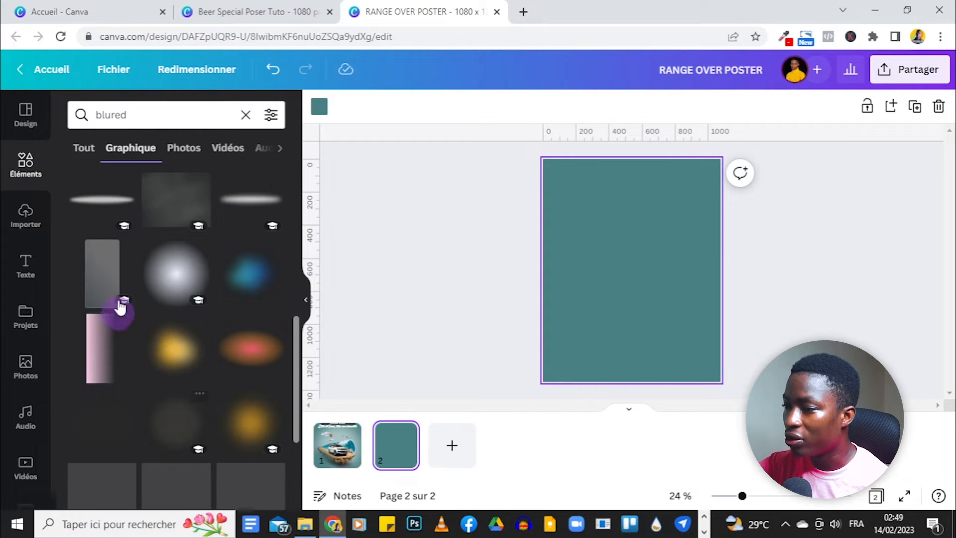
pyautogui.scroll(5, 224, 334)
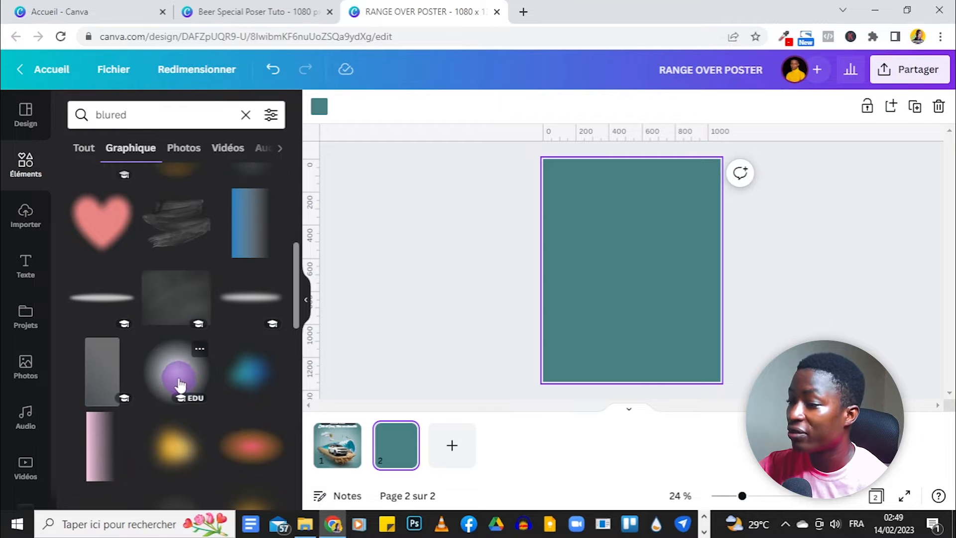
pyautogui.click(174, 378)
pyautogui.moveTo(562, 337); pyautogui.dragTo(503, 406)
pyautogui.moveTo(587, 316); pyautogui.dragTo(614, 296)
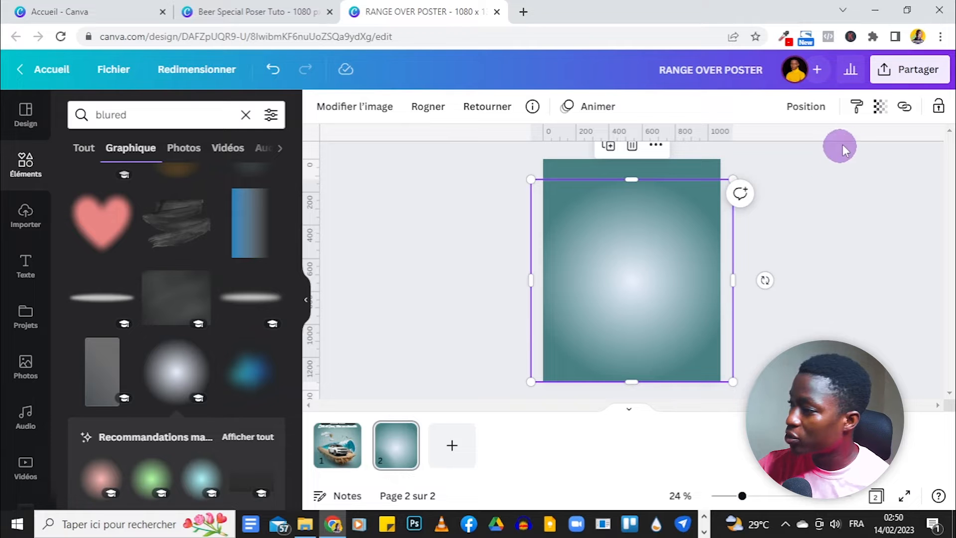
# - Set the glow graphic's transparency to 76, comparing the background with page 1
pyautogui.click(880, 114)
pyautogui.moveTo(880, 163); pyautogui.dragTo(836, 168)
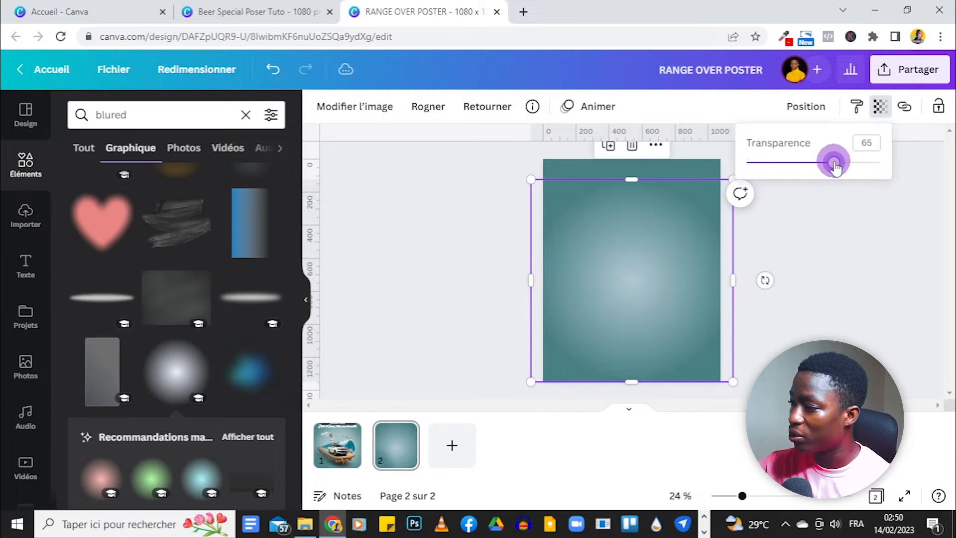
pyautogui.click(340, 443)
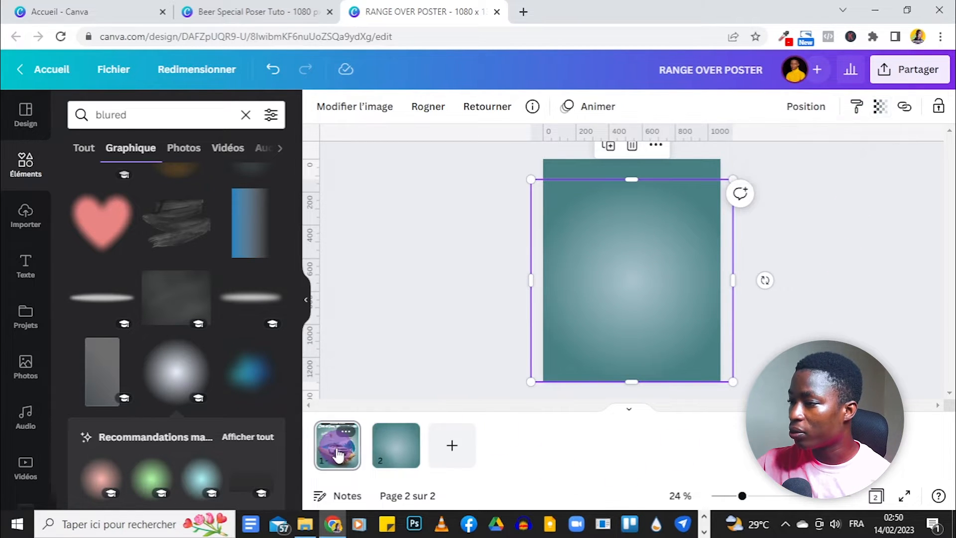
pyautogui.click(392, 456)
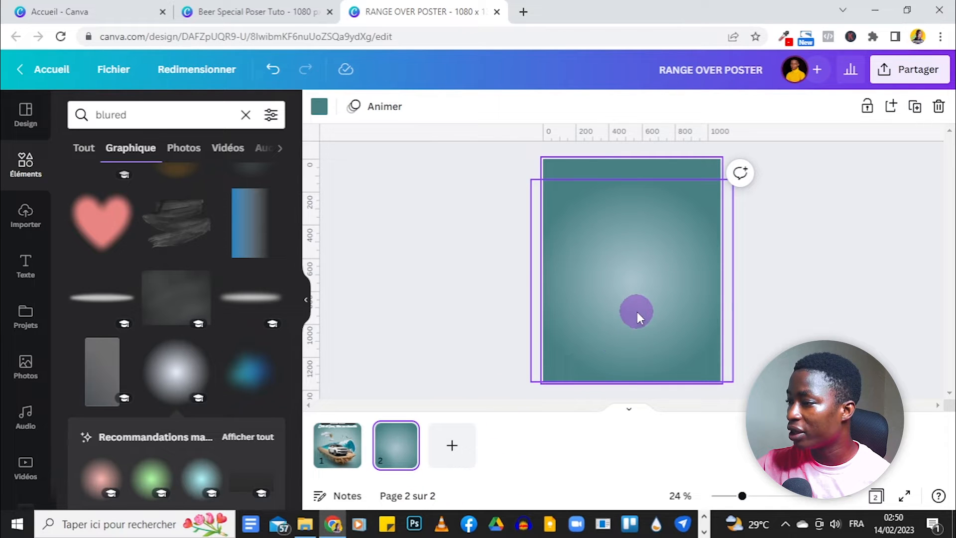
pyautogui.click(639, 306)
pyautogui.click(877, 107)
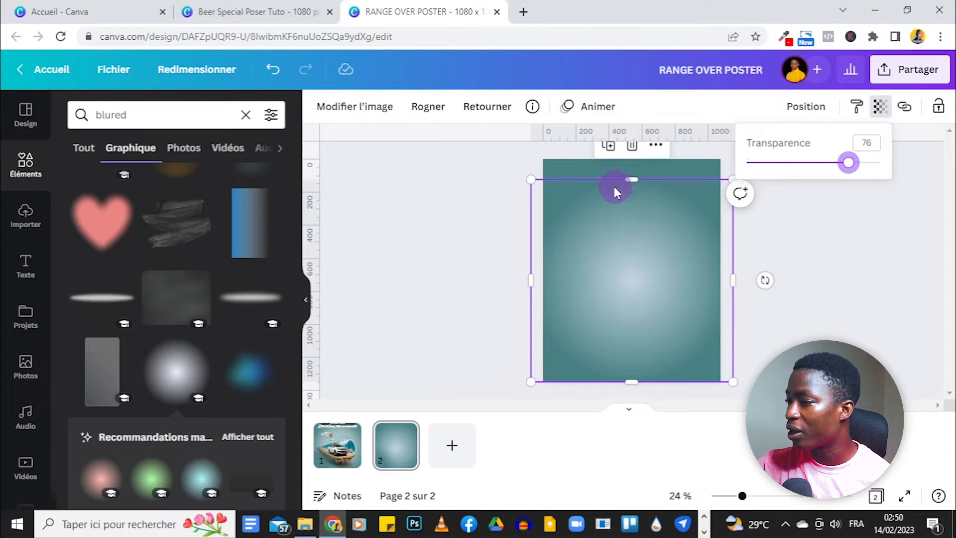
# - Enlarge the glow graphic a little more and reposition it slightly lower, centred horizontally on page 2
pyautogui.moveTo(529, 181); pyautogui.dragTo(375, 175)
pyautogui.moveTo(570, 237); pyautogui.dragTo(623, 284)
pyautogui.click(338, 465)
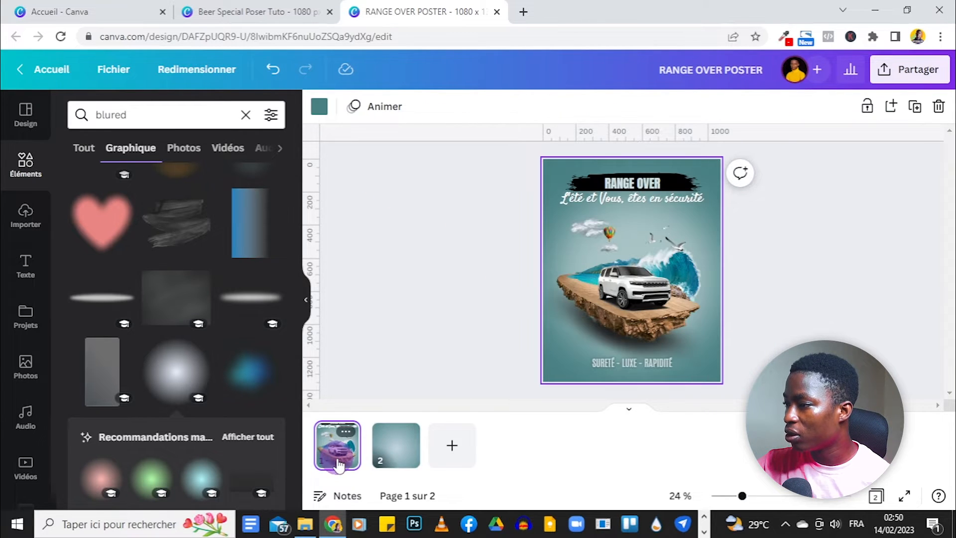
pyautogui.click(399, 461)
pyautogui.click(705, 254)
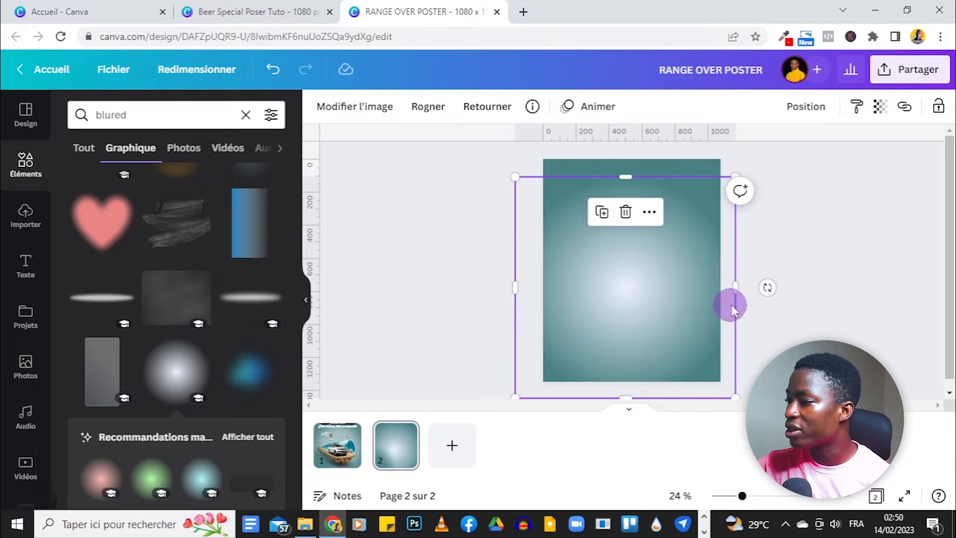
pyautogui.moveTo(647, 304); pyautogui.dragTo(653, 304)
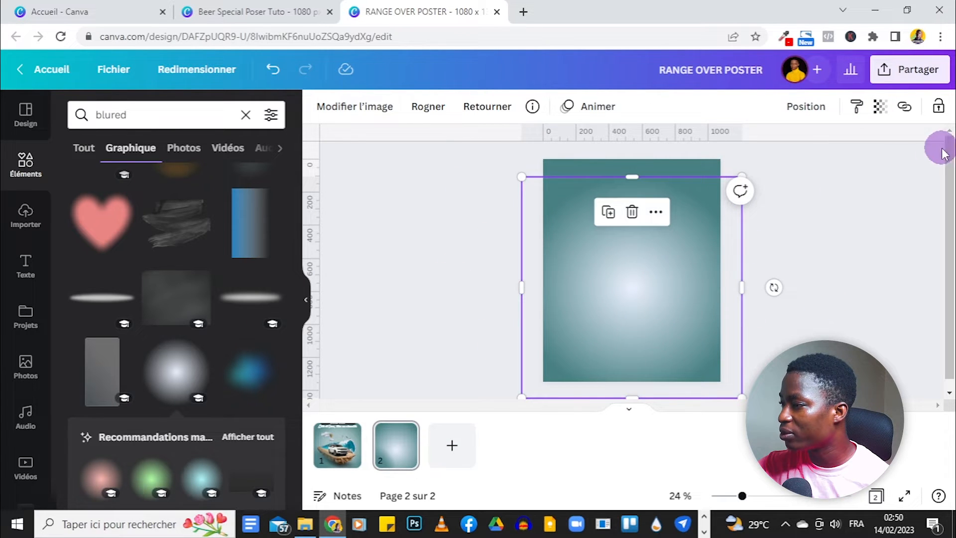
# - Lock the glow graphic in place on page 2
pyautogui.click(936, 107)
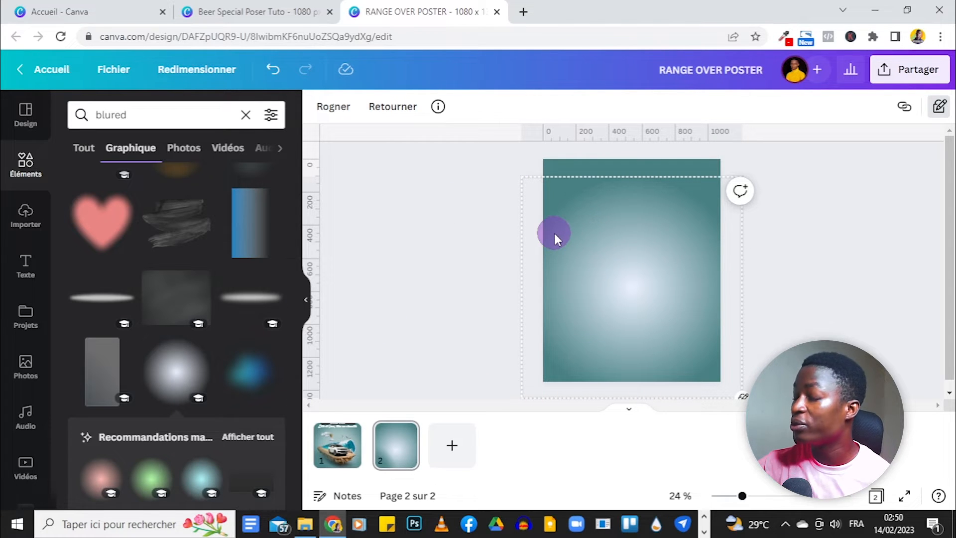
pyautogui.click(811, 239)
# - Add the uploaded floating island image with the ocean wave to page 2, using page 1 as the reference
pyautogui.click(332, 447)
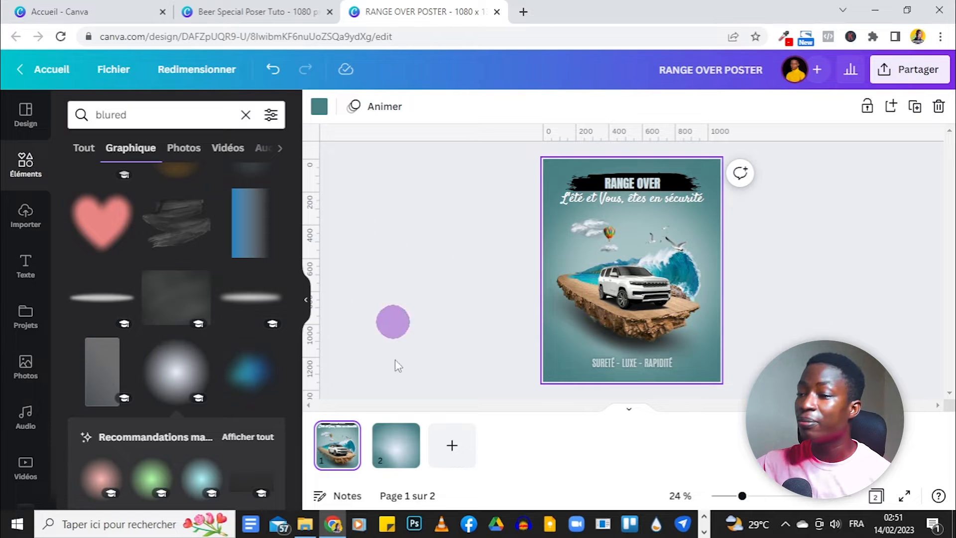
pyautogui.click(19, 215)
pyautogui.scroll(-2, 246, 277)
pyautogui.scroll(-5, 246, 277)
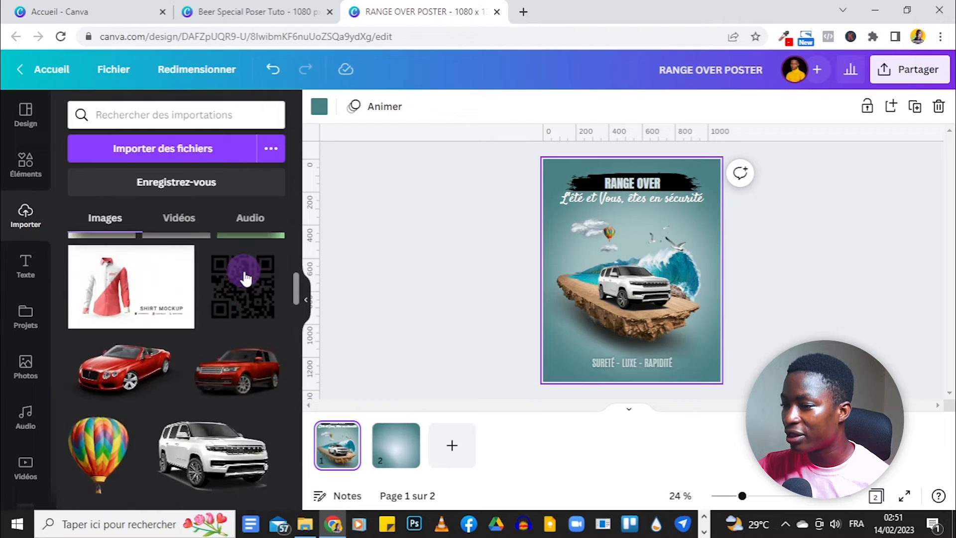
pyautogui.scroll(-4, 245, 277)
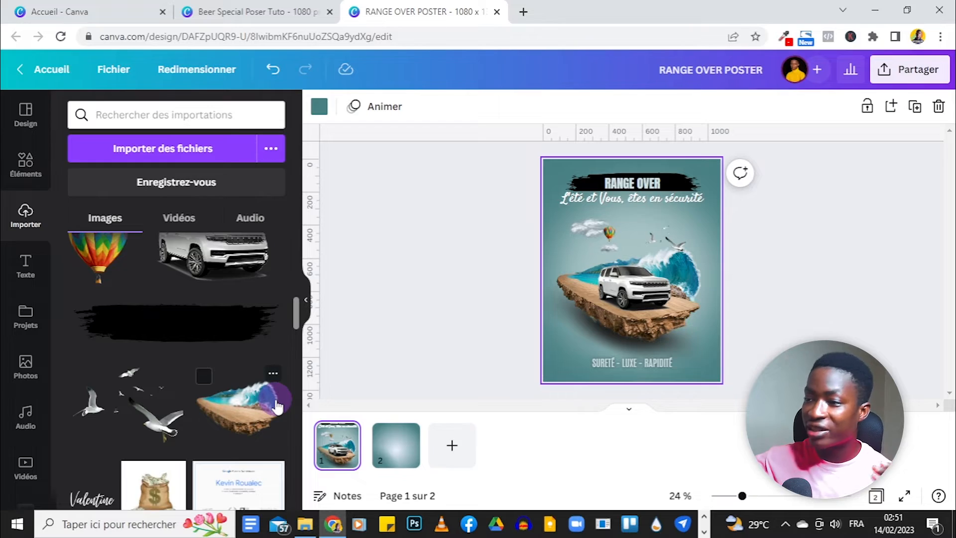
pyautogui.scroll(-5, 135, 358)
pyautogui.scroll(5, 189, 321)
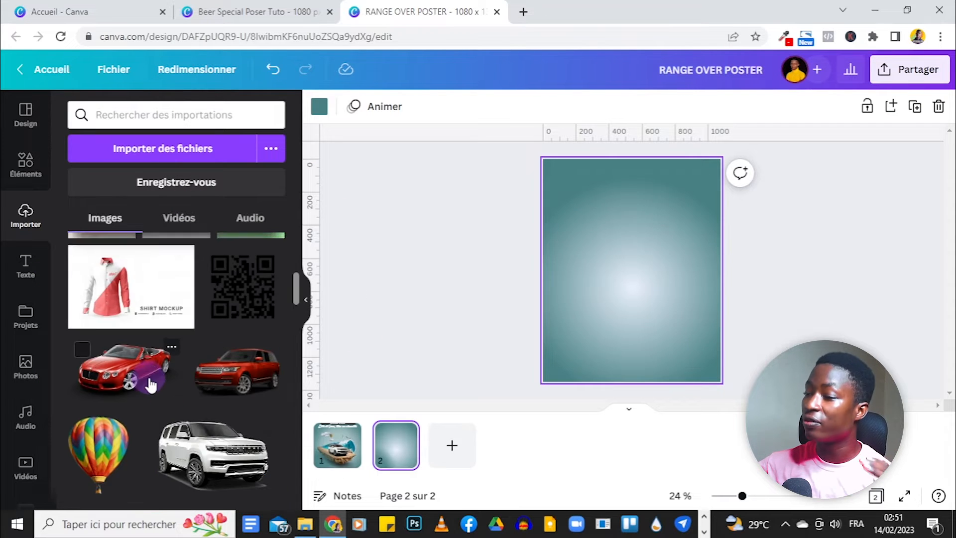
pyautogui.scroll(-4, 151, 385)
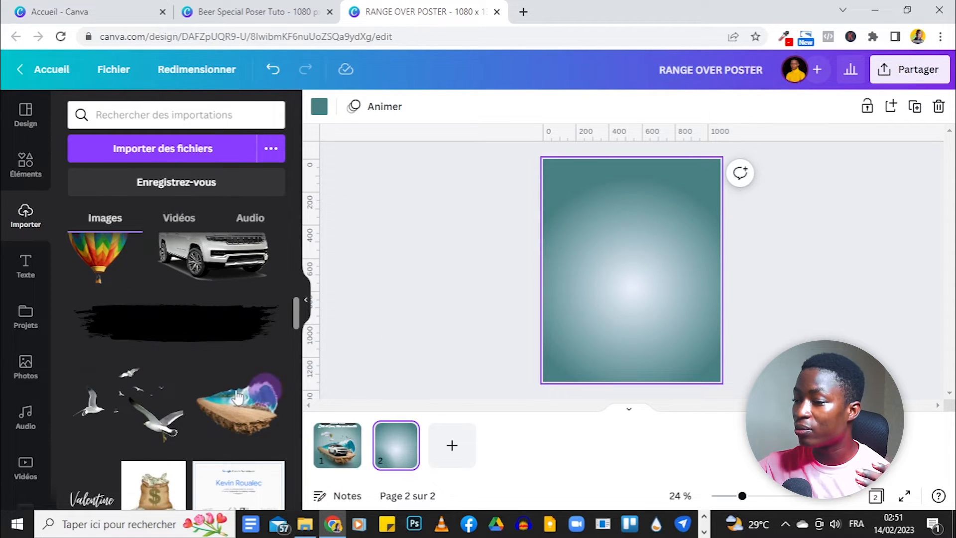
pyautogui.click(252, 413)
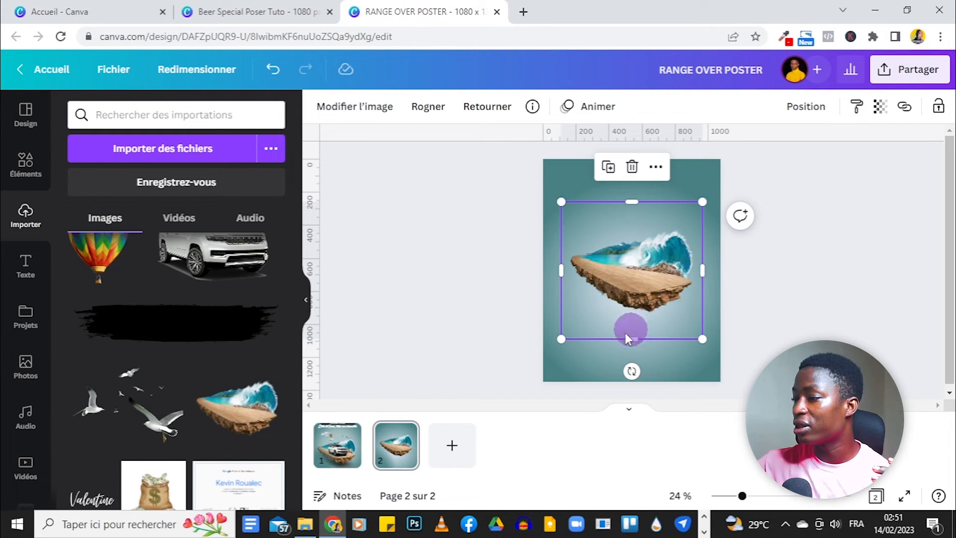
# - Enlarge the island image slightly and move it lower on page 2, comparing its placement with page 1
pyautogui.moveTo(559, 337); pyautogui.dragTo(552, 369)
pyautogui.moveTo(592, 299); pyautogui.dragTo(603, 312)
pyautogui.click(846, 300)
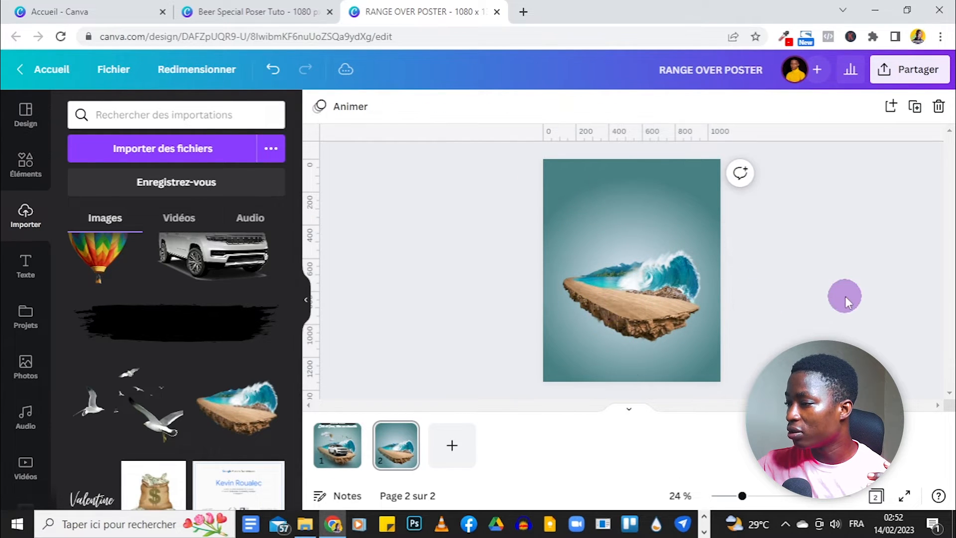
pyautogui.click(339, 460)
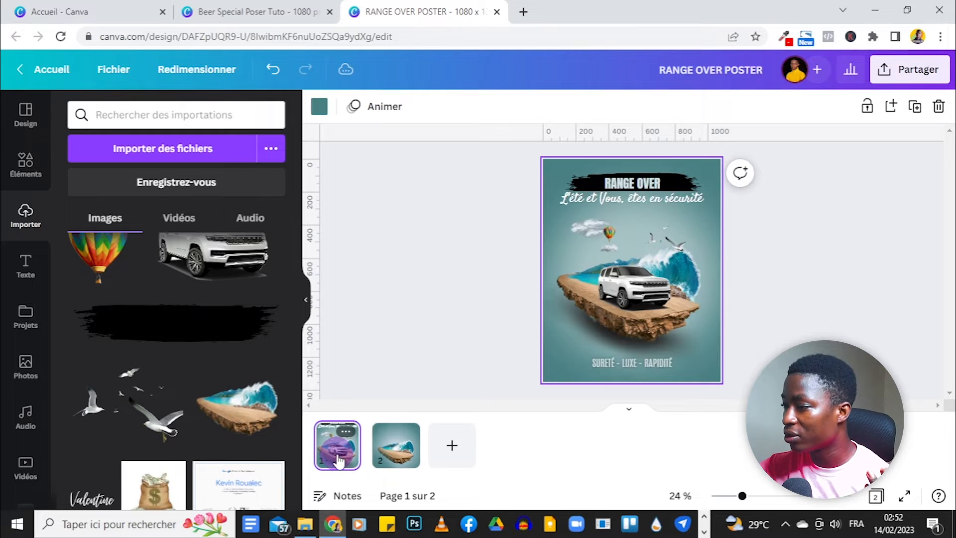
pyautogui.click(396, 456)
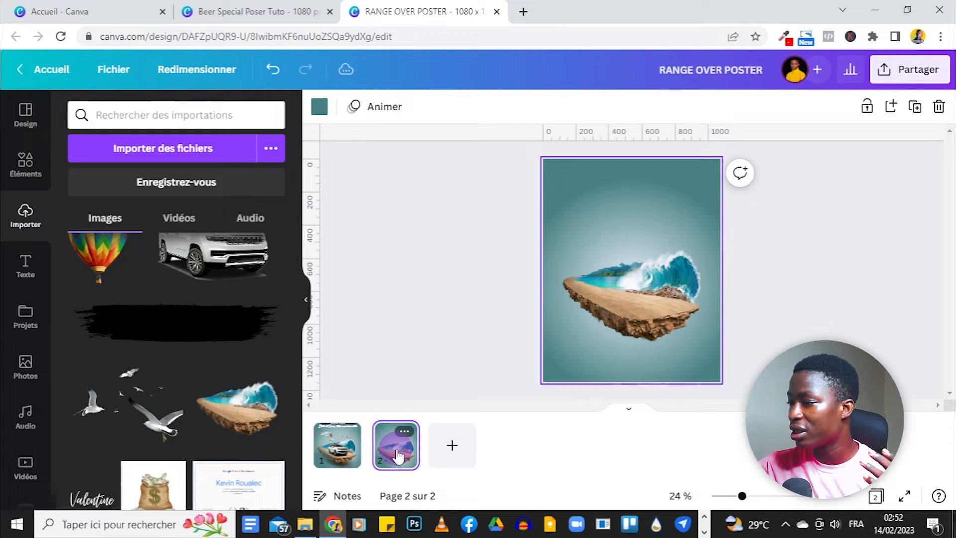
# - Enlarge the island image until its frame spans the full width of page 2, and compare it with page 1
pyautogui.click(578, 355)
pyautogui.moveTo(553, 372); pyautogui.dragTo(550, 384)
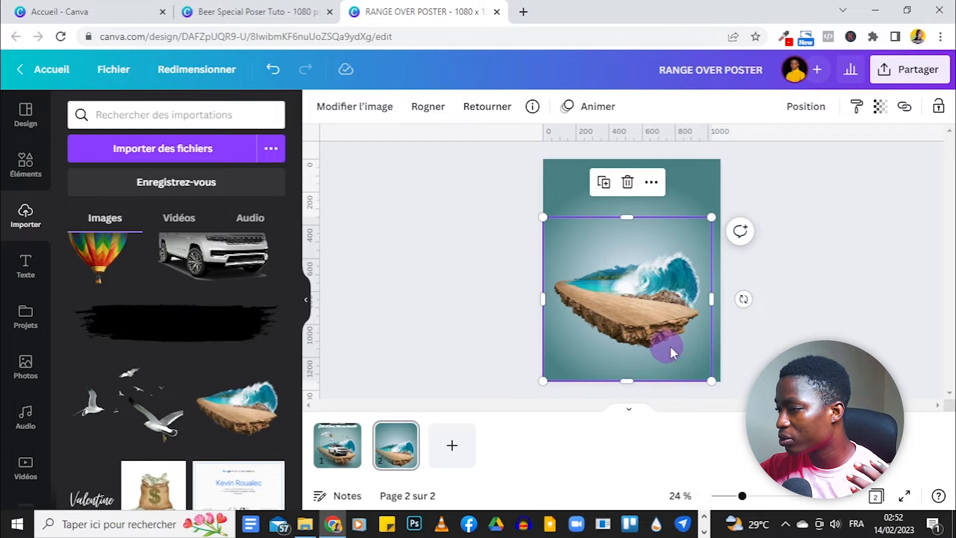
pyautogui.moveTo(711, 216); pyautogui.dragTo(719, 207)
pyautogui.click(800, 198)
pyautogui.click(427, 329)
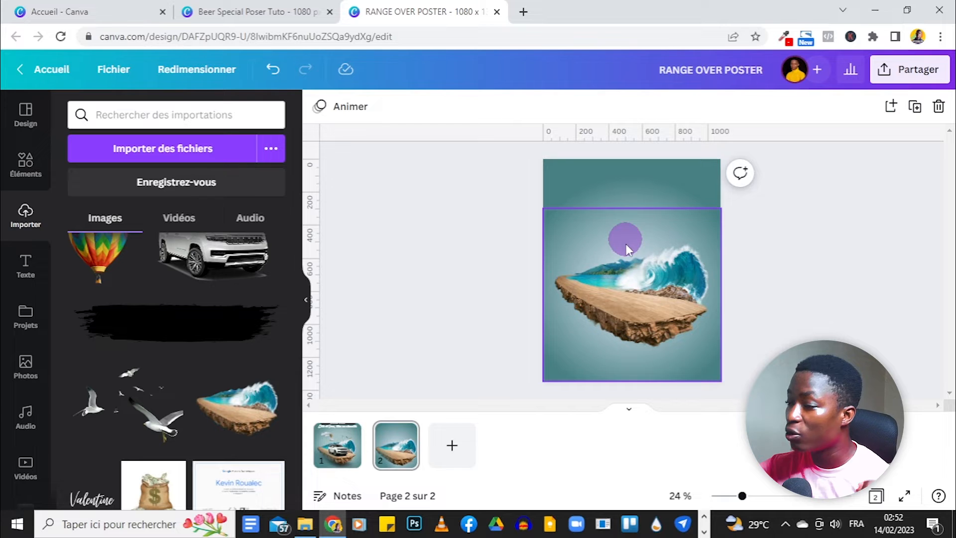
pyautogui.click(337, 443)
pyautogui.click(420, 457)
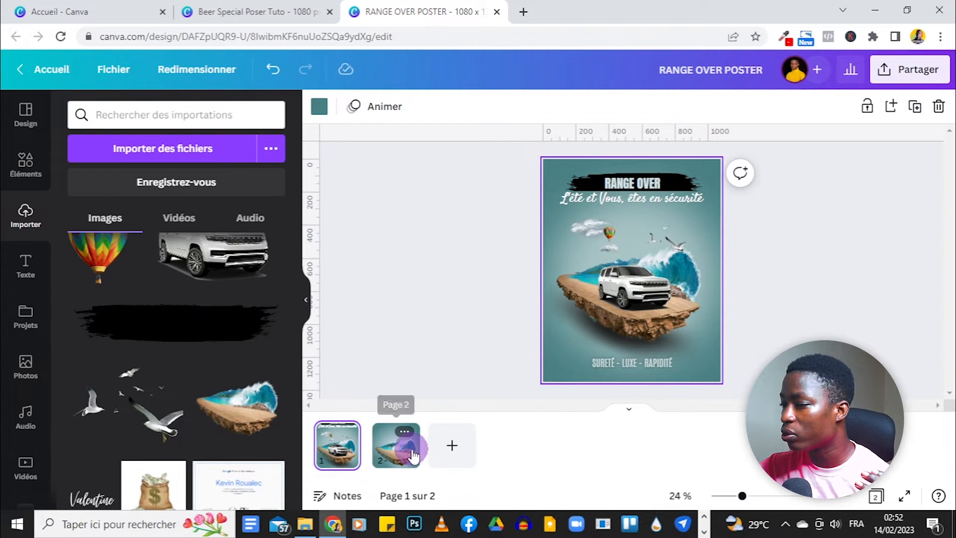
pyautogui.click(668, 220)
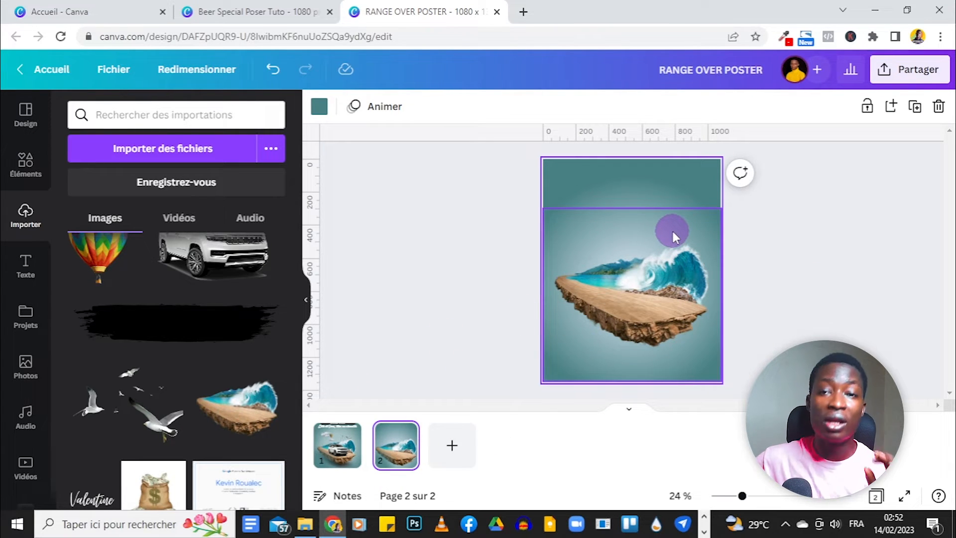
# - Add the uploaded white SUV image to page 2 and place it on the island's wooden surface
pyautogui.scroll(3, 173, 344)
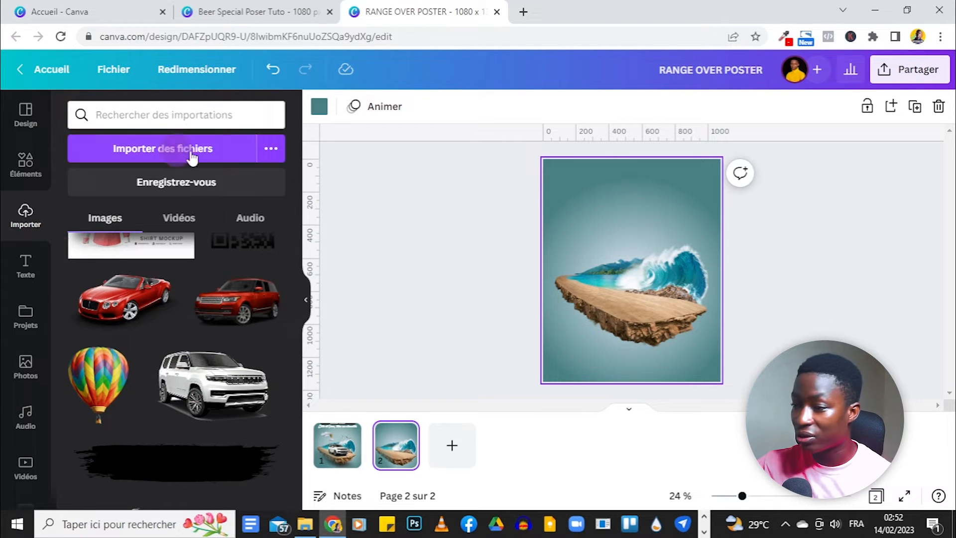
pyautogui.scroll(-1, 242, 378)
pyautogui.moveTo(227, 313); pyautogui.dragTo(635, 282)
pyautogui.click(841, 234)
pyautogui.moveTo(740, 495); pyautogui.dragTo(764, 495)
pyautogui.scroll(-3, 884, 331)
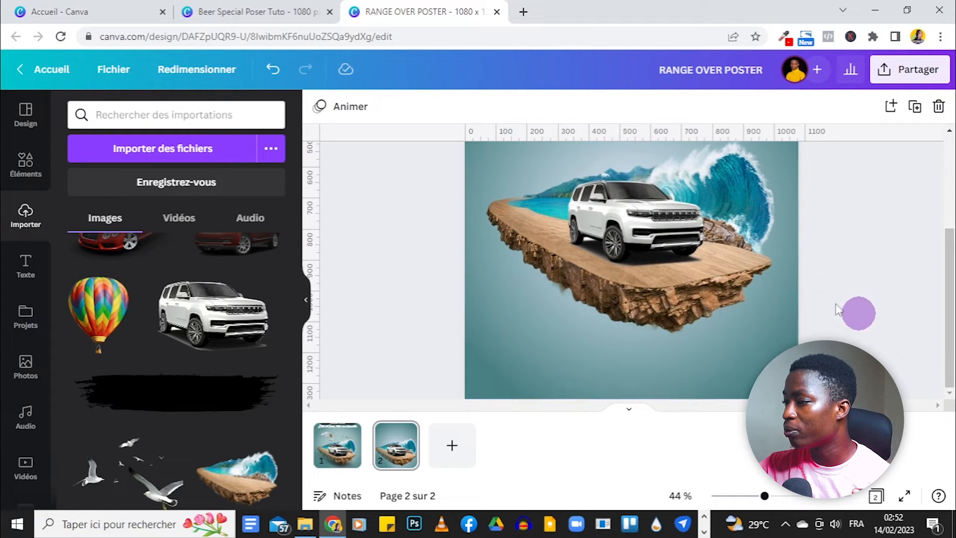
pyautogui.moveTo(654, 220); pyautogui.dragTo(654, 220)
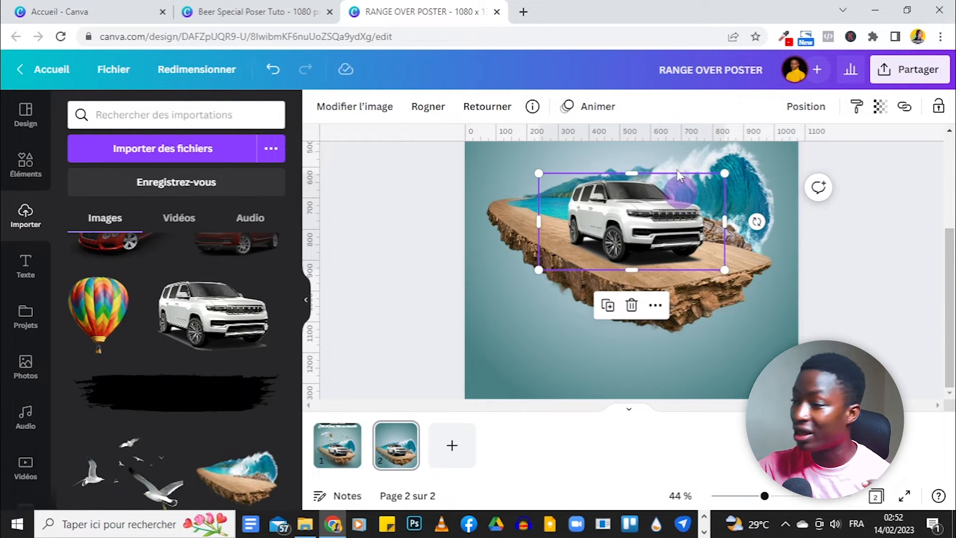
pyautogui.click(888, 278)
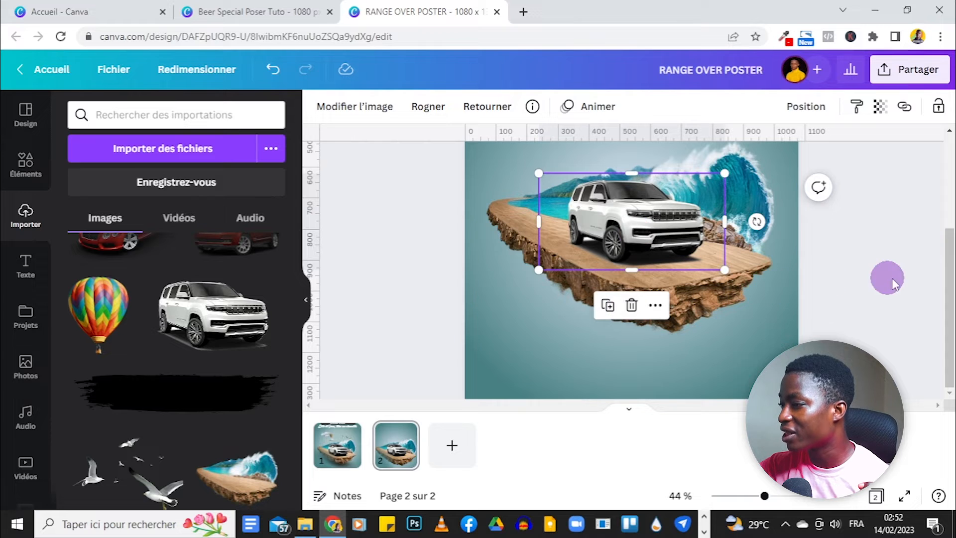
# - Compare the SUV and island on page 2 with page 1 and examine the other elements of the reference poster
pyautogui.moveTo(764, 495)
pyautogui.mouseDown()
pyautogui.moveTo(752, 495)
pyautogui.moveTo(763, 504)
pyautogui.mouseUp()
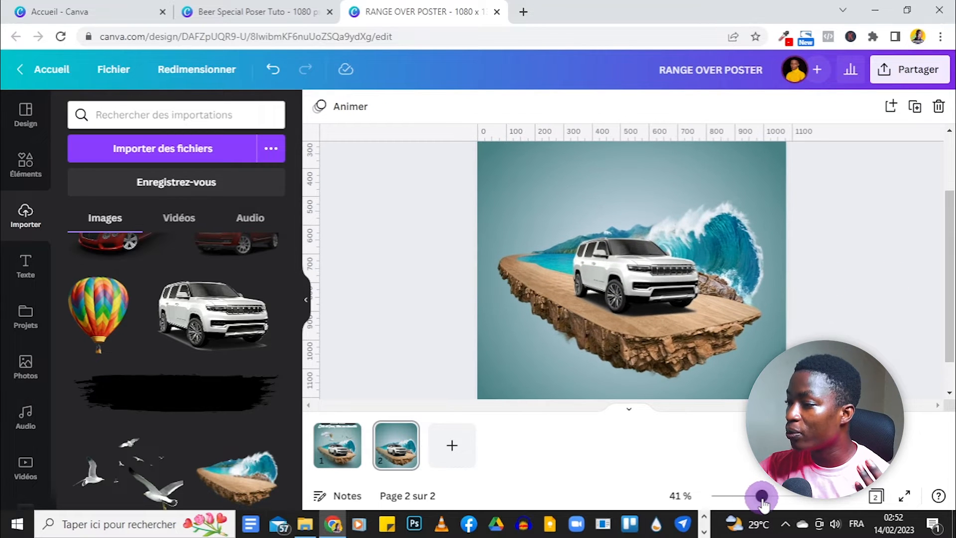
pyautogui.click(351, 455)
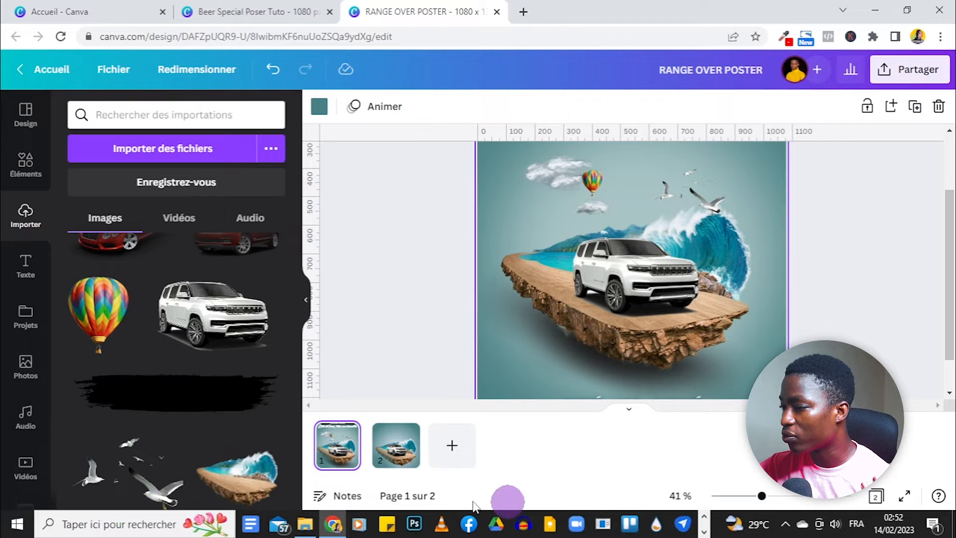
pyautogui.click(392, 444)
pyautogui.moveTo(761, 496)
pyautogui.mouseDown()
pyautogui.moveTo(740, 494)
pyautogui.moveTo(754, 503)
pyautogui.mouseUp()
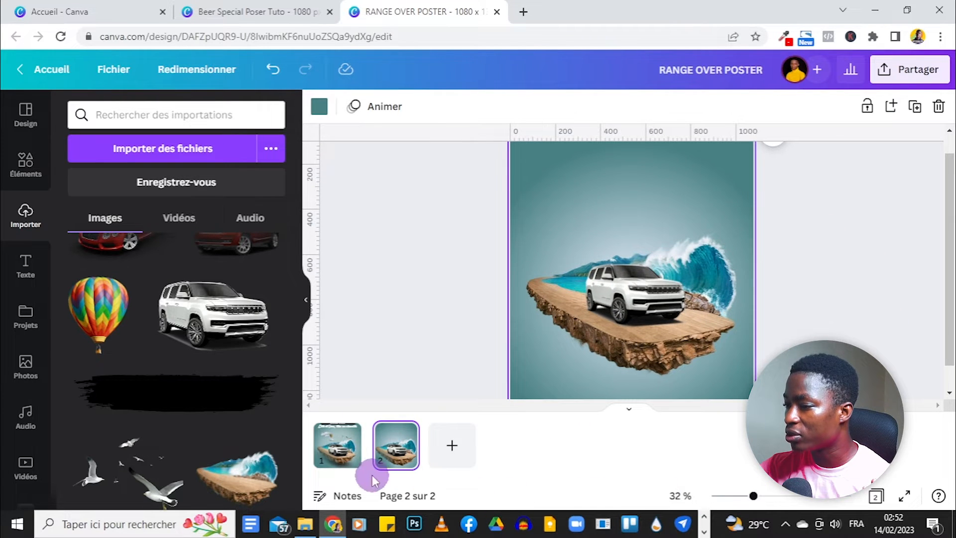
pyautogui.click(335, 463)
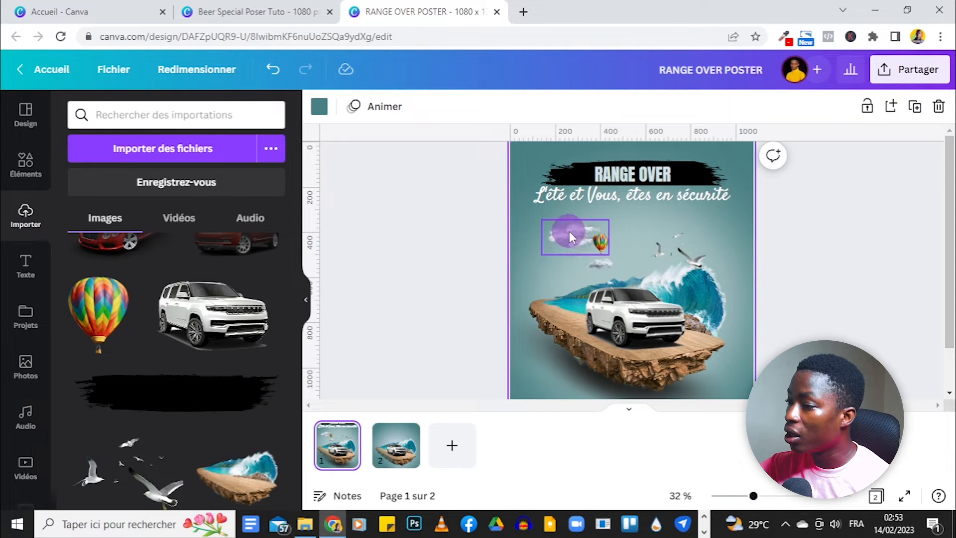
pyautogui.scroll(-1, 847, 299)
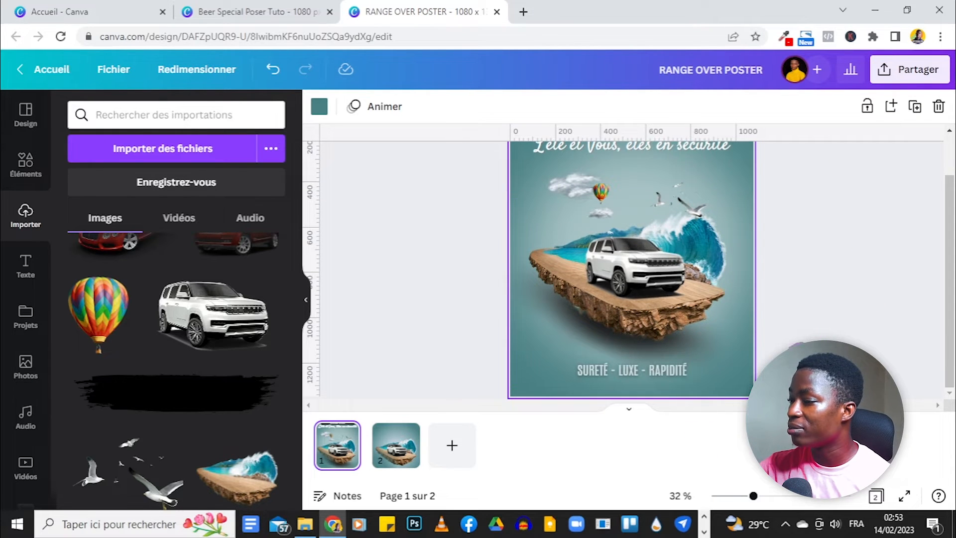
pyautogui.scroll(1, 912, 310)
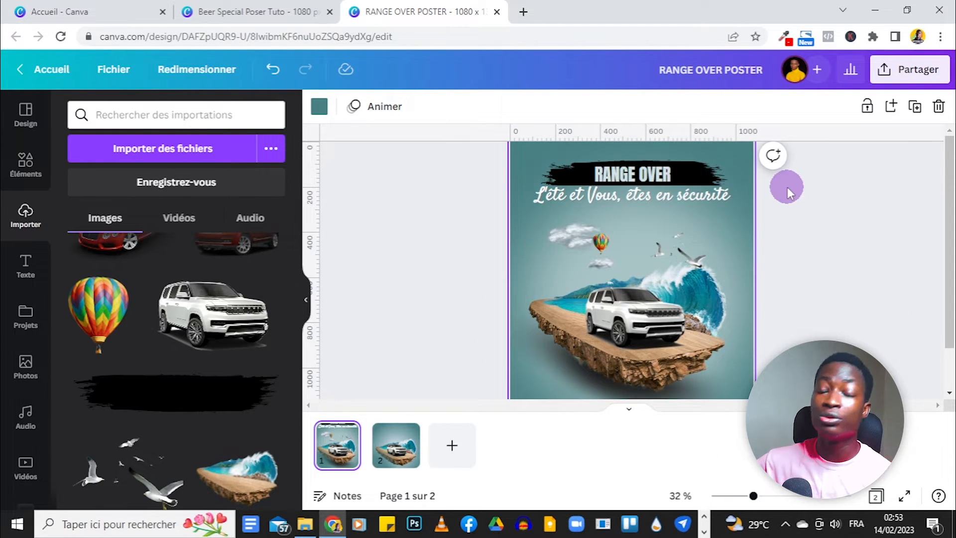
# - Add the uploaded seagulls image to page 2, just above the wave
pyautogui.click(395, 443)
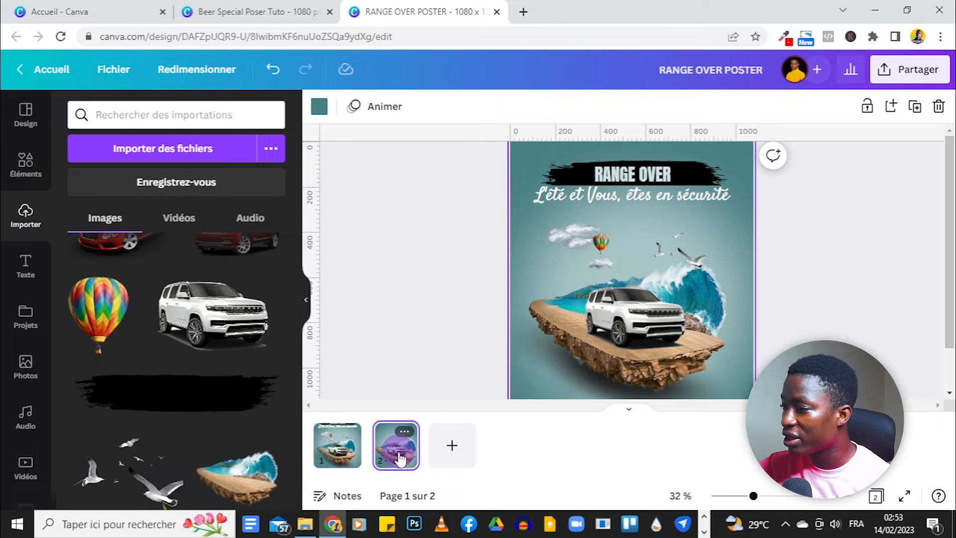
pyautogui.scroll(-3, 239, 334)
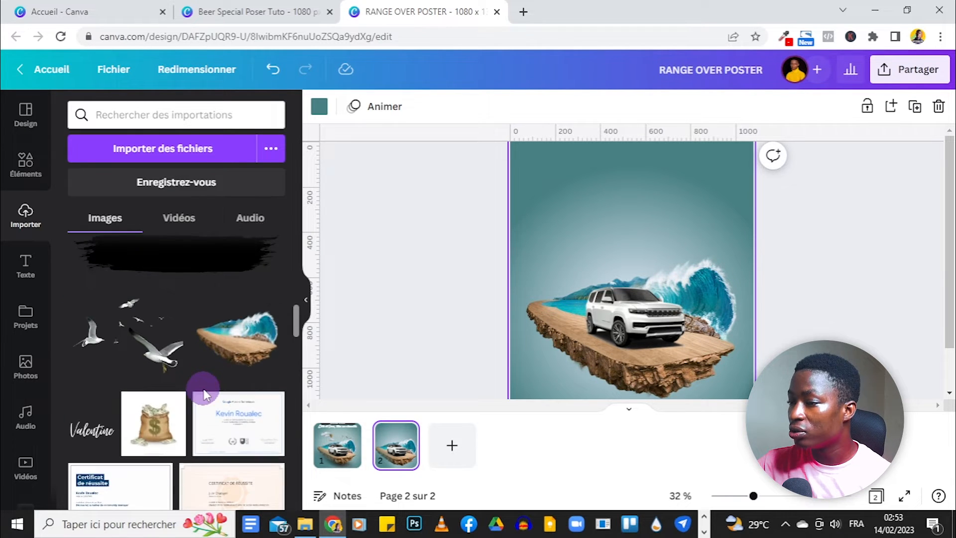
pyautogui.scroll(4, 276, 337)
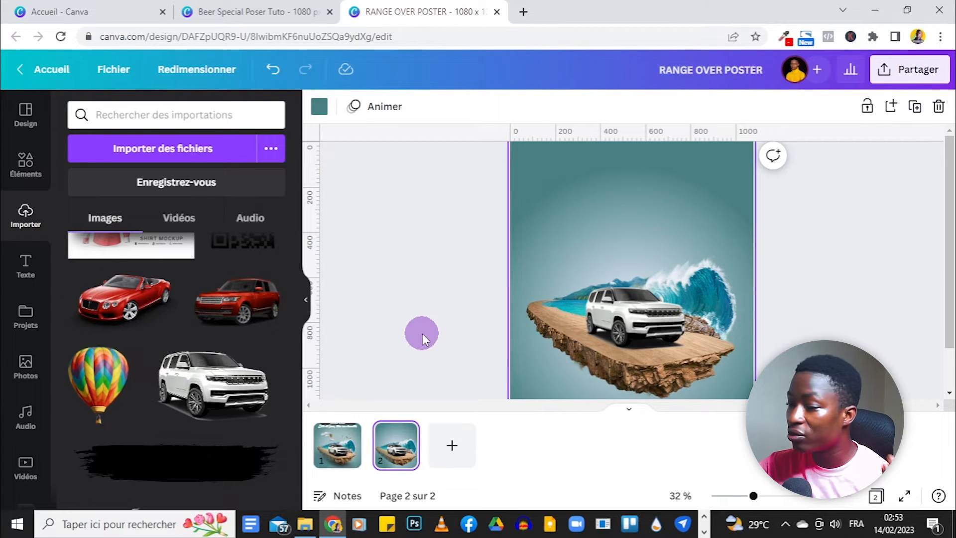
pyautogui.scroll(-5, 149, 367)
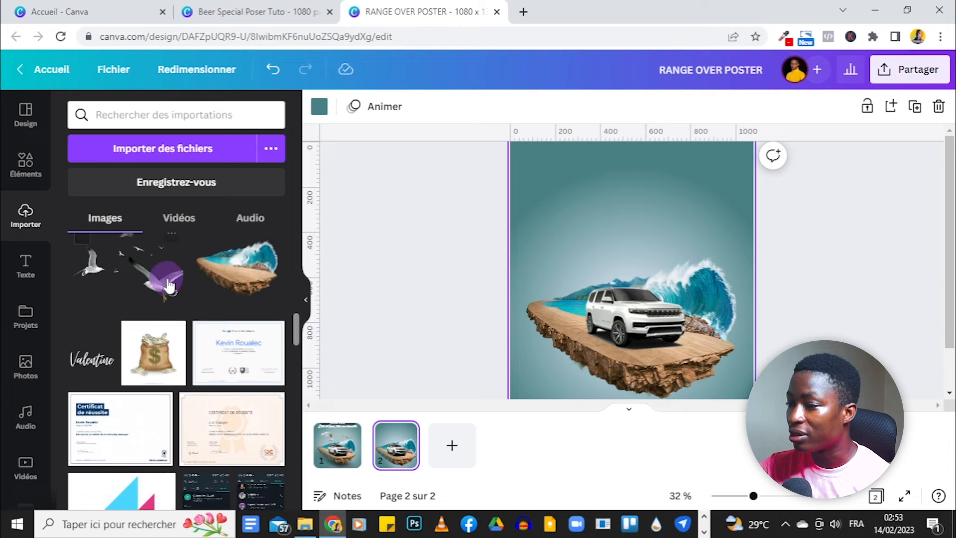
pyautogui.moveTo(169, 287); pyautogui.dragTo(690, 253)
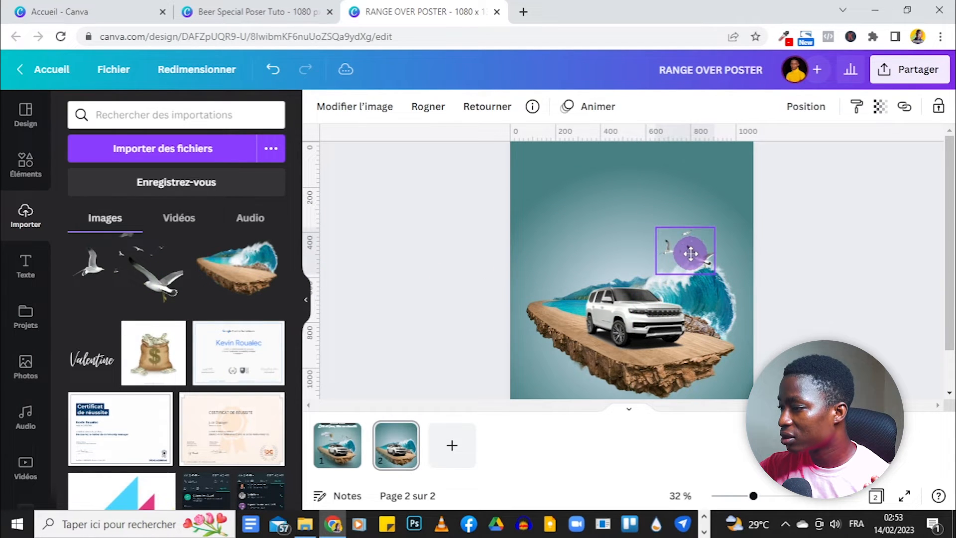
pyautogui.click(849, 222)
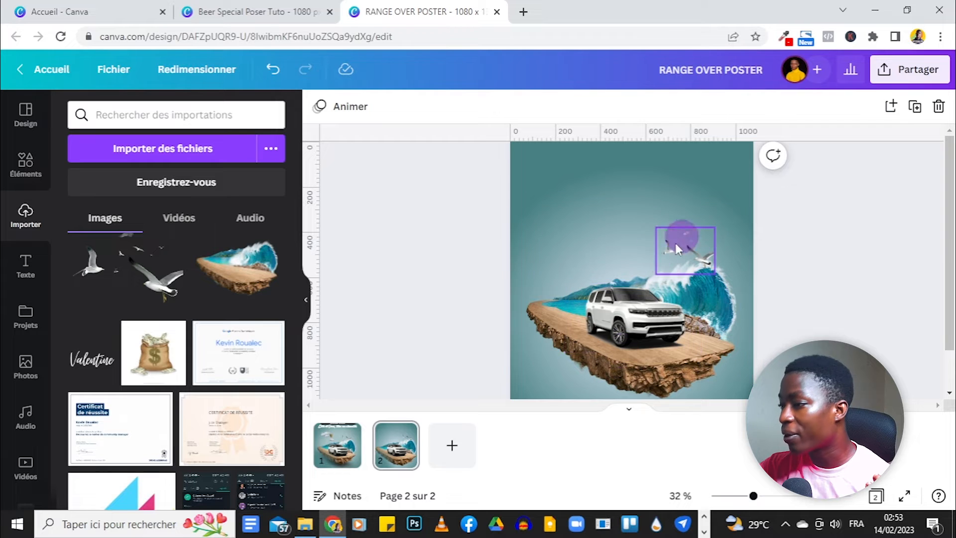
# - Search the graphic elements for "birds" and look through the results for alternative bird graphics
pyautogui.click(11, 176)
pyautogui.click(133, 114)
pyautogui.doubleClick(231, 114)
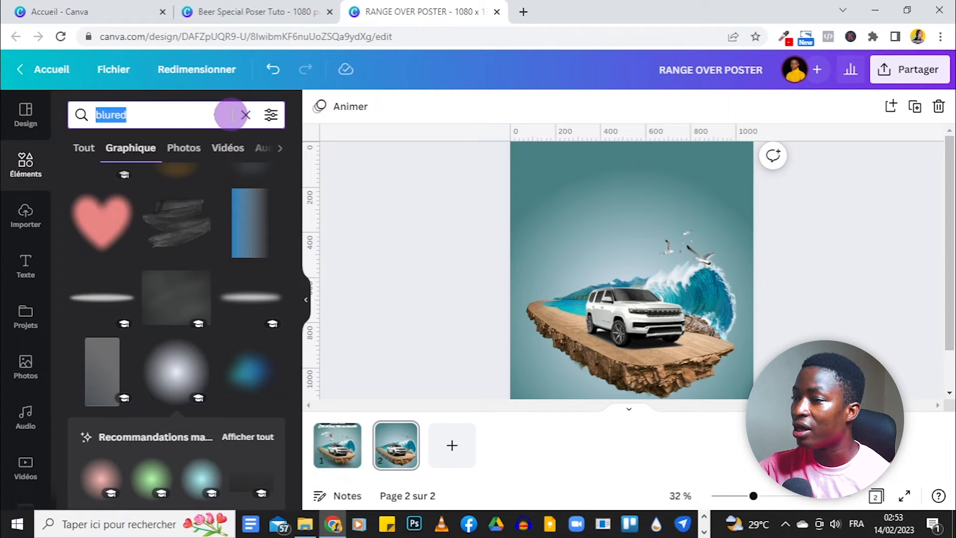
pyautogui.press('BackSpace')
pyautogui.write('b')
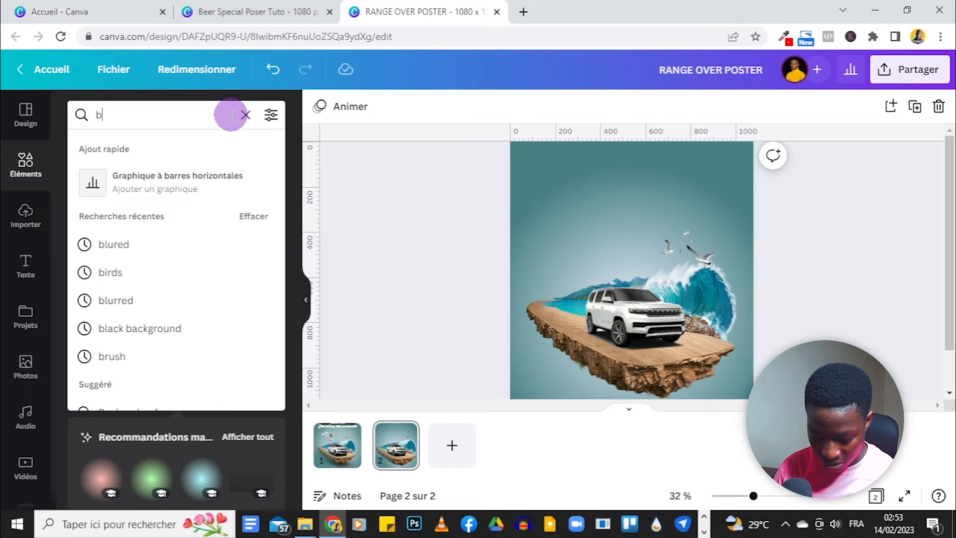
pyautogui.write('irds')
pyautogui.press('Return')
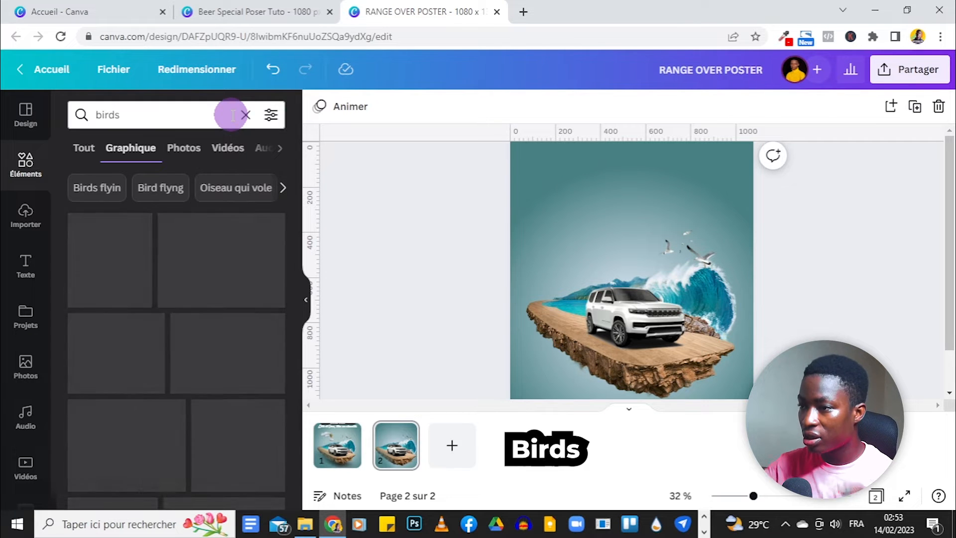
pyautogui.scroll(-4, 157, 342)
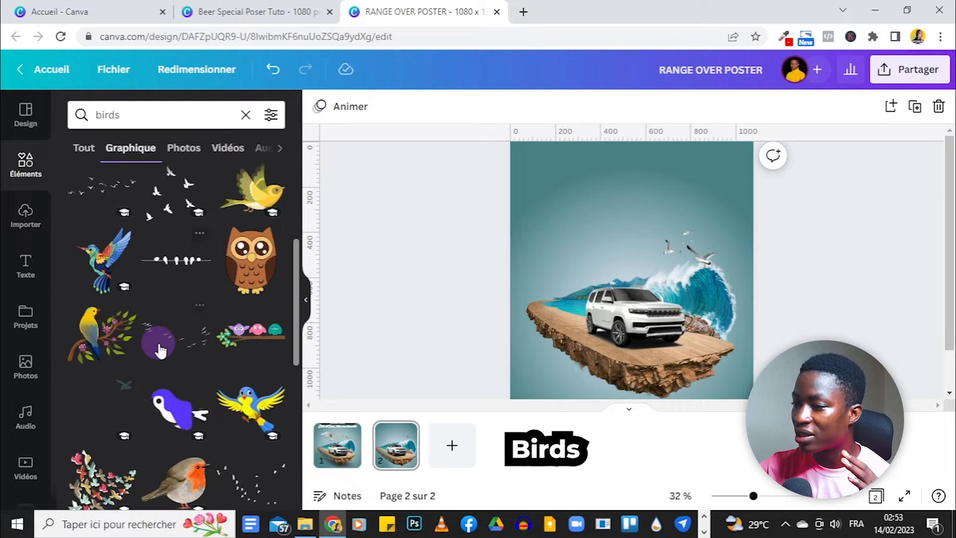
pyautogui.scroll(-3, 160, 349)
pyautogui.scroll(-2, 159, 349)
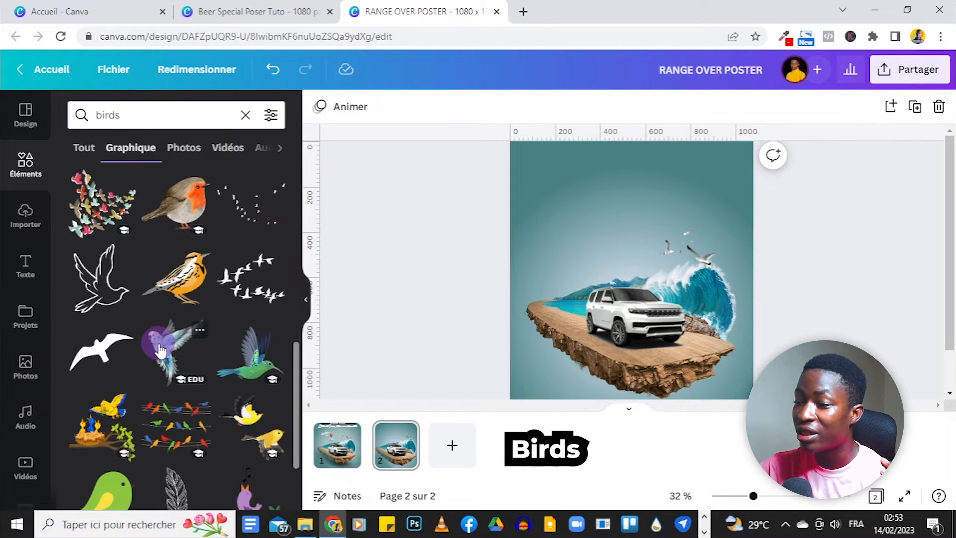
pyautogui.scroll(-3, 160, 348)
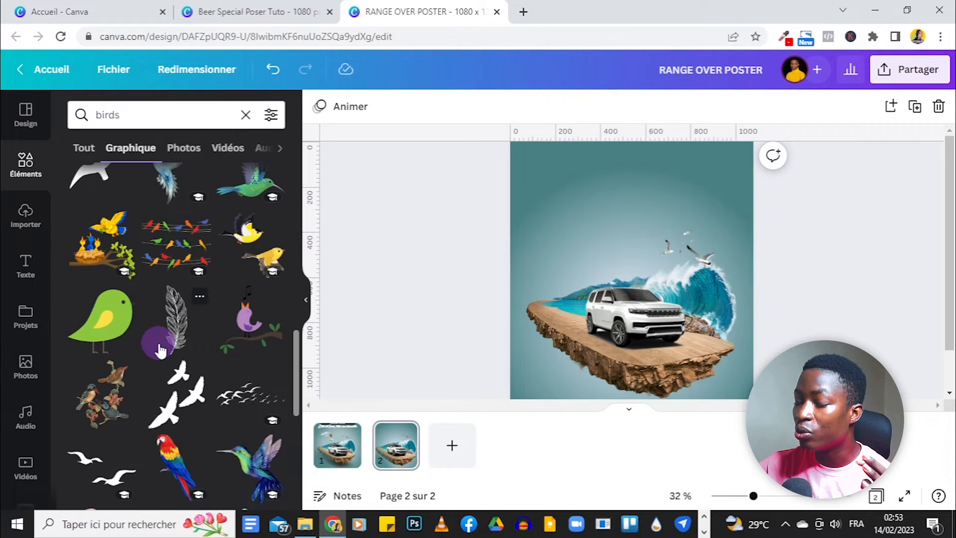
# - Look through more bird graphics and compare the page 2 composition with the reference poster on page 1
pyautogui.scroll(-2, 160, 350)
pyautogui.moveTo(159, 349); pyautogui.dragTo(336, 448)
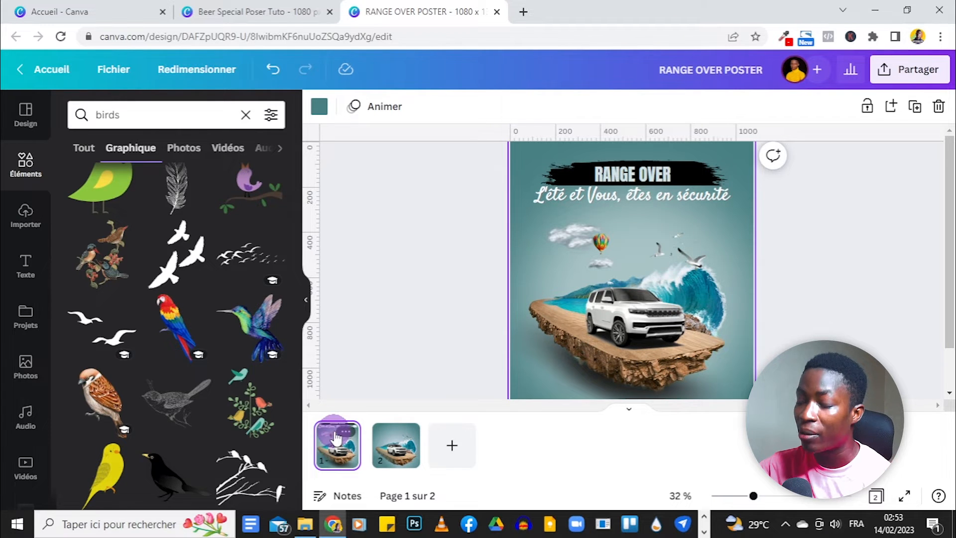
pyautogui.scroll(-5, 171, 331)
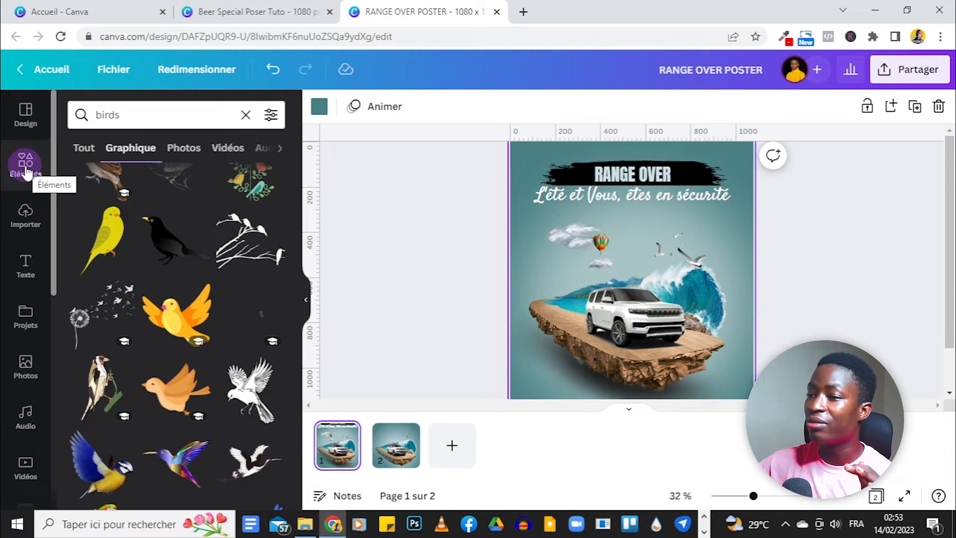
pyautogui.moveTo(138, 365); pyautogui.dragTo(644, 302)
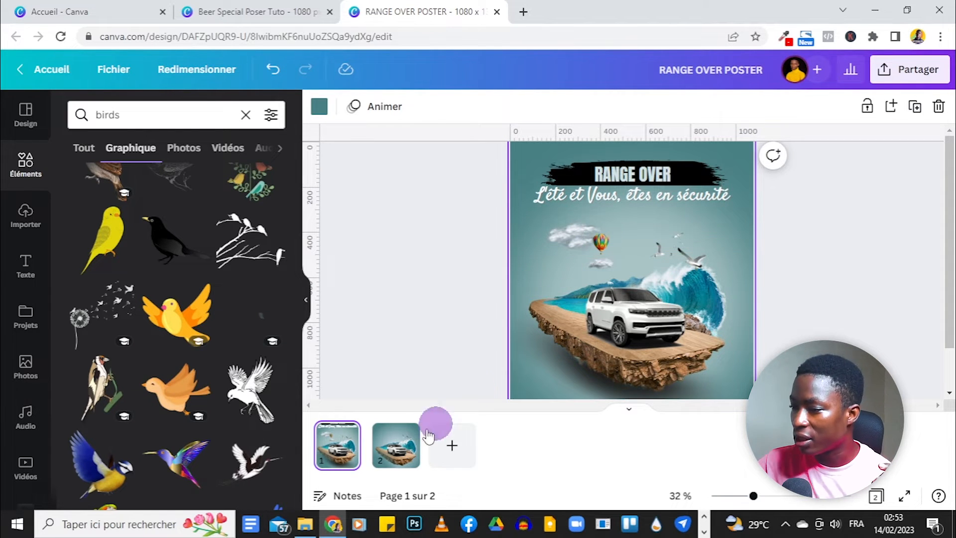
pyautogui.click(398, 448)
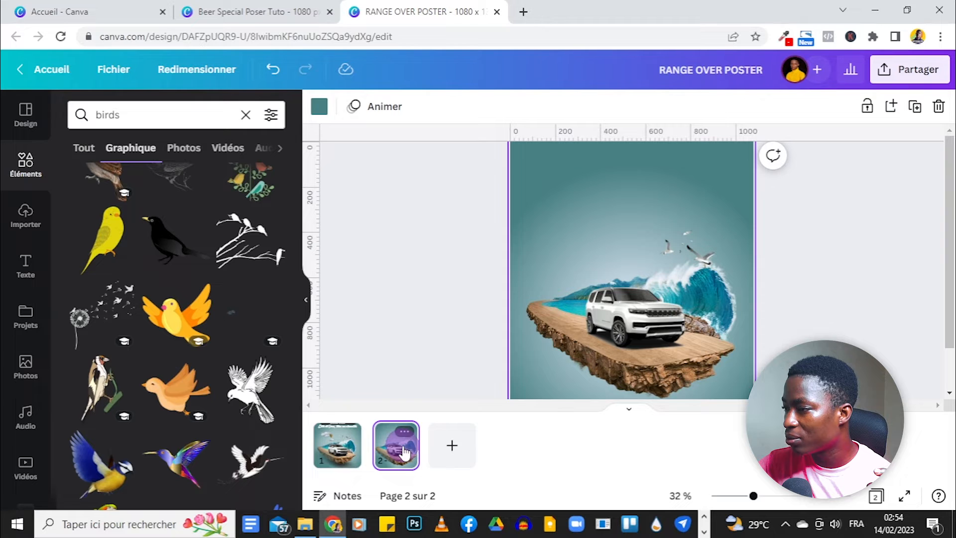
pyautogui.scroll(-2, 853, 269)
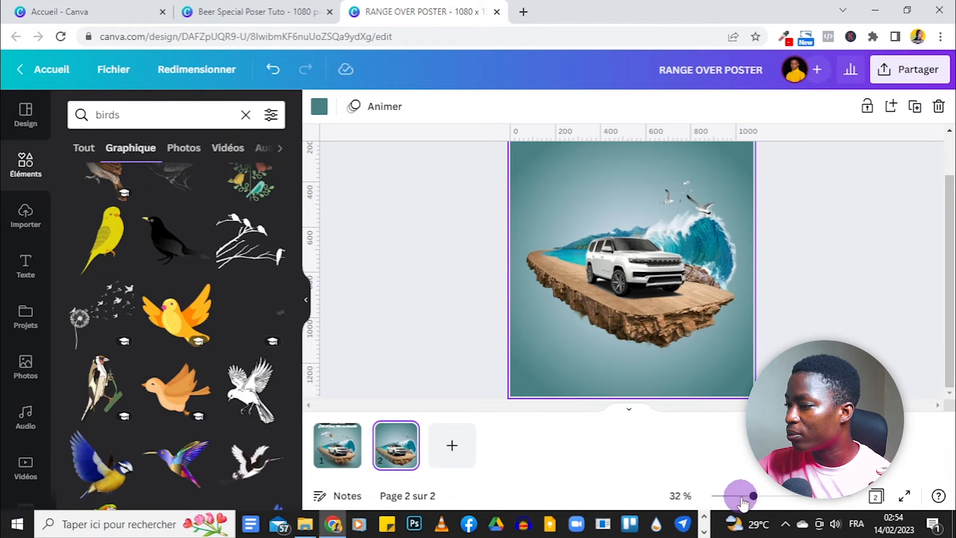
pyautogui.moveTo(752, 496); pyautogui.dragTo(746, 497)
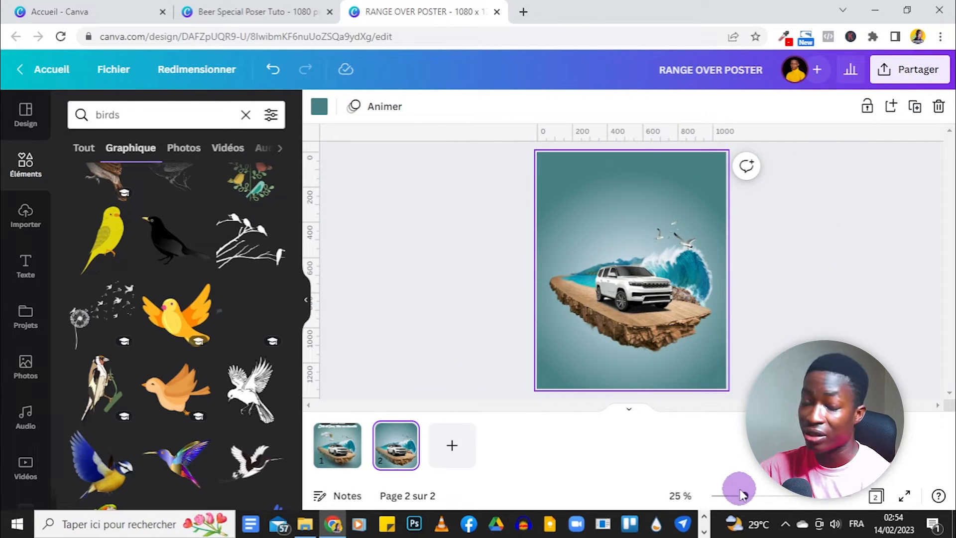
pyautogui.click(329, 446)
pyautogui.click(581, 233)
pyautogui.click(632, 261)
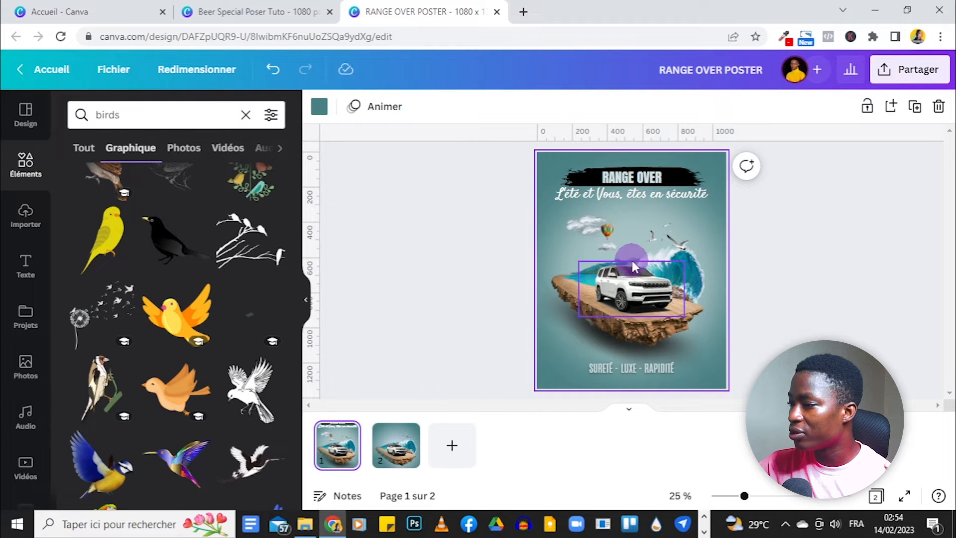
pyautogui.click(406, 471)
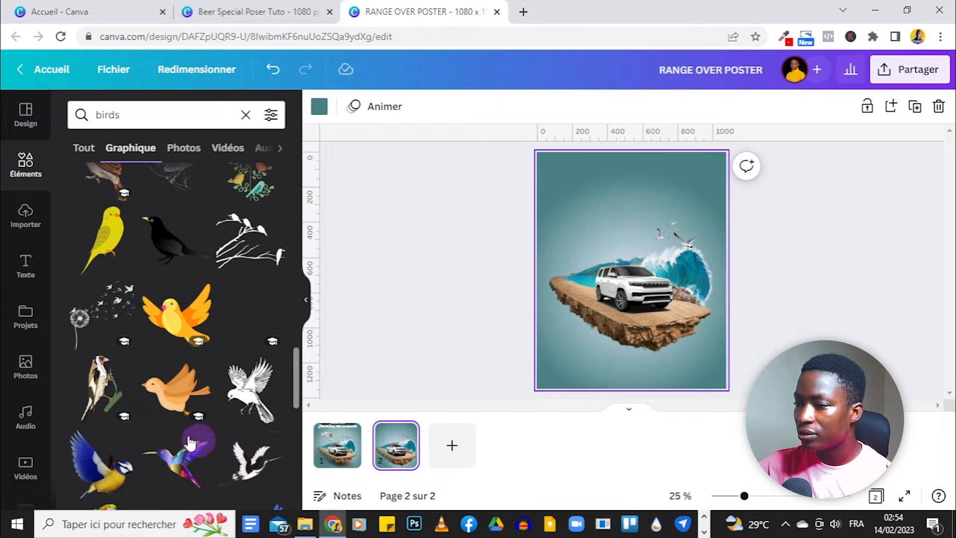
pyautogui.scroll(-10, 157, 391)
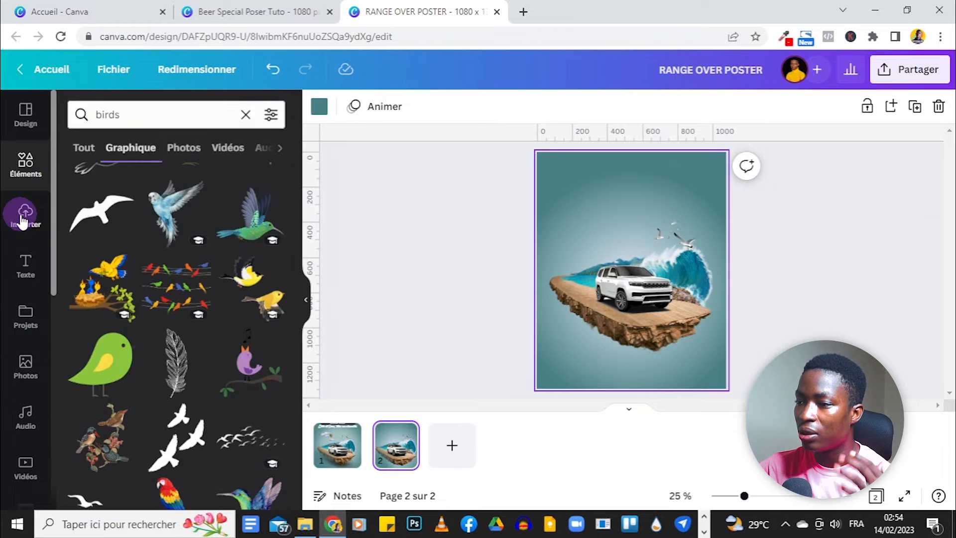
# - Add the uploaded hot air balloon image to page 2, small, in the sky above the island's mountains
pyautogui.click(24, 216)
pyautogui.click(188, 226)
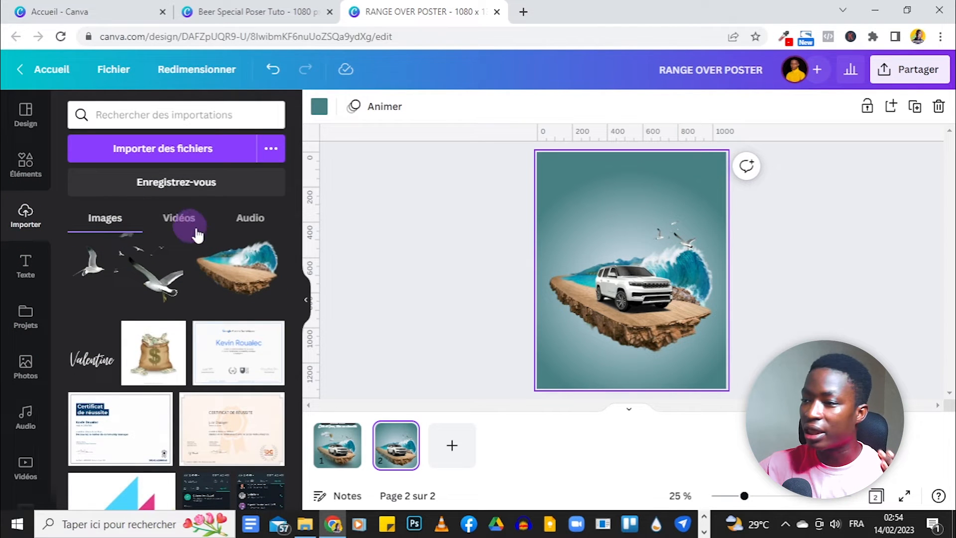
pyautogui.scroll(5, 193, 326)
pyautogui.scroll(-2, 189, 333)
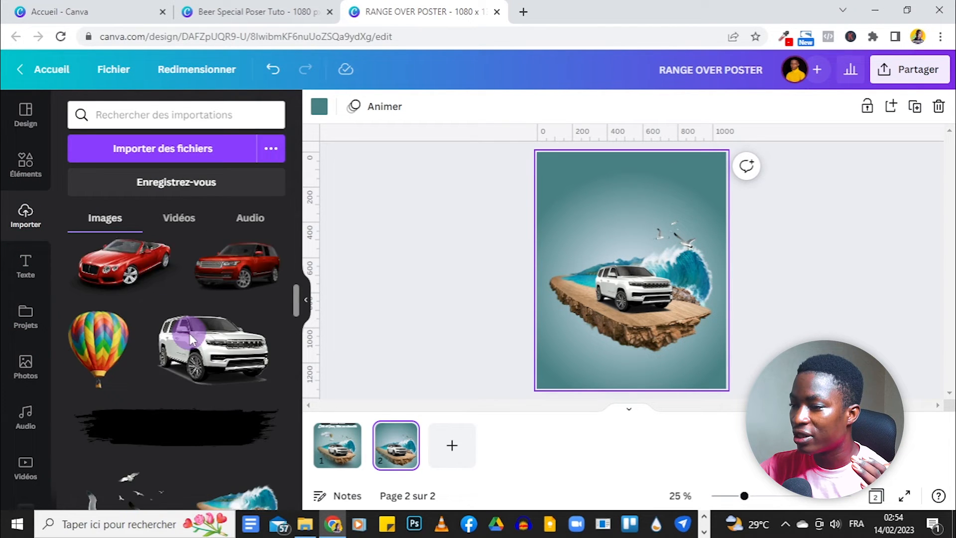
pyautogui.click(100, 311)
pyautogui.moveTo(639, 310); pyautogui.dragTo(609, 268)
pyautogui.click(849, 231)
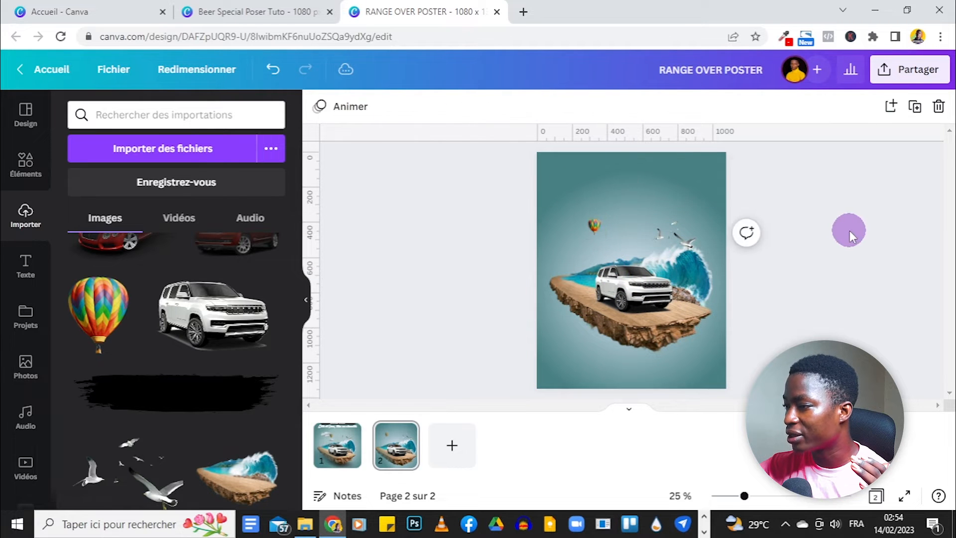
# - Check the reference poster on page 1, search the graphic elements for "nuage" and look through the cloud graphics
pyautogui.scroll(-5, 167, 347)
pyautogui.scroll(6, 174, 279)
pyautogui.click(343, 456)
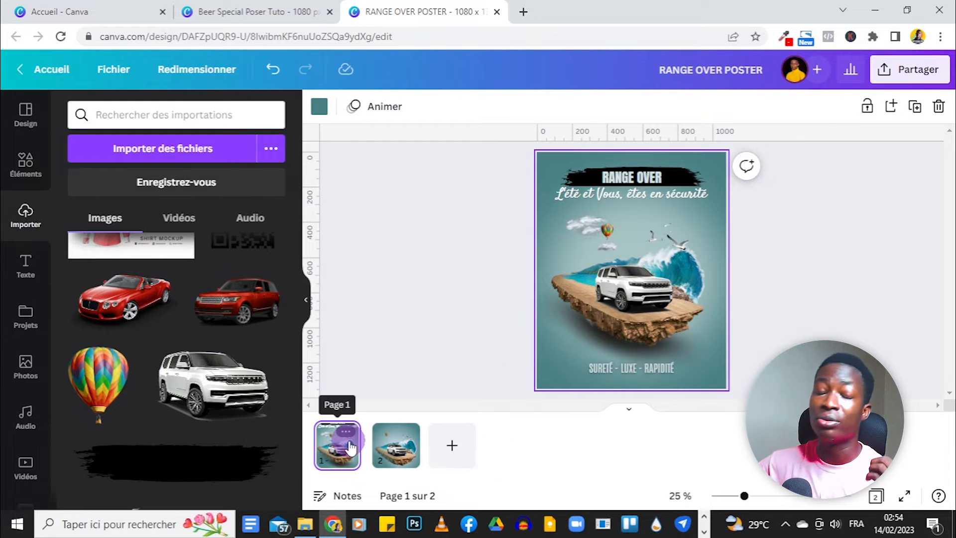
pyautogui.click(25, 162)
pyautogui.click(195, 110)
pyautogui.press('Return')
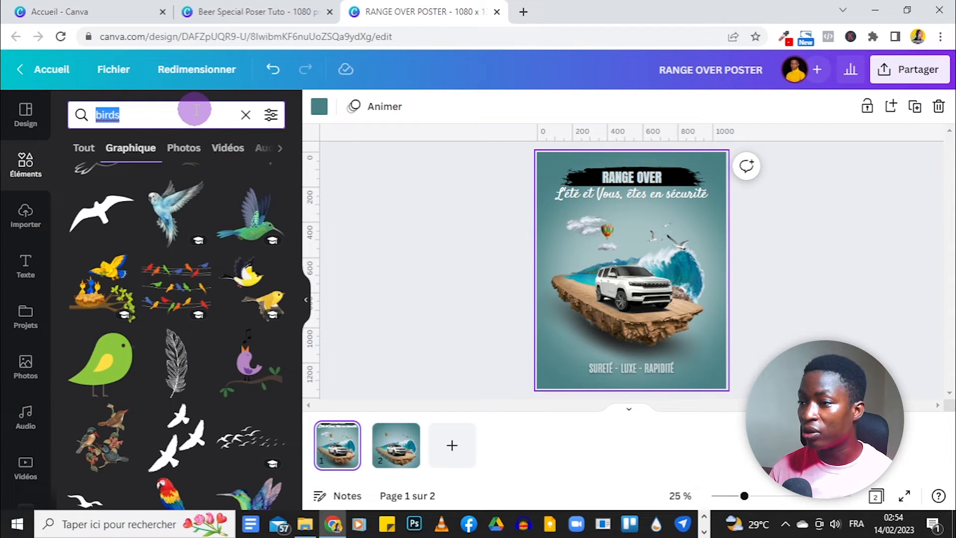
pyautogui.write('nuage')
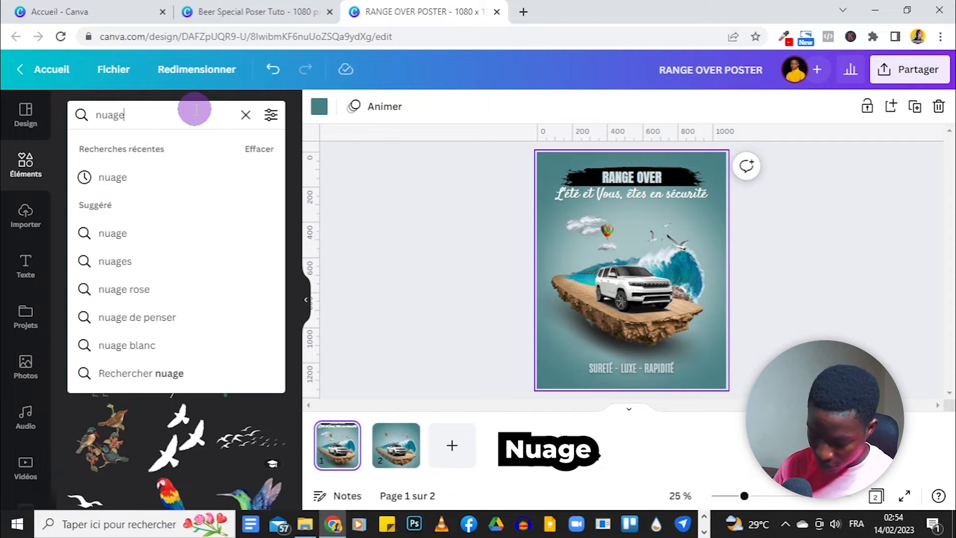
pyautogui.press('Return')
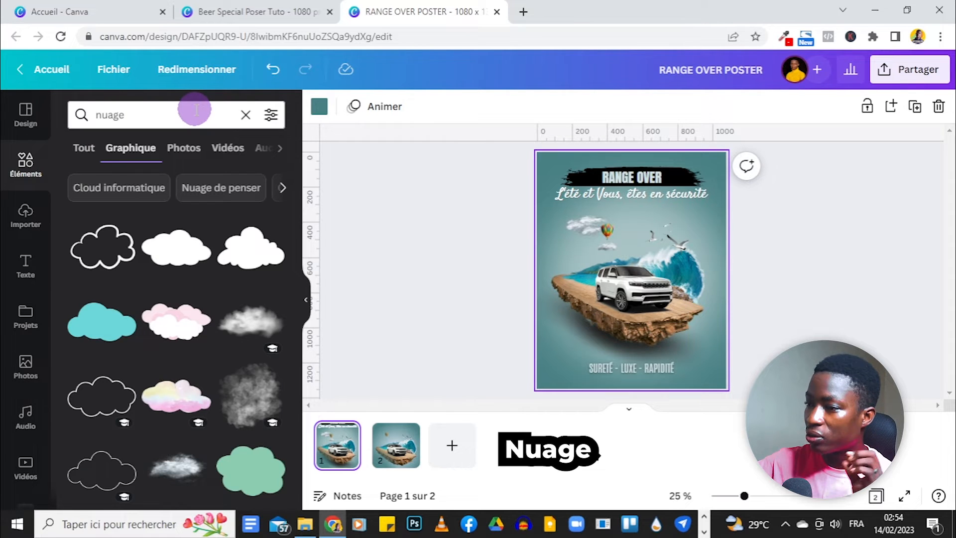
pyautogui.scroll(-4, 184, 189)
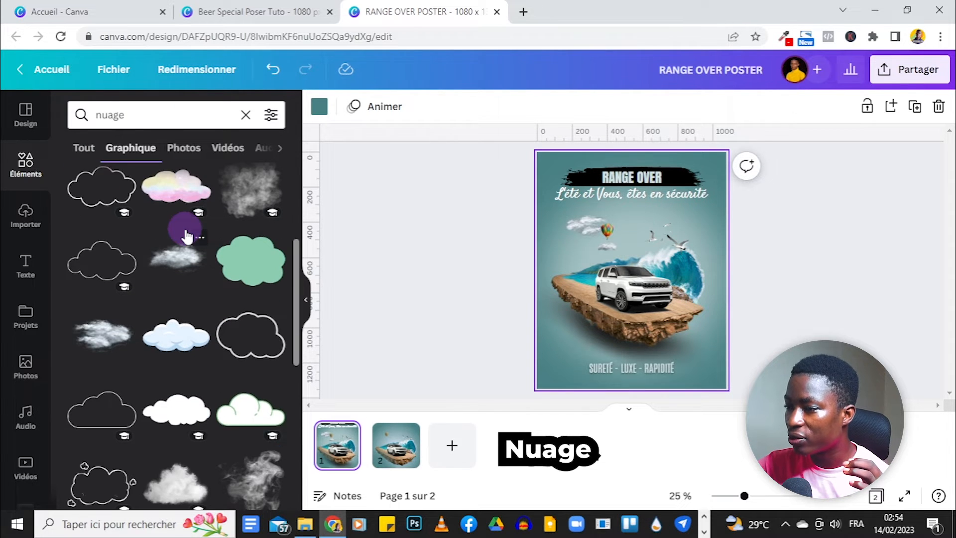
pyautogui.scroll(-8, 200, 225)
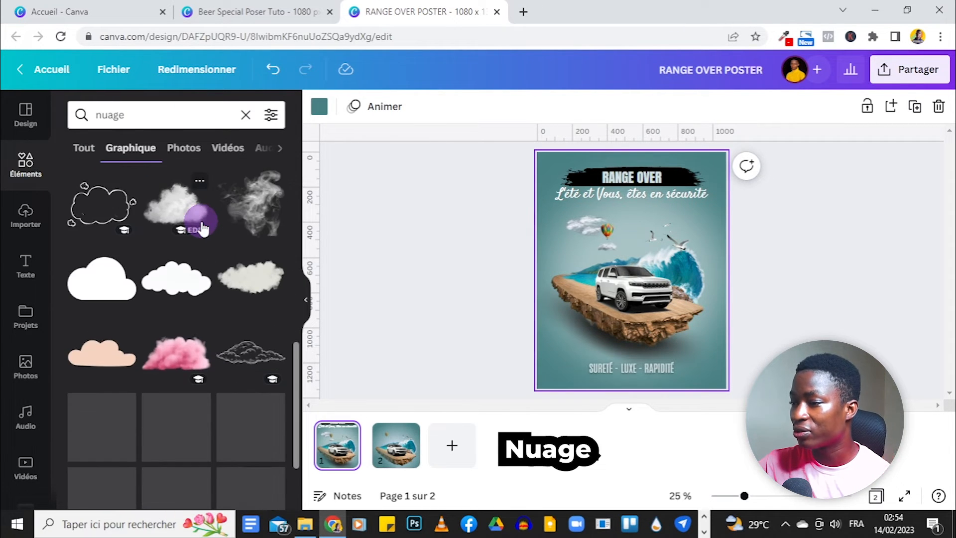
pyautogui.scroll(10, 202, 224)
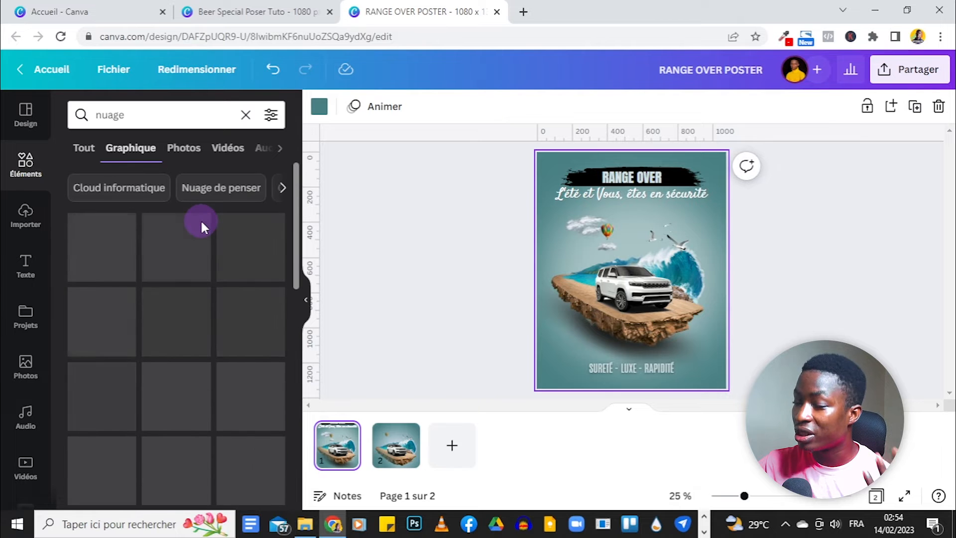
pyautogui.scroll(-2, 204, 234)
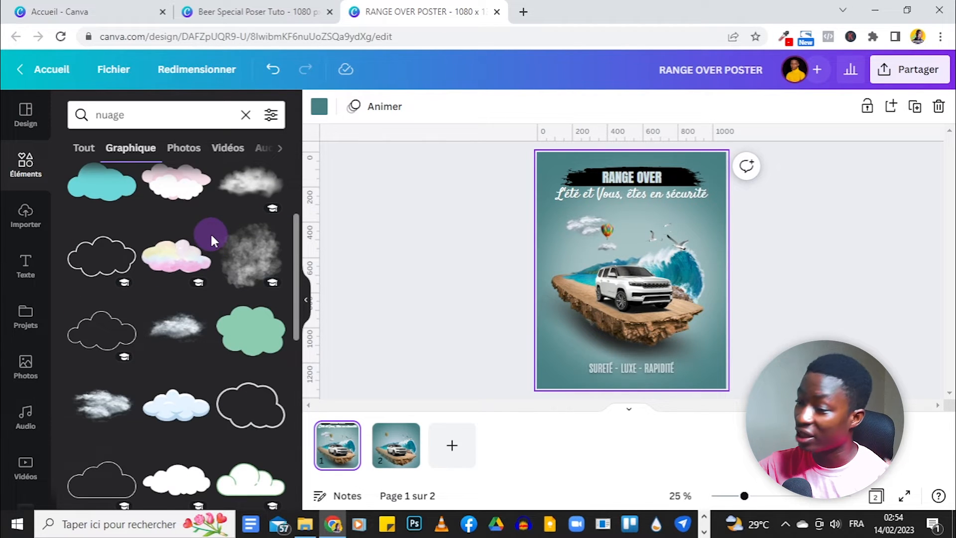
pyautogui.scroll(-3, 210, 234)
pyautogui.click(109, 269)
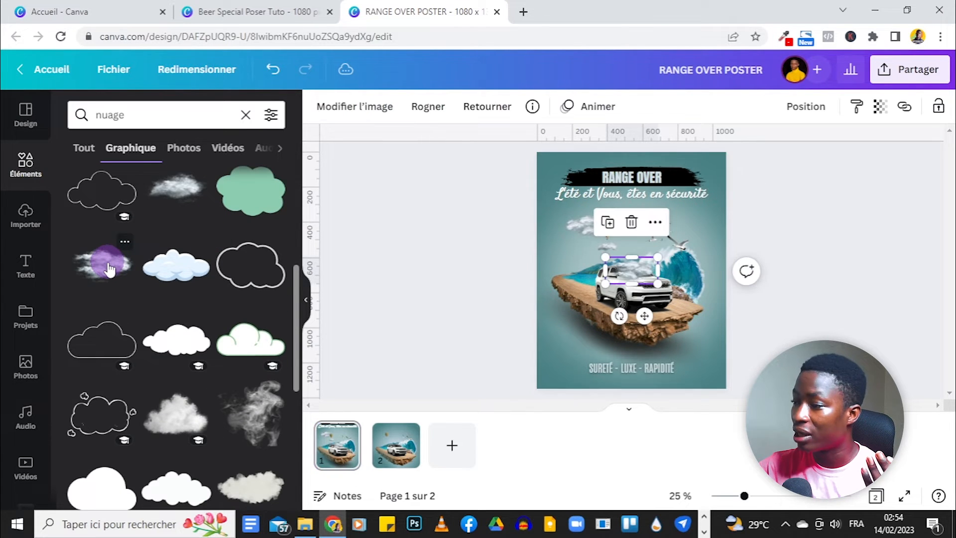
pyautogui.click(634, 223)
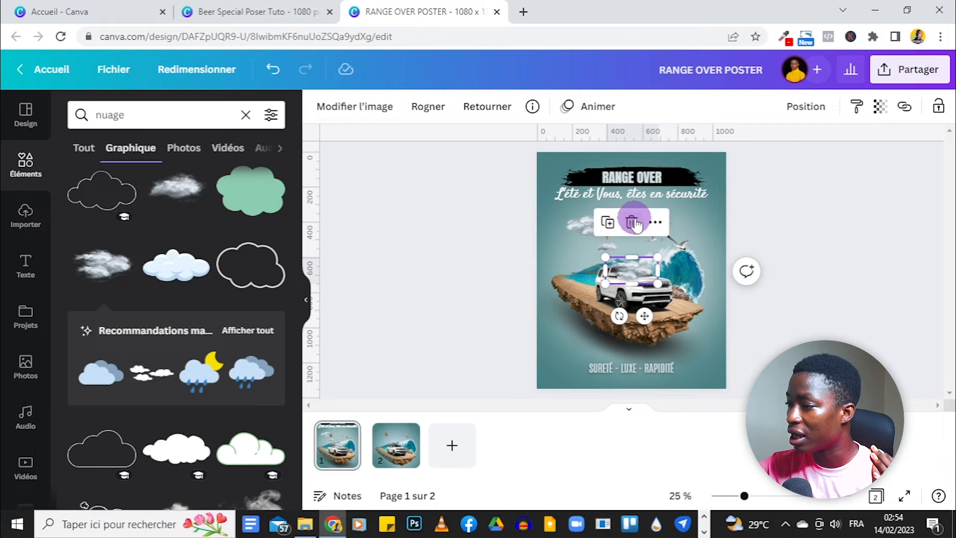
pyautogui.click(489, 373)
# - Add the realistic wispy white cloud graphic to page 2 and place it just above and left of the hot air balloon
pyautogui.click(401, 451)
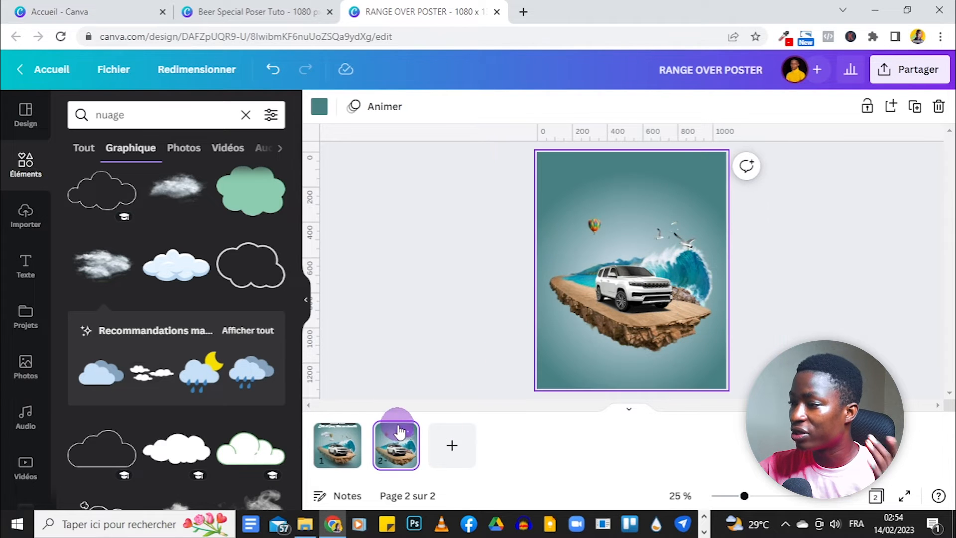
pyautogui.click(112, 282)
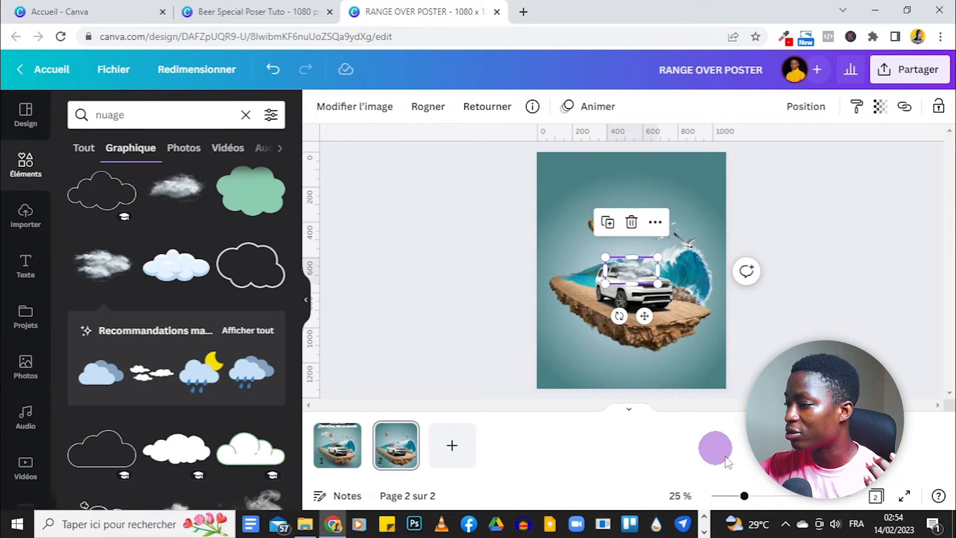
pyautogui.moveTo(744, 495); pyautogui.dragTo(770, 496)
pyautogui.scroll(-3, 910, 299)
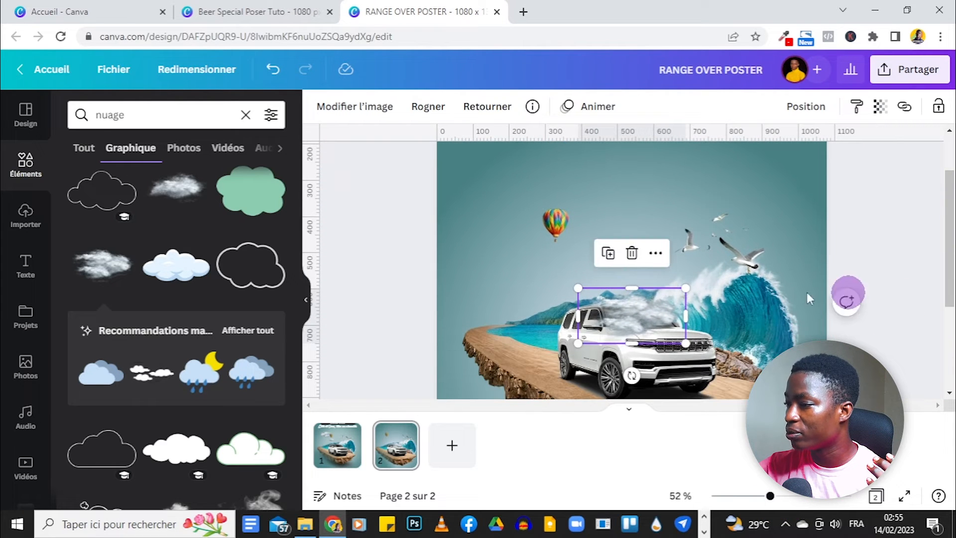
pyautogui.moveTo(633, 314); pyautogui.dragTo(521, 195)
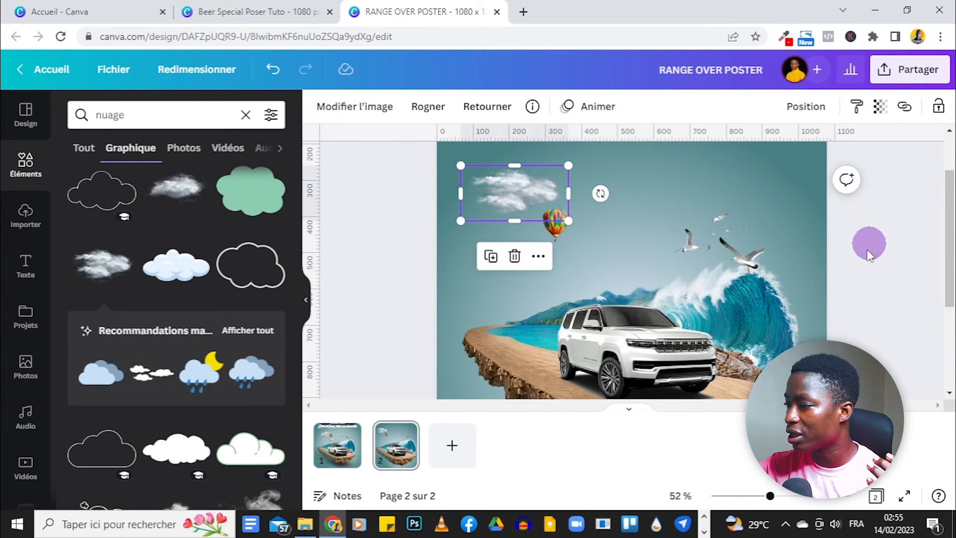
# - Flip the cloud horizontally and move it slightly down so that it overlaps the hot air balloon
pyautogui.moveTo(765, 500); pyautogui.dragTo(751, 496)
pyautogui.click(487, 106)
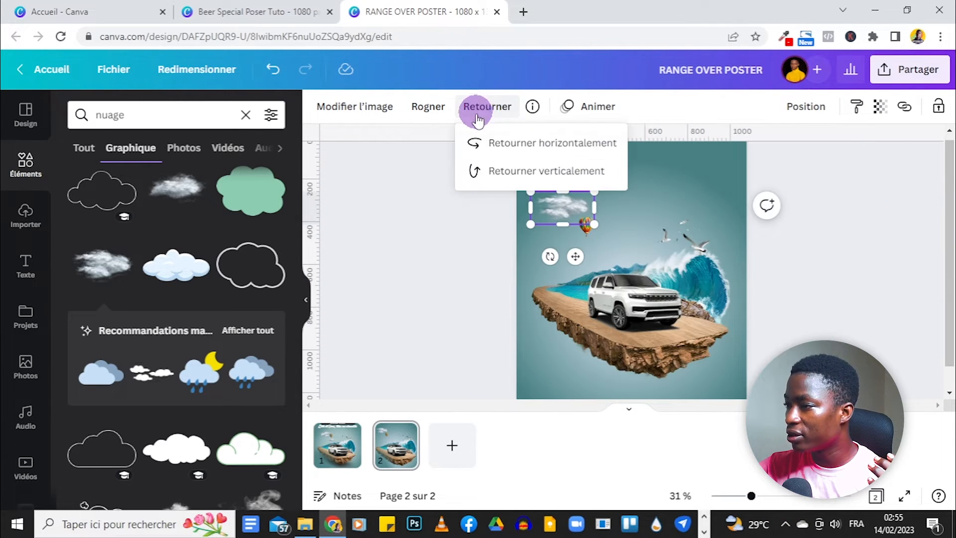
pyautogui.click(539, 148)
pyautogui.click(475, 265)
pyautogui.click(471, 267)
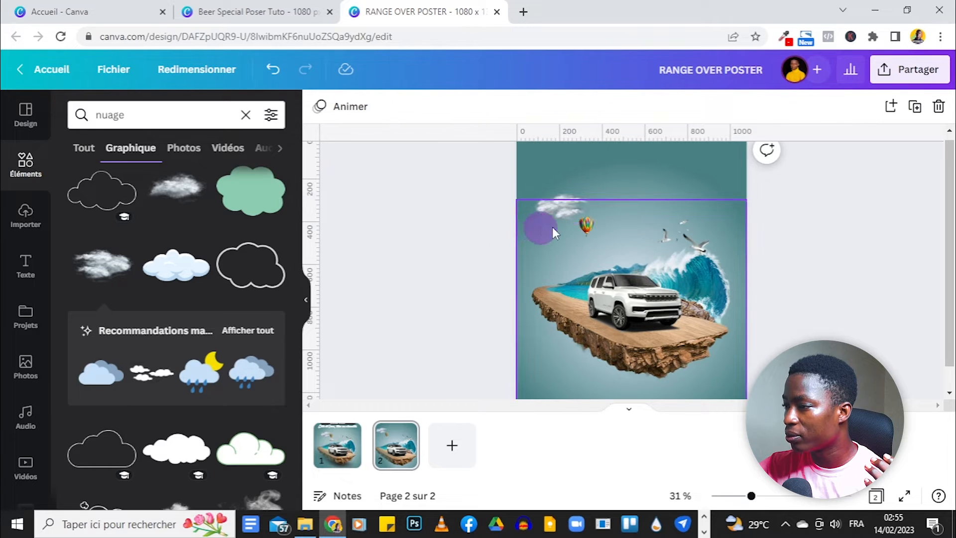
pyautogui.moveTo(569, 208)
pyautogui.mouseDown()
pyautogui.moveTo(579, 212)
pyautogui.moveTo(574, 219)
pyautogui.mouseUp()
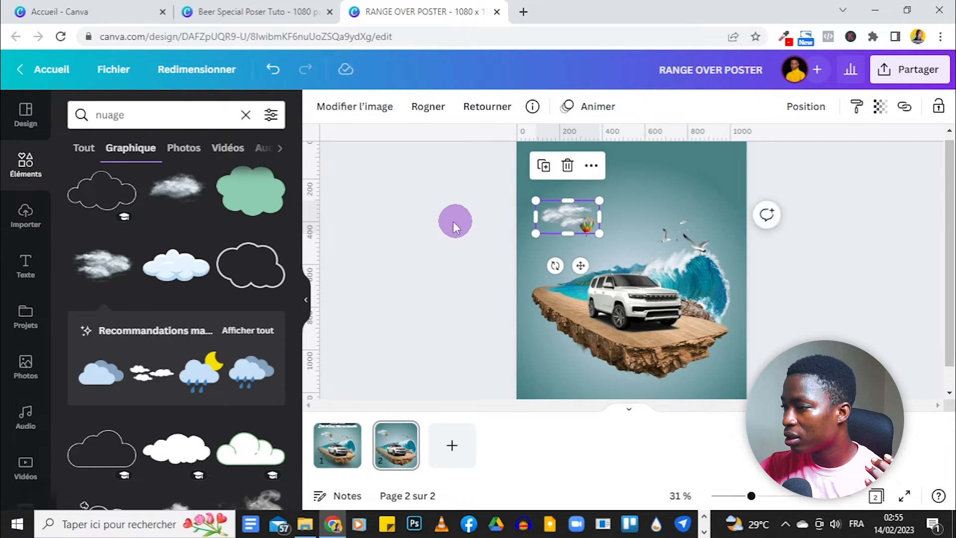
pyautogui.click(384, 220)
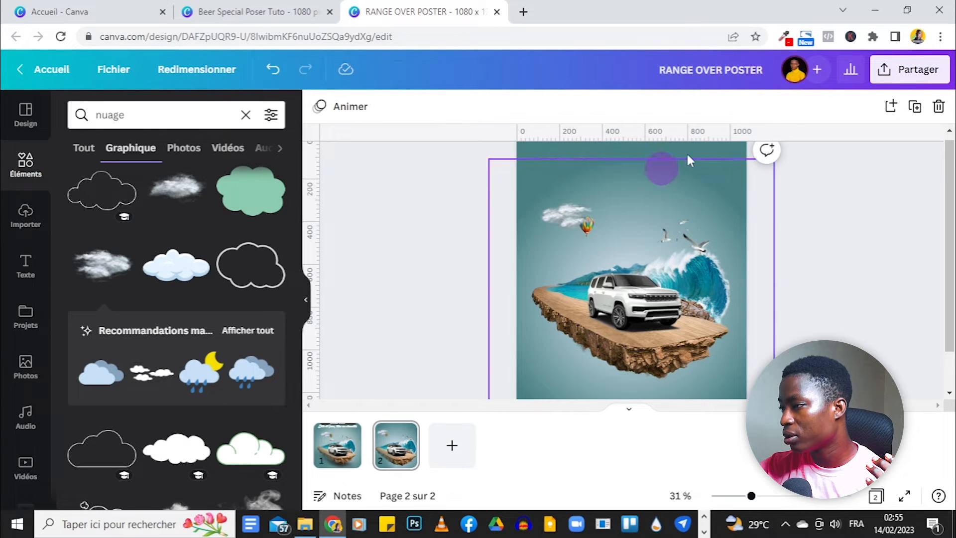
# - Send the cloud backward in the layer order, behind the hot air balloon
pyautogui.click(549, 214)
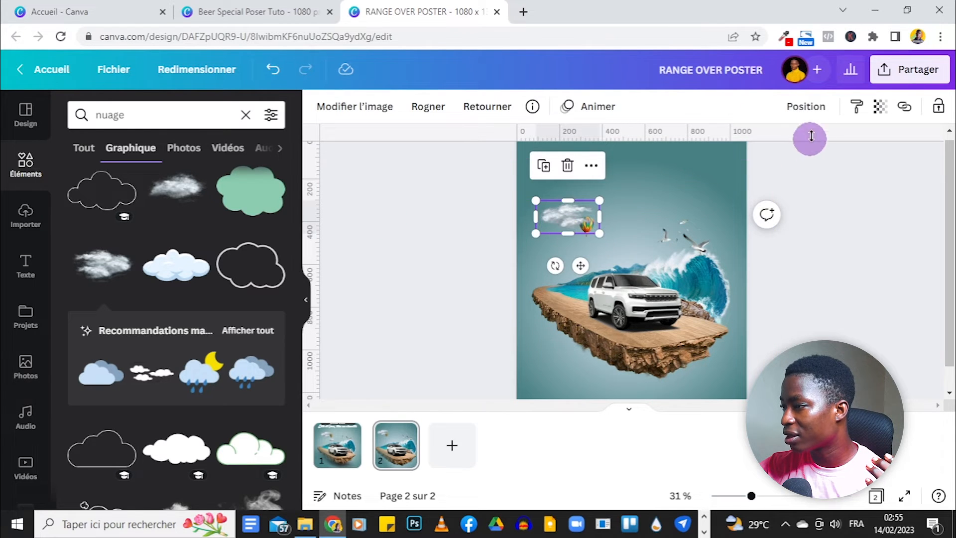
pyautogui.click(803, 107)
pyautogui.click(879, 188)
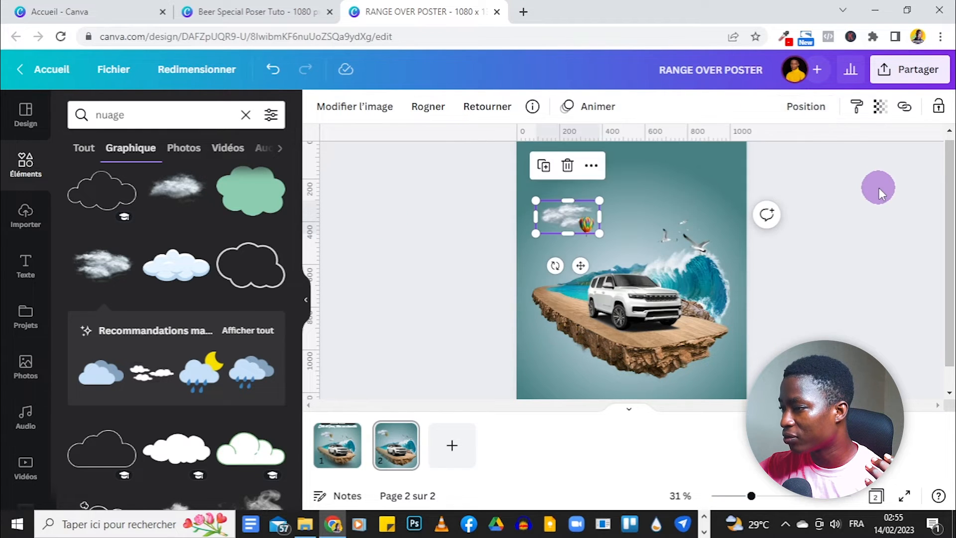
pyautogui.click(879, 187)
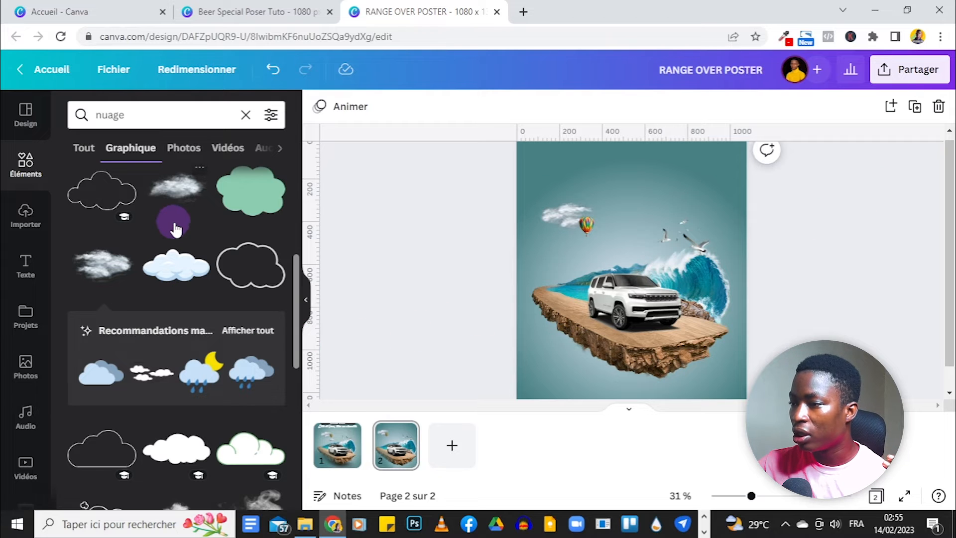
# - Add a second wispy white cloud graphic to page 2 as a small cloud just below the hot air balloon, matching the reference poster
pyautogui.click(336, 457)
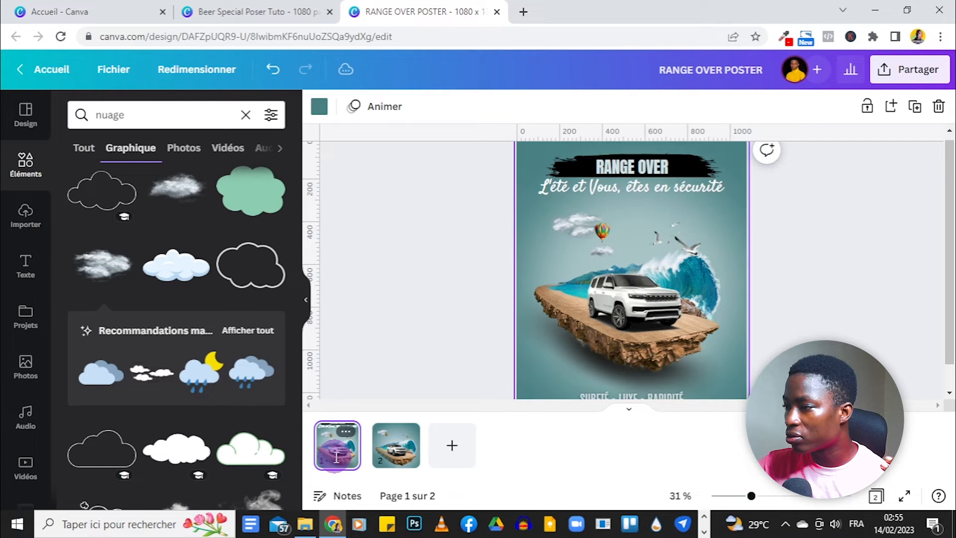
pyautogui.click(396, 444)
pyautogui.scroll(1, 210, 262)
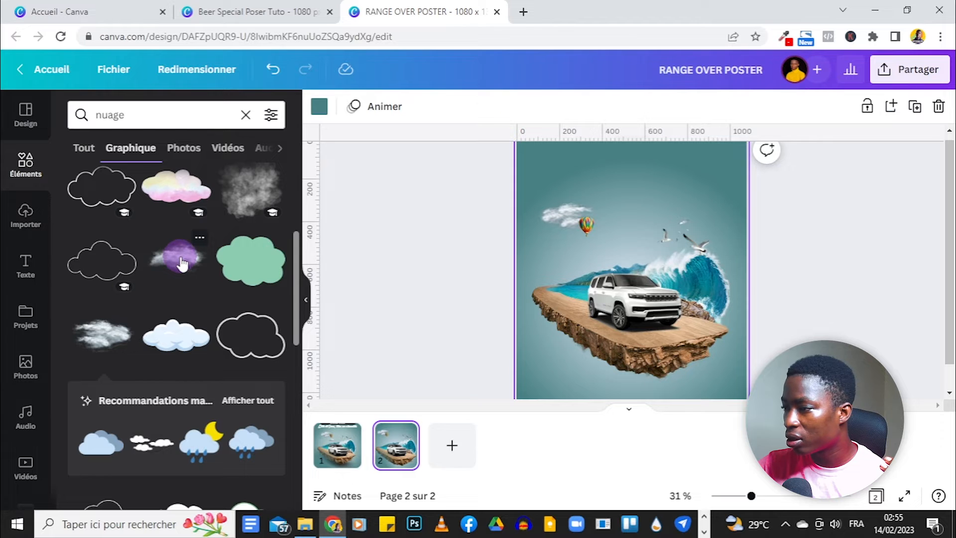
pyautogui.click(183, 263)
pyautogui.moveTo(606, 290); pyautogui.dragTo(607, 284)
pyautogui.click(877, 219)
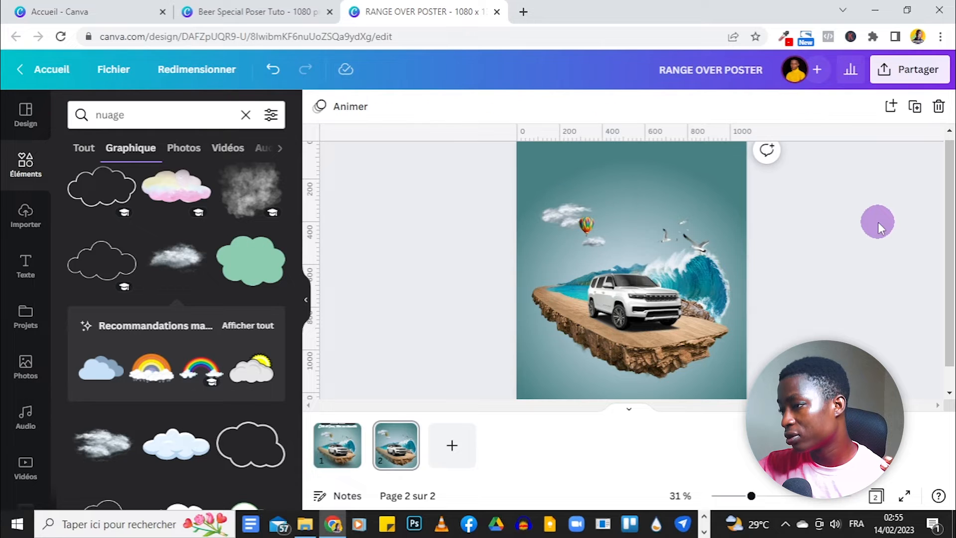
# - Compare page 2 with the reference poster on page 1 to see which elements are still missing around and beneath the floating island
pyautogui.click(330, 466)
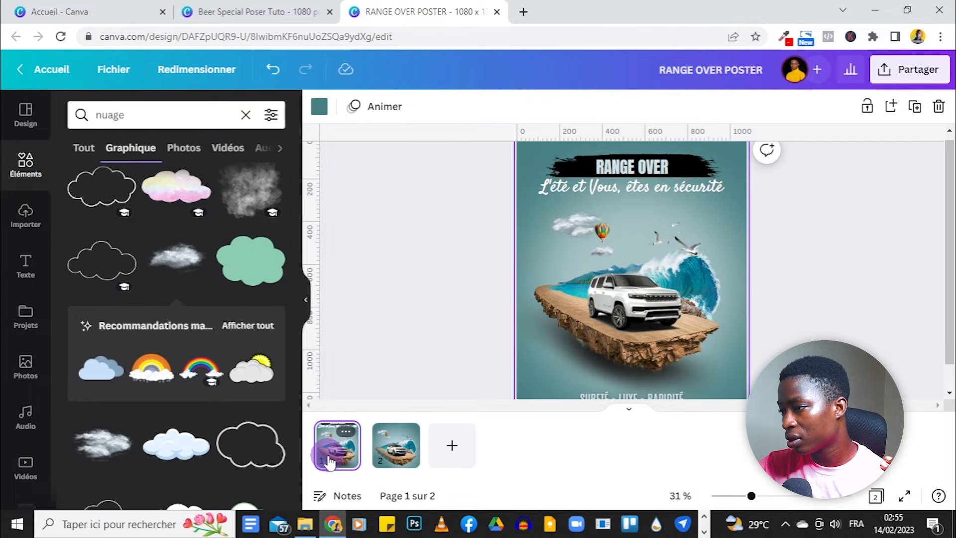
pyautogui.click(395, 446)
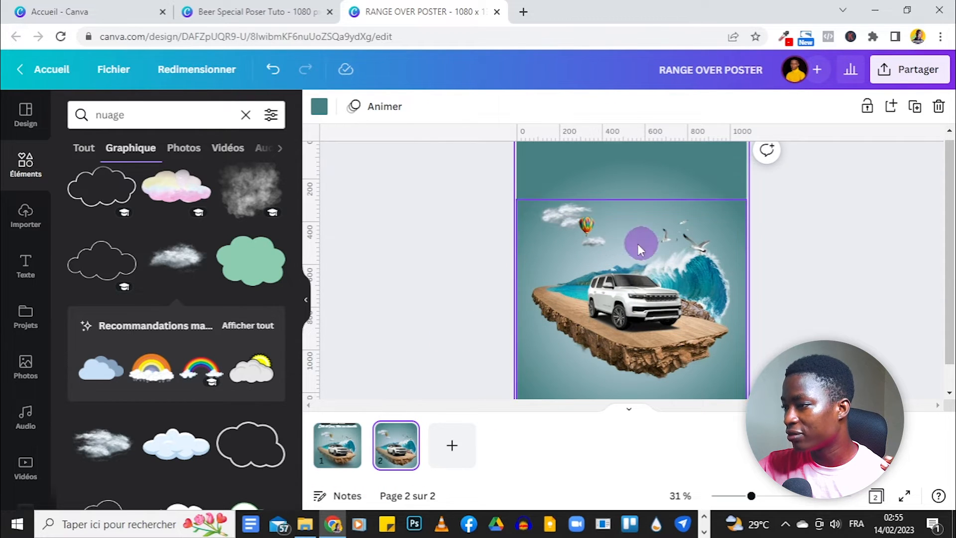
pyautogui.click(500, 199)
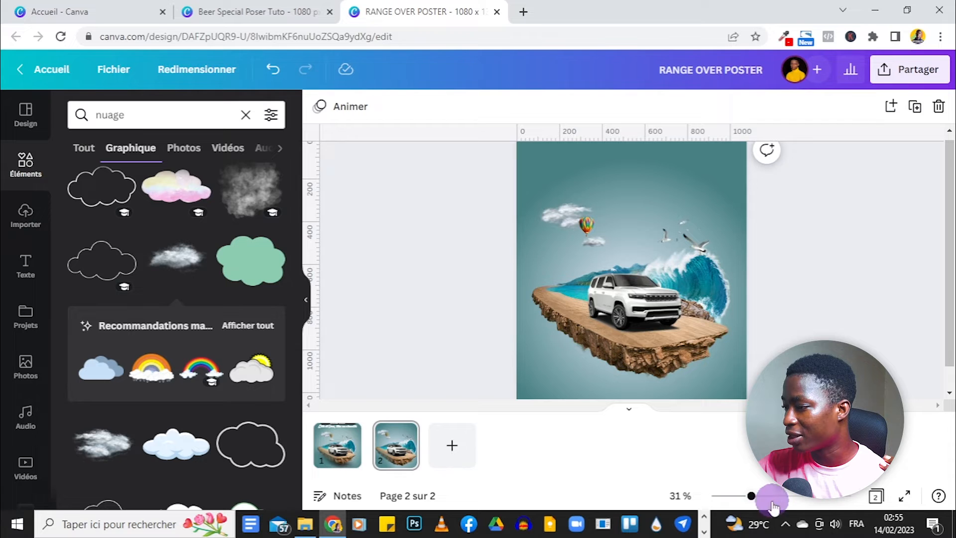
pyautogui.moveTo(751, 497)
pyautogui.mouseDown()
pyautogui.moveTo(729, 496)
pyautogui.moveTo(756, 495)
pyautogui.moveTo(748, 496)
pyautogui.mouseUp()
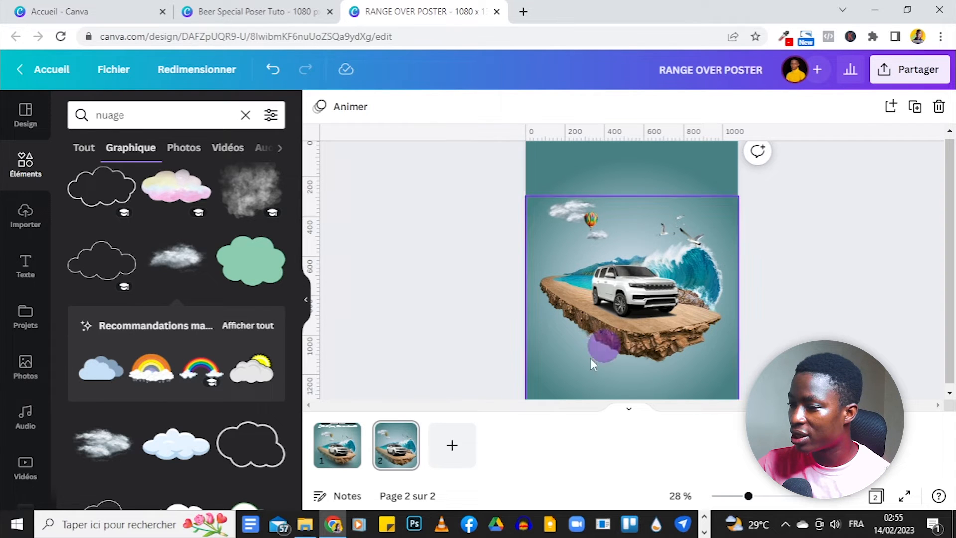
pyautogui.click(351, 446)
pyautogui.click(713, 143)
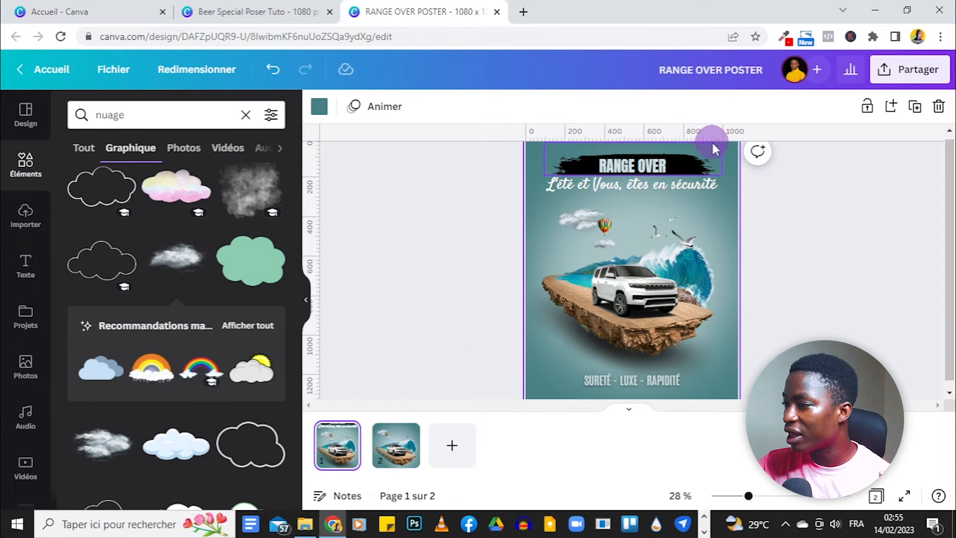
pyautogui.scroll(-1, 841, 323)
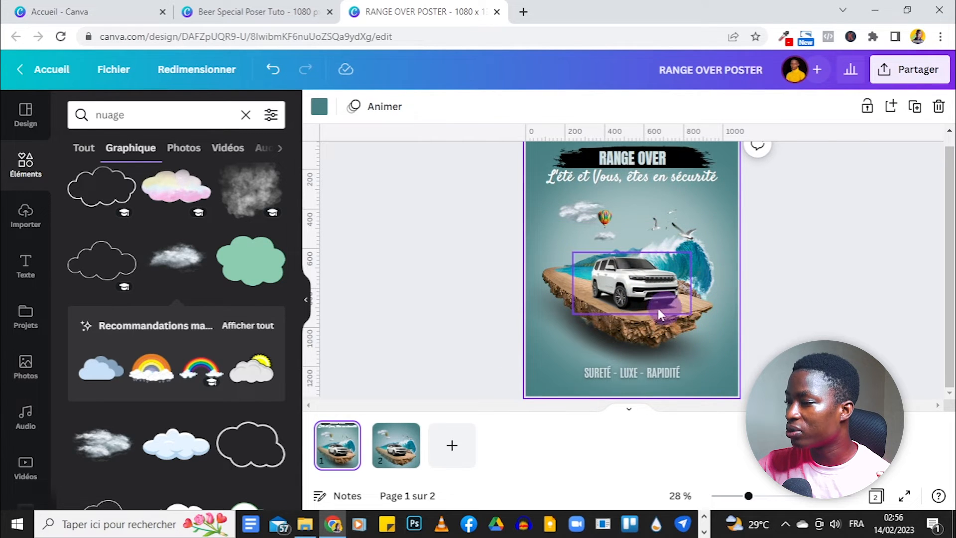
pyautogui.click(394, 454)
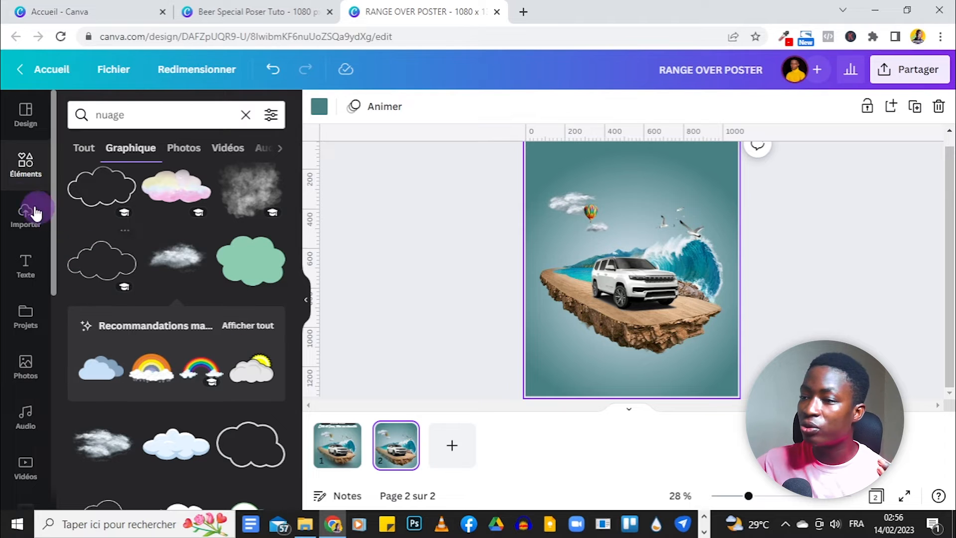
# - Search the graphic elements for "shadow" and look through the results for a soft black shadow
pyautogui.doubleClick(122, 120)
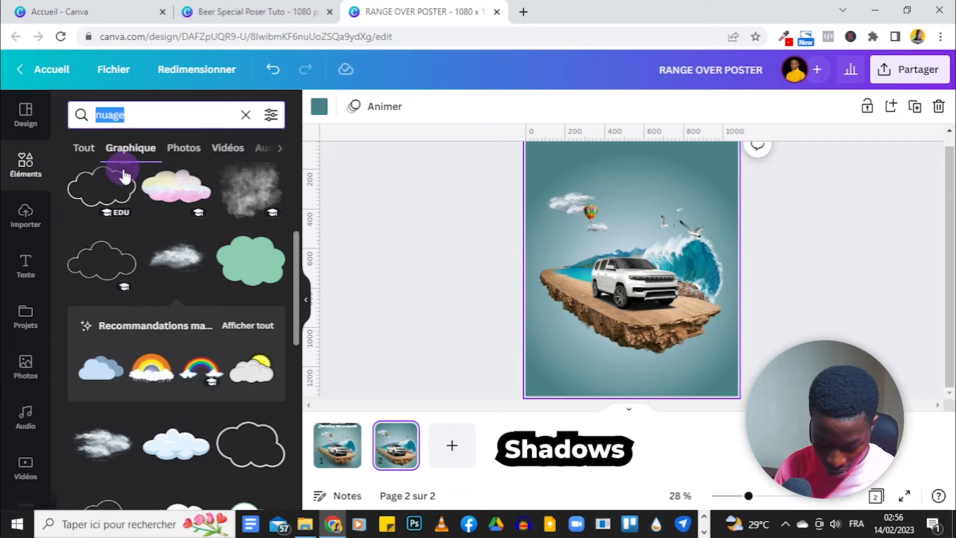
pyautogui.write('shadow')
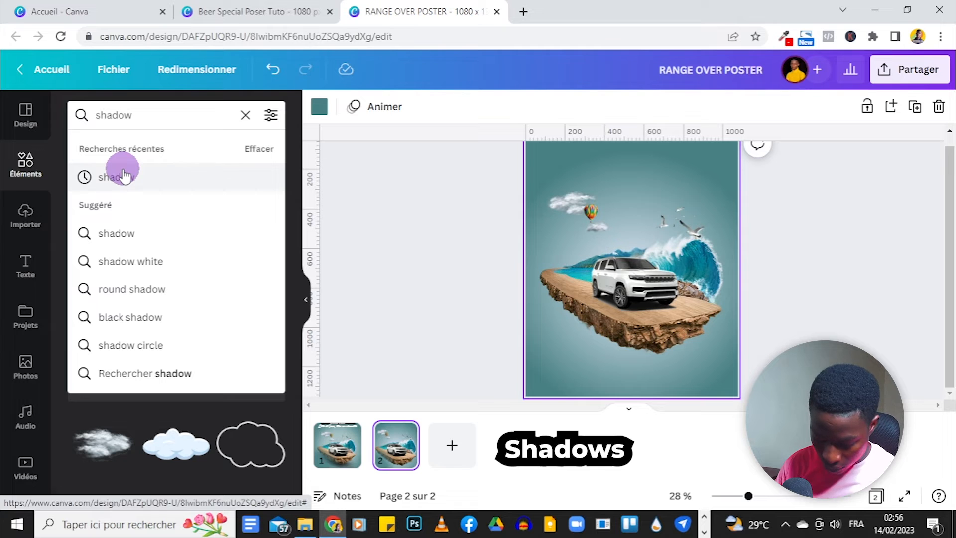
pyautogui.click(123, 175)
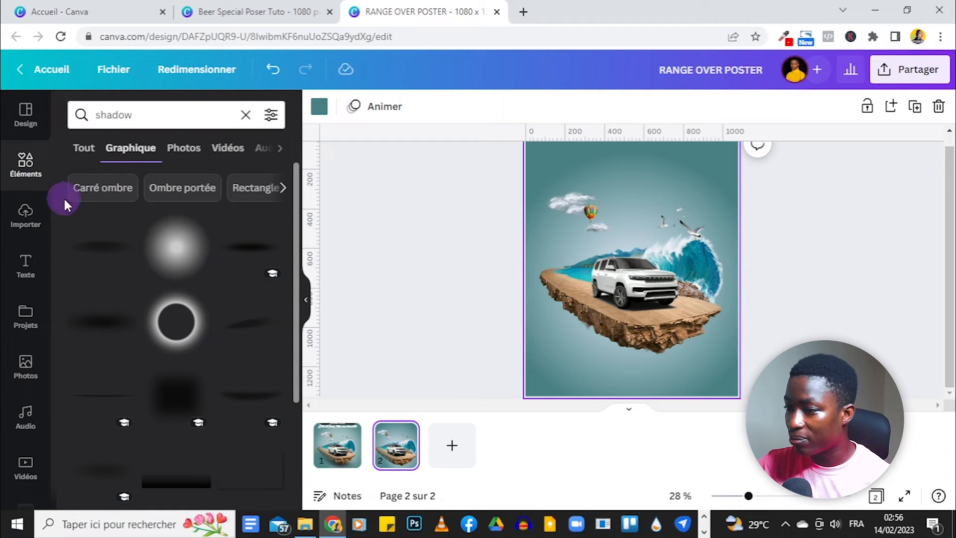
pyautogui.scroll(-4, 236, 319)
pyautogui.scroll(-3, 189, 428)
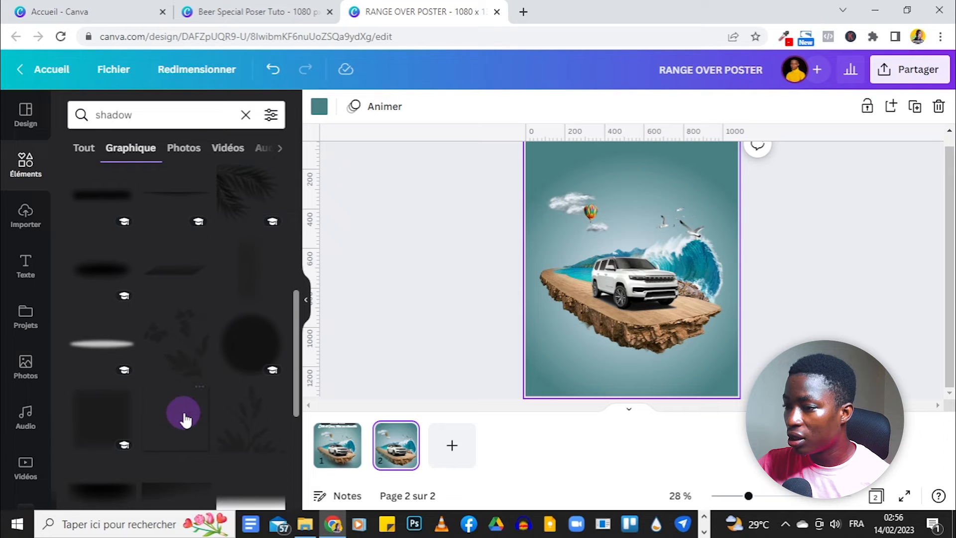
pyautogui.scroll(6, 104, 276)
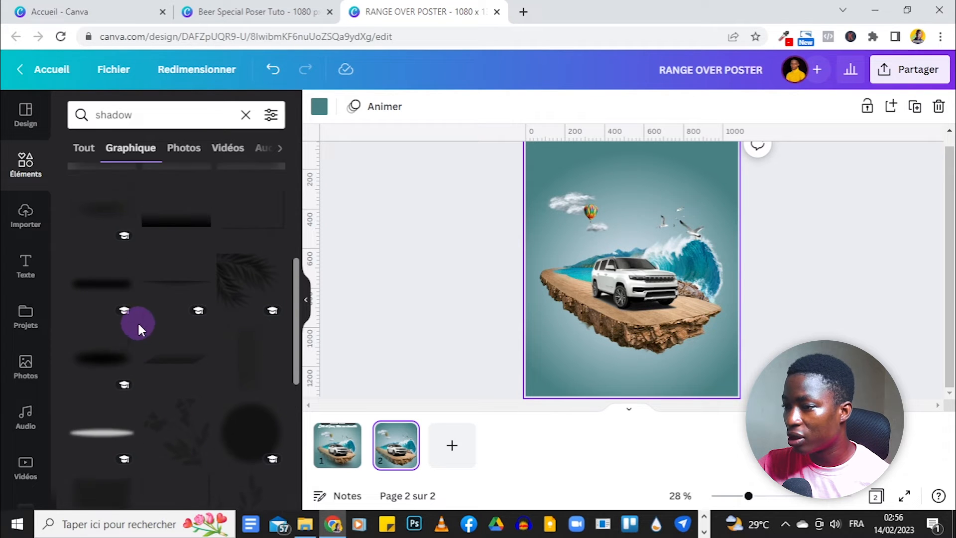
pyautogui.scroll(2, 143, 257)
pyautogui.scroll(-5, 150, 260)
# - Add the blurred black oval shadow to page 2 and tilt it to follow the island's sloping lower-left edge, placing it beneath that edge
pyautogui.click(102, 407)
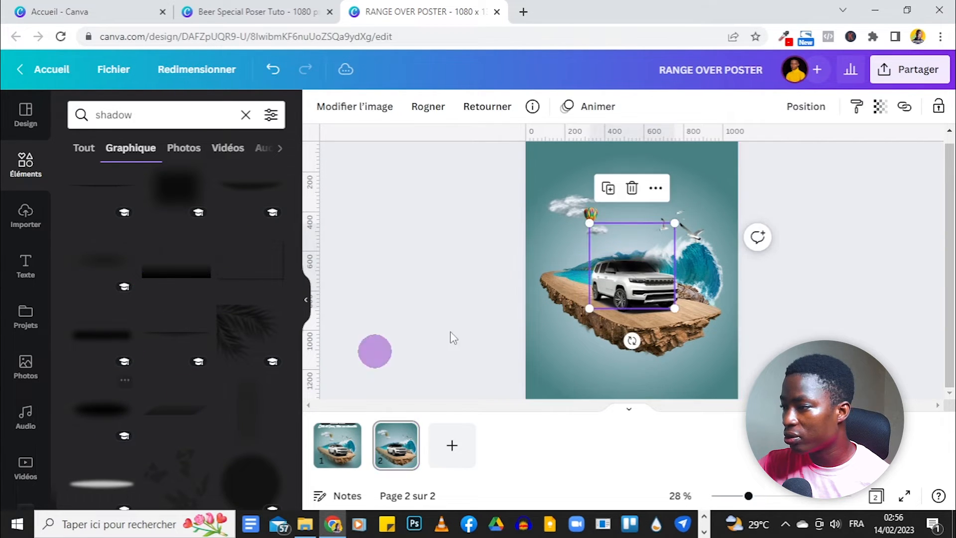
pyautogui.moveTo(622, 288); pyautogui.dragTo(570, 373)
pyautogui.moveTo(657, 352); pyautogui.dragTo(617, 420)
# - Duplicate the shadow and place the copy, rotated nearly flat, under the right part of the island so it continues the first one
pyautogui.click(552, 237)
pyautogui.moveTo(498, 312); pyautogui.dragTo(616, 369)
pyautogui.moveTo(707, 359); pyautogui.dragTo(692, 413)
pyautogui.moveTo(640, 381); pyautogui.dragTo(645, 383)
pyautogui.click(819, 313)
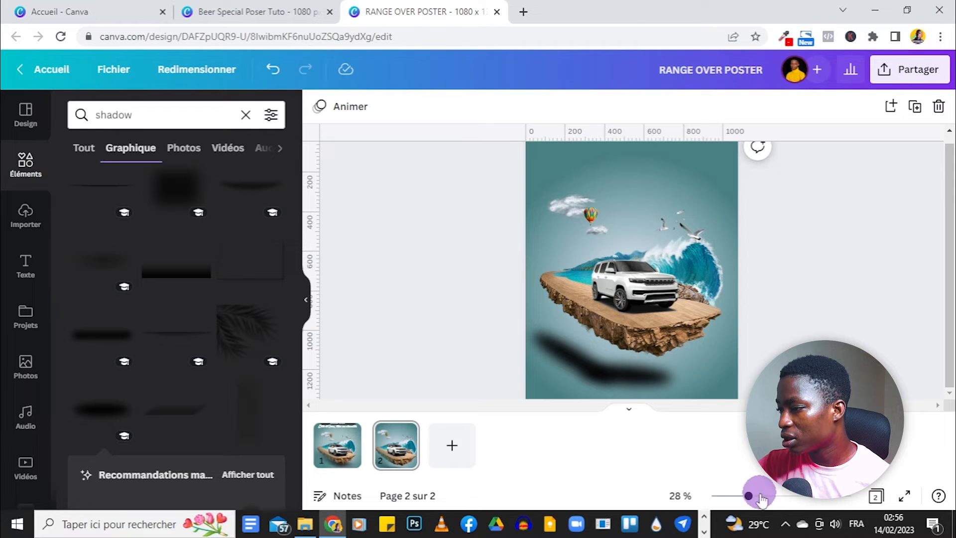
# - Select only the two shadows, leaving out the background and birds, and set their transparency to 59
pyautogui.moveTo(737, 500)
pyautogui.mouseDown()
pyautogui.moveTo(732, 495)
pyautogui.moveTo(745, 496)
pyautogui.mouseUp()
pyautogui.moveTo(601, 367); pyautogui.dragTo(501, 359)
pyautogui.moveTo(590, 377); pyautogui.dragTo(608, 378)
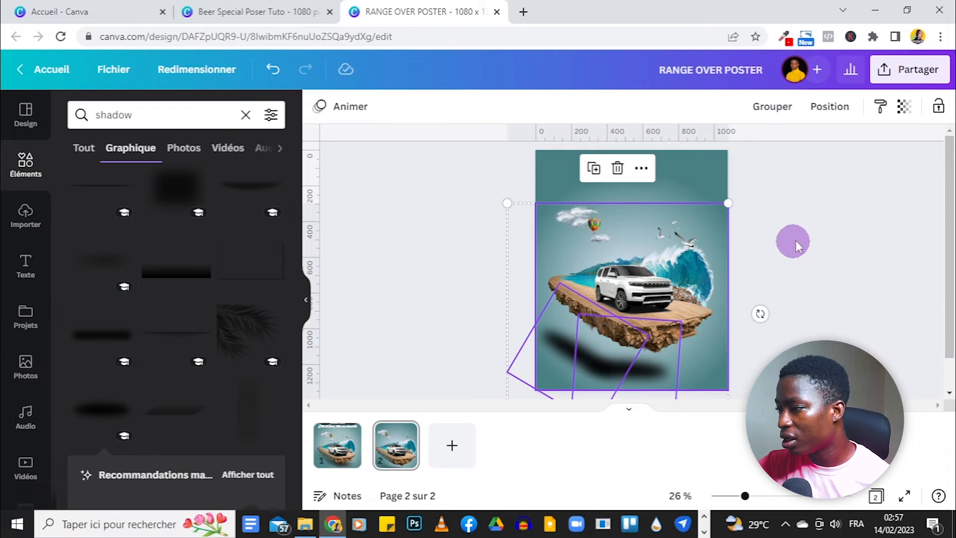
pyautogui.keyDown('shift'); pyautogui.click(679, 218); pyautogui.keyUp('shift')
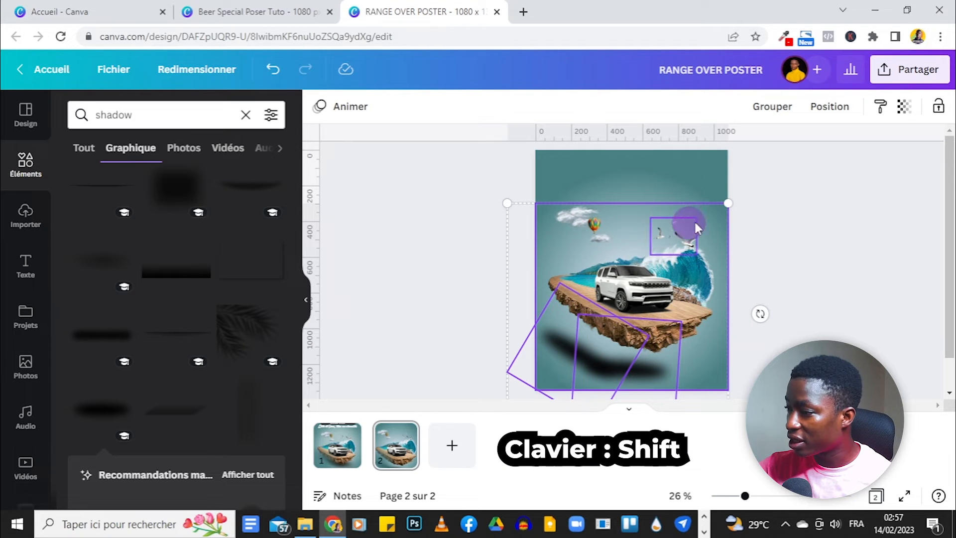
pyautogui.keyDown('shift'); pyautogui.click(710, 214); pyautogui.keyUp('shift')
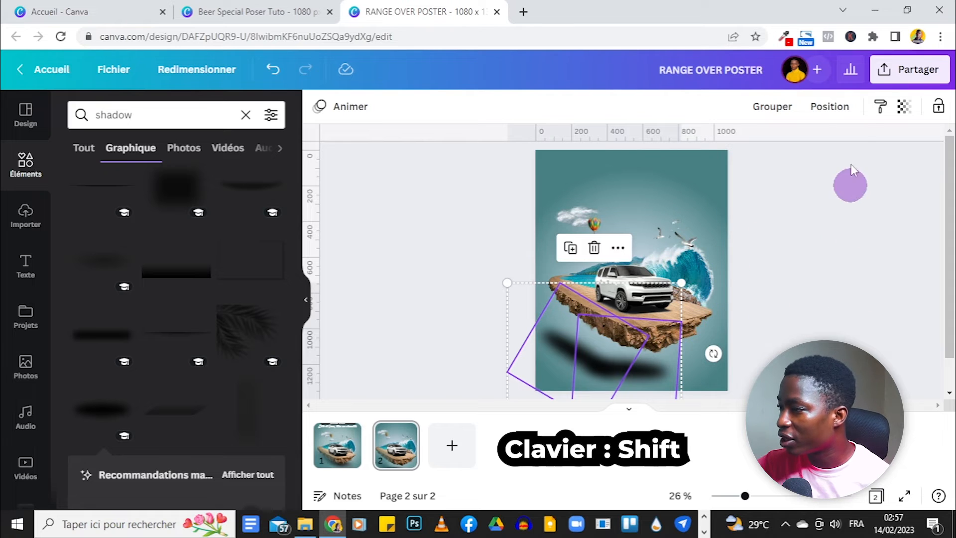
pyautogui.click(903, 106)
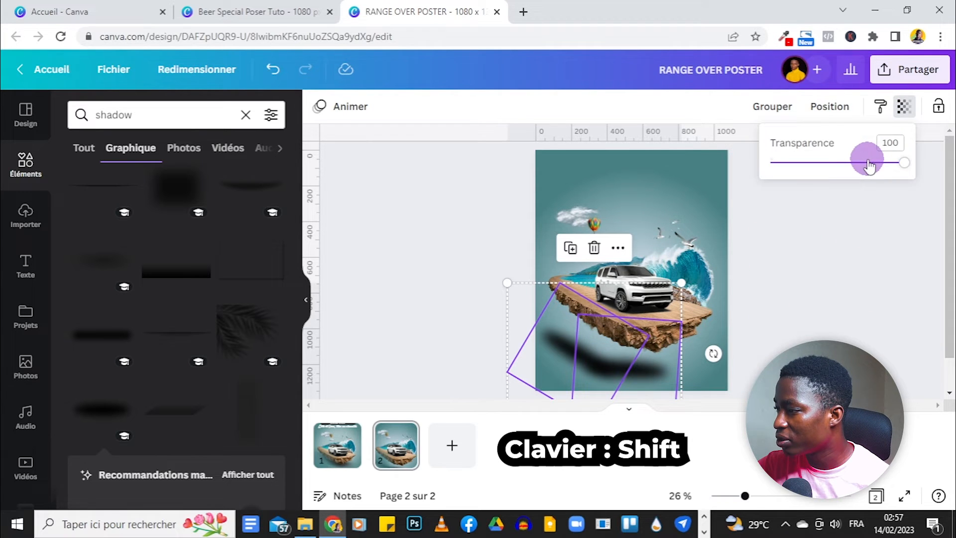
pyautogui.moveTo(869, 165); pyautogui.dragTo(852, 169)
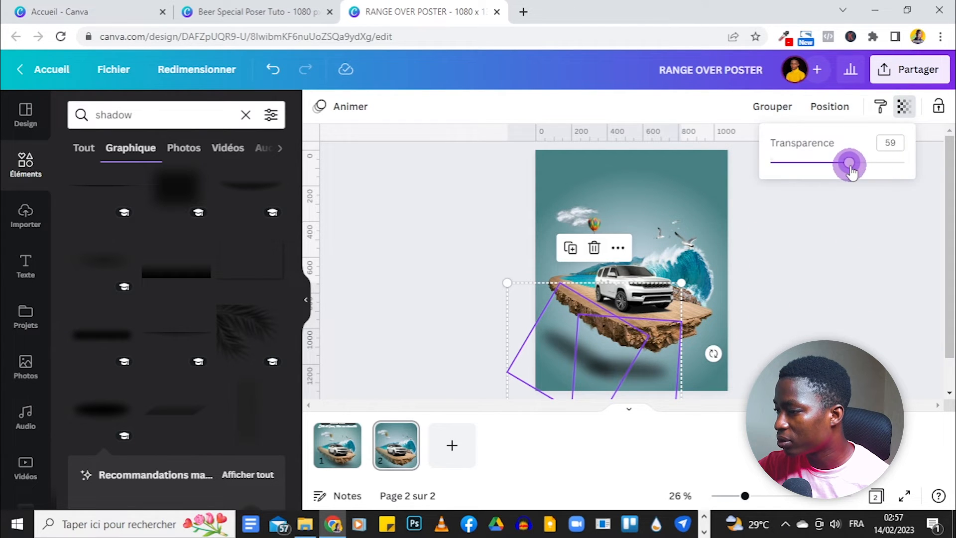
# - Move the two shadows up against the underside of the island and group them
pyautogui.moveTo(601, 364); pyautogui.dragTo(614, 341)
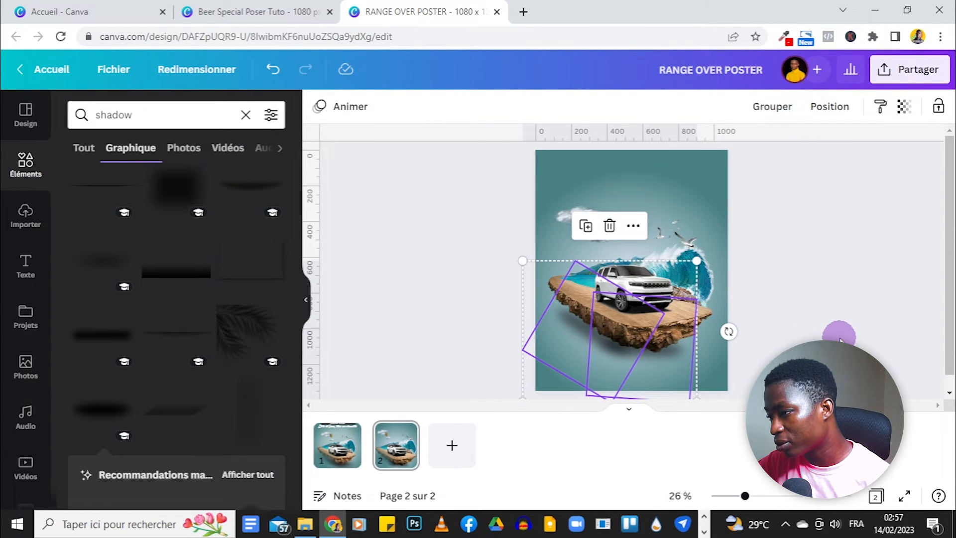
pyautogui.click(772, 106)
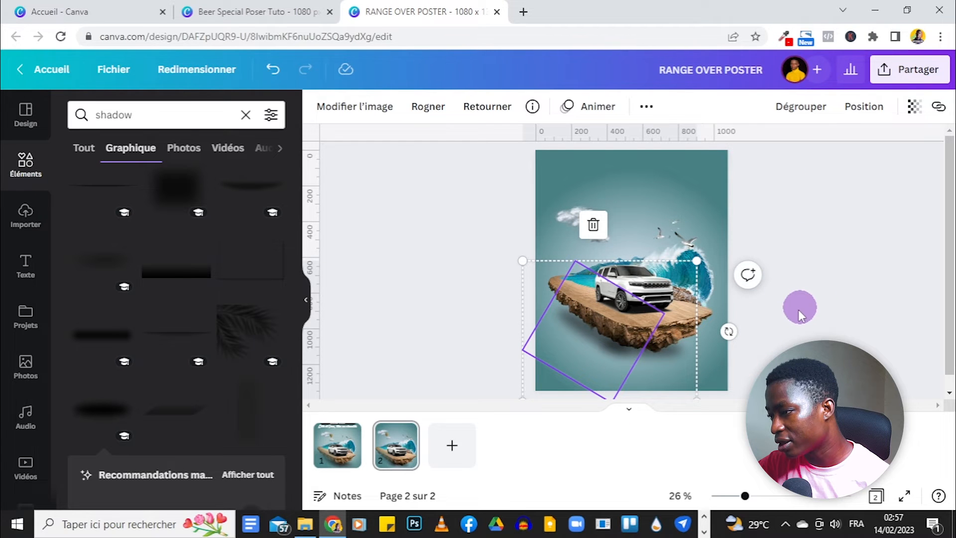
pyautogui.click(583, 385)
pyautogui.moveTo(745, 496); pyautogui.dragTo(742, 496)
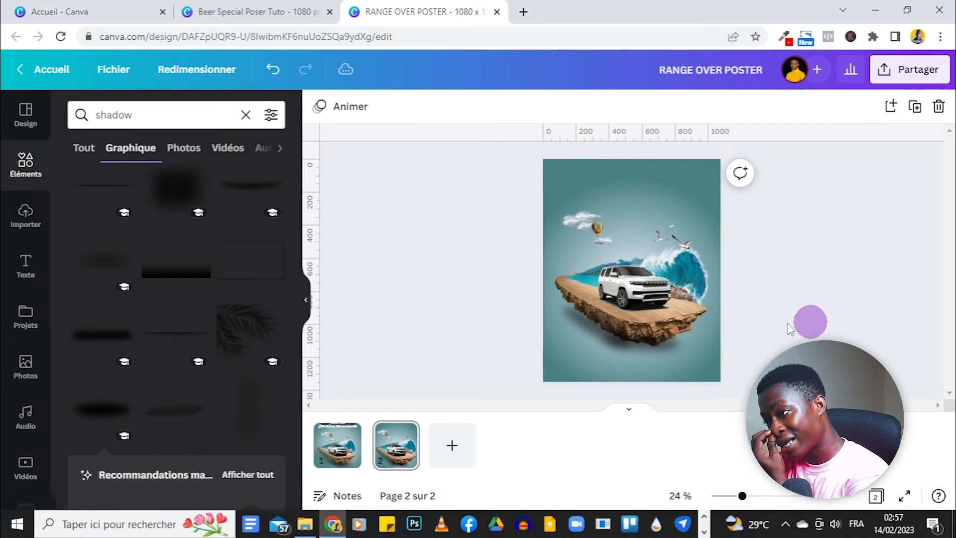
# - Check the shadow on the page 1 reference, then set the transparency of the right-hand shadow on page 2 to 70
pyautogui.click(337, 445)
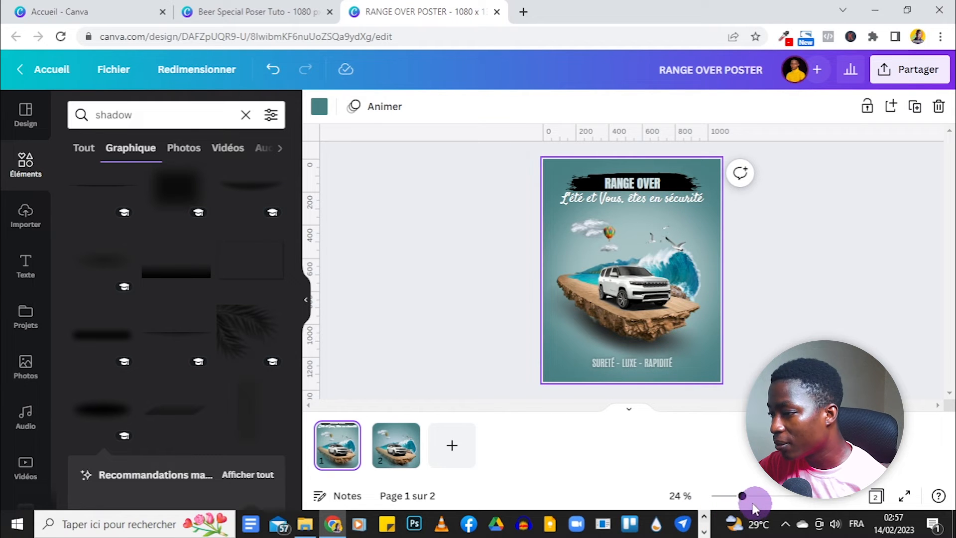
pyautogui.moveTo(742, 496); pyautogui.dragTo(744, 498)
pyautogui.click(396, 444)
pyautogui.click(696, 369)
pyautogui.click(644, 354)
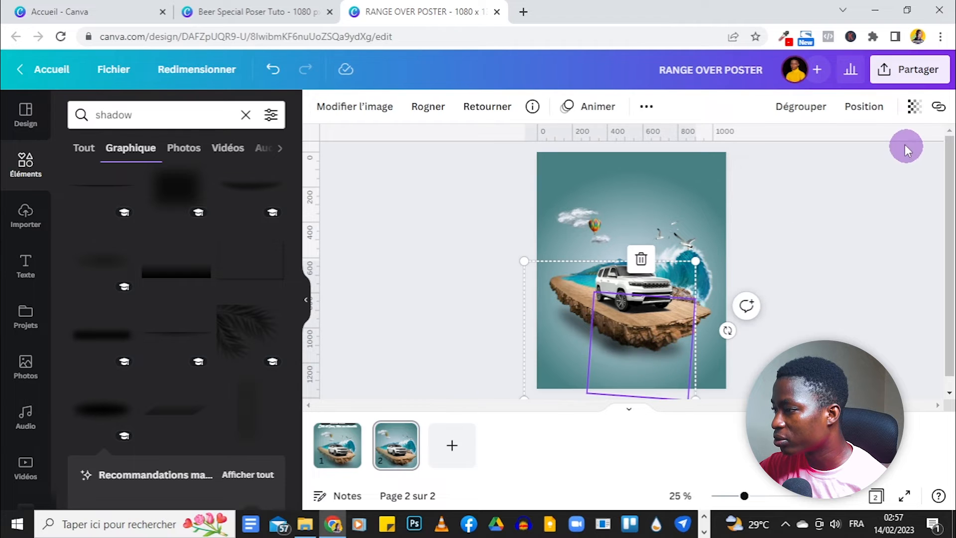
pyautogui.click(912, 107)
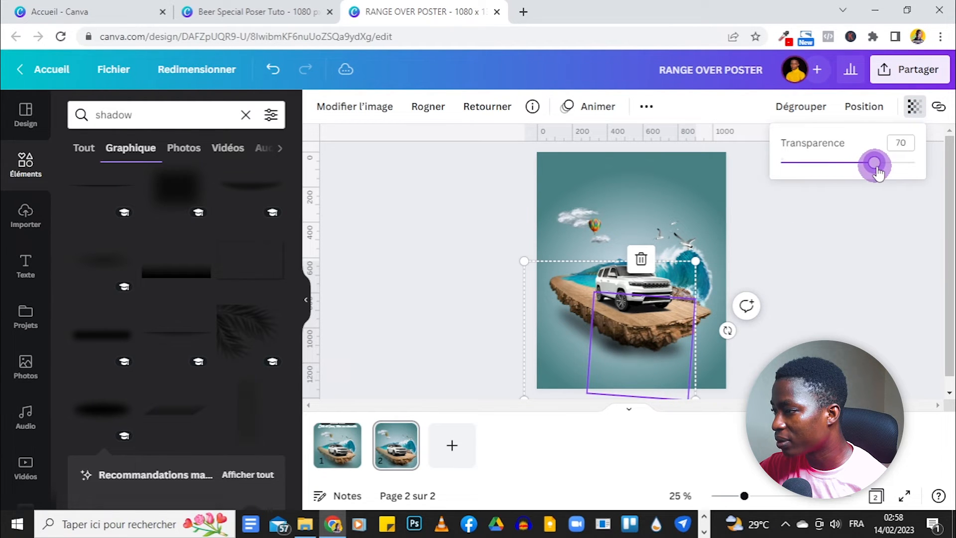
pyautogui.click(906, 130)
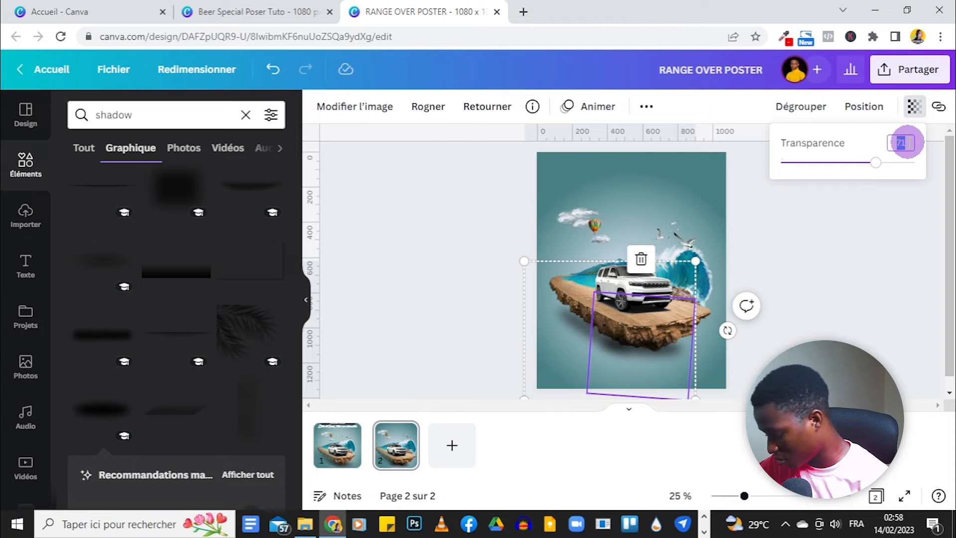
pyautogui.write('70')
pyautogui.click(909, 269)
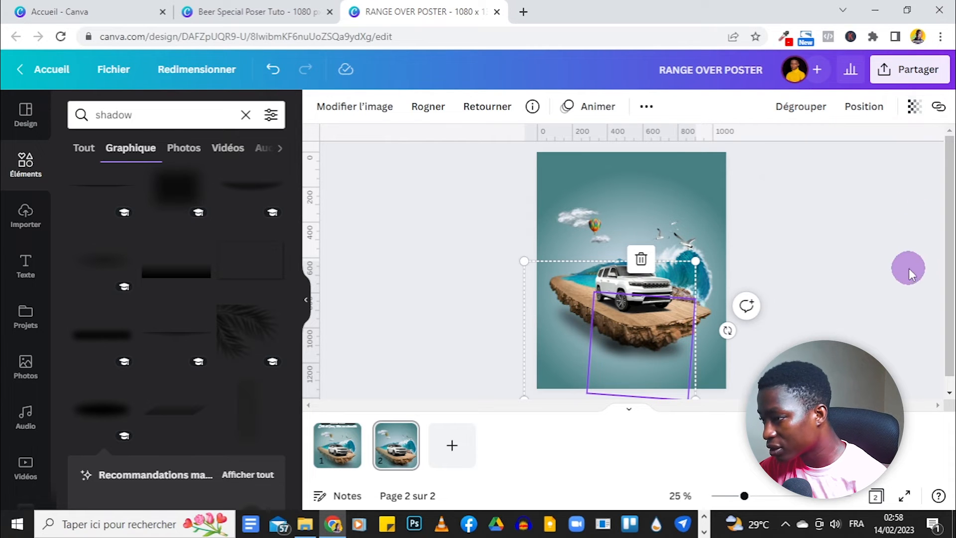
# - Set the transparency of the left-hand shadow in the group to 70
pyautogui.click(581, 333)
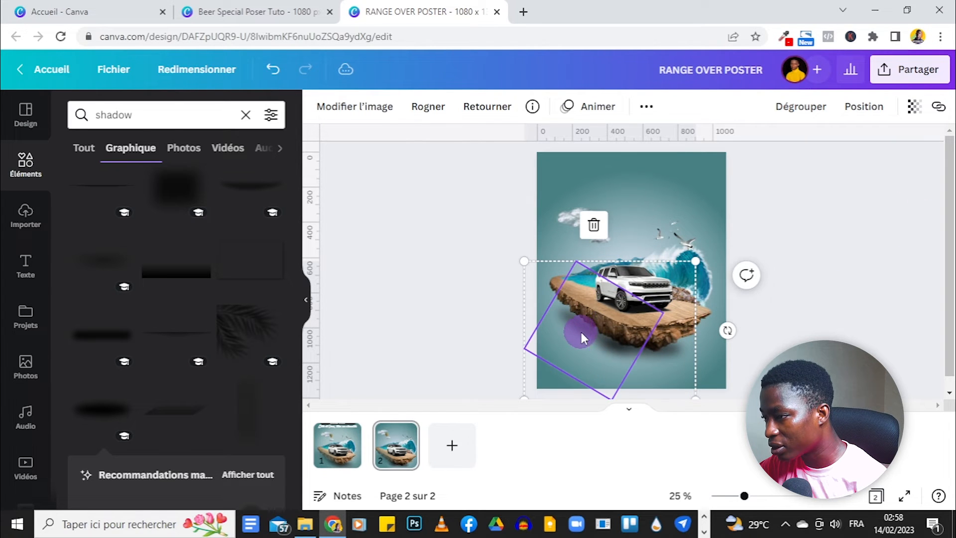
pyautogui.click(913, 106)
pyautogui.click(903, 143)
pyautogui.write('70')
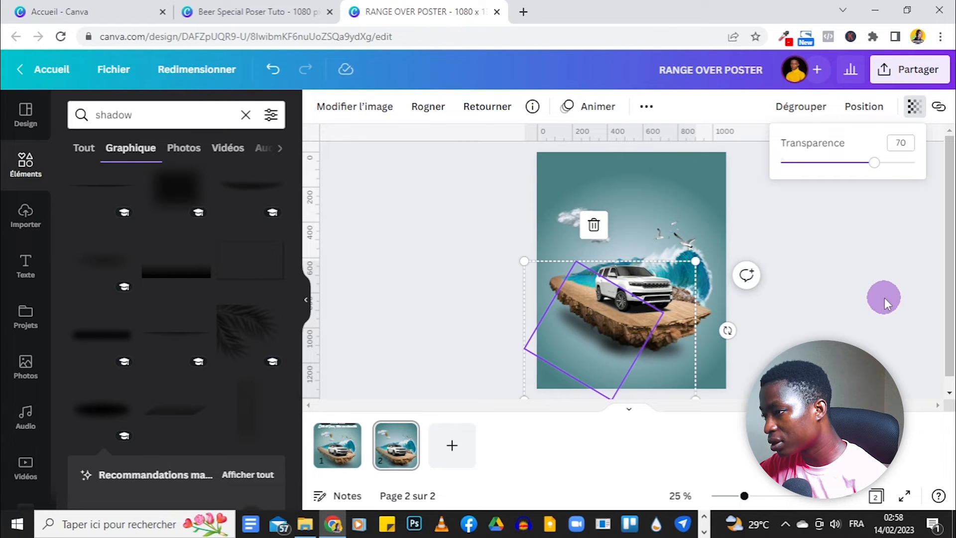
pyautogui.click(884, 297)
pyautogui.click(880, 297)
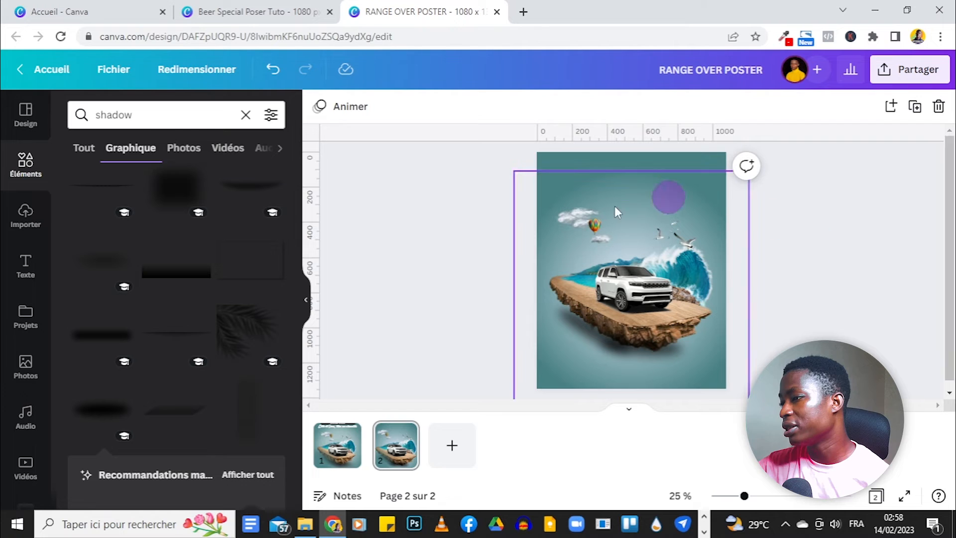
# - Examine the island's shadow on page 2 up close and compare it with the reference poster on page 1
pyautogui.moveTo(730, 493); pyautogui.dragTo(756, 496)
pyautogui.scroll(-1, 792, 315)
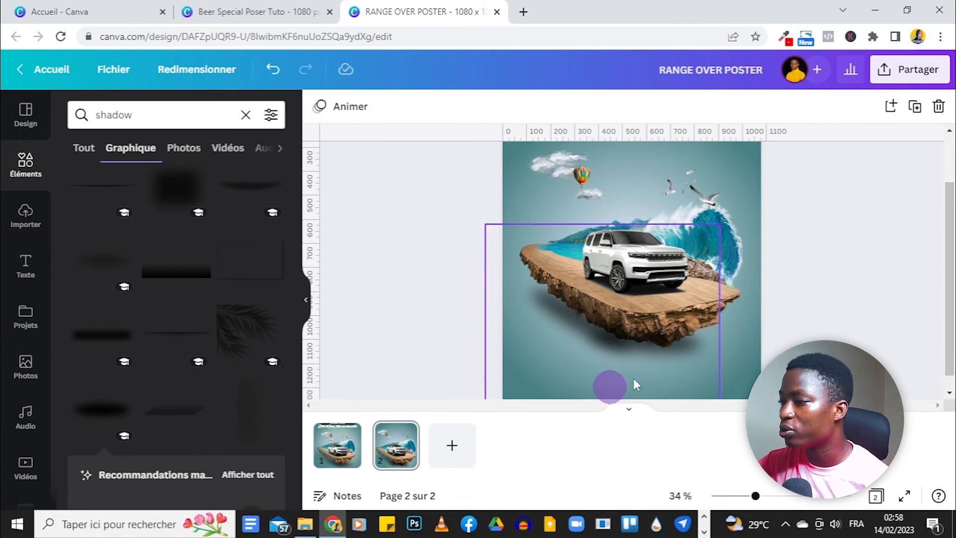
pyautogui.click(337, 448)
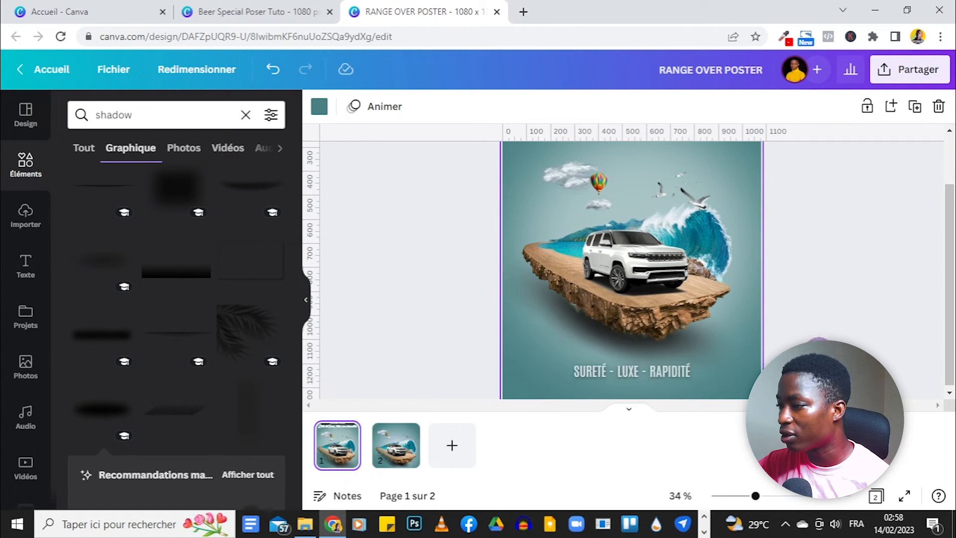
# - Compare page 2 with the page 1 reference poster, checking the island shadow and the elements still missing
pyautogui.moveTo(752, 494)
pyautogui.mouseDown()
pyautogui.moveTo(743, 495)
pyautogui.moveTo(757, 495)
pyautogui.mouseUp()
pyautogui.scroll(-3, 860, 273)
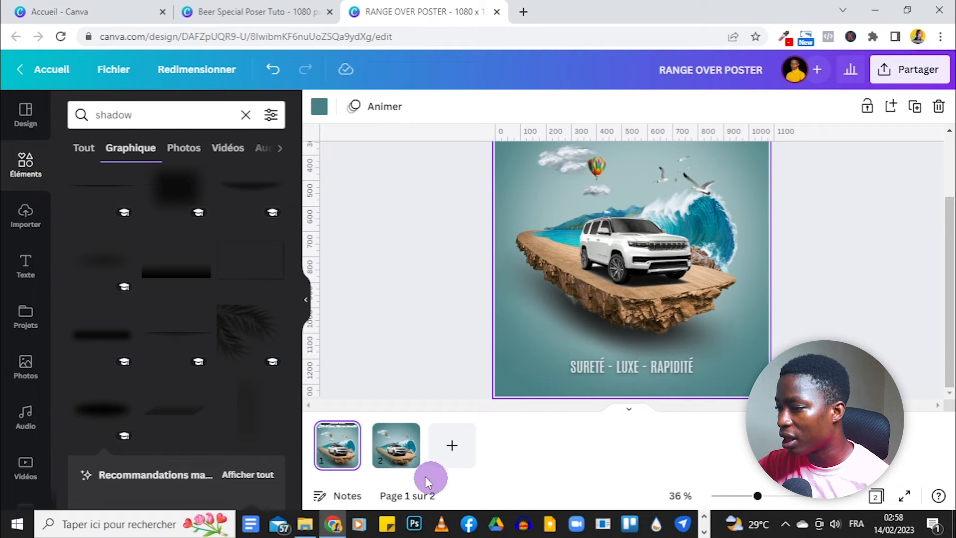
pyautogui.click(396, 448)
pyautogui.scroll(4, 199, 297)
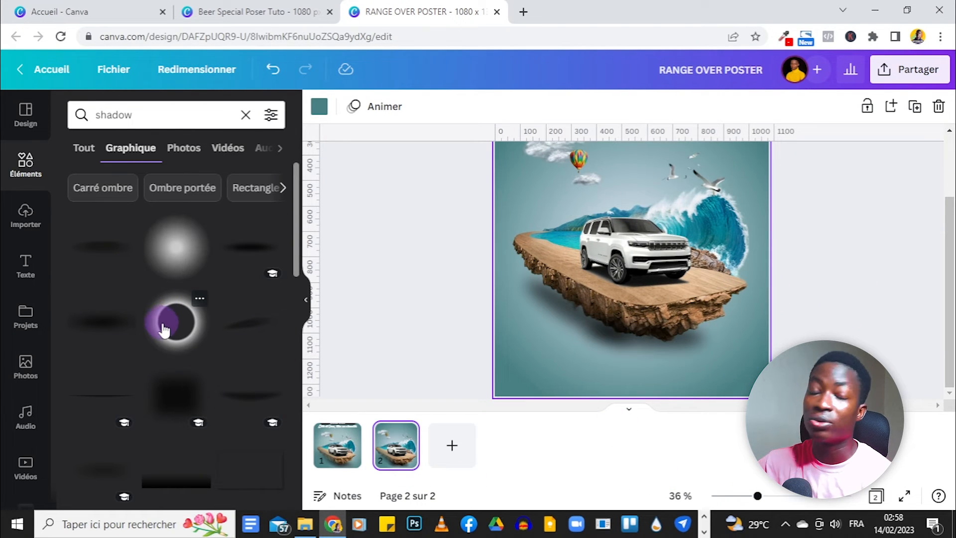
pyautogui.moveTo(168, 329); pyautogui.dragTo(635, 377)
pyautogui.scroll(2, 865, 317)
pyautogui.scroll(-2, 865, 316)
pyautogui.moveTo(758, 496)
pyautogui.mouseDown()
pyautogui.moveTo(742, 495)
pyautogui.moveTo(755, 496)
pyautogui.mouseUp()
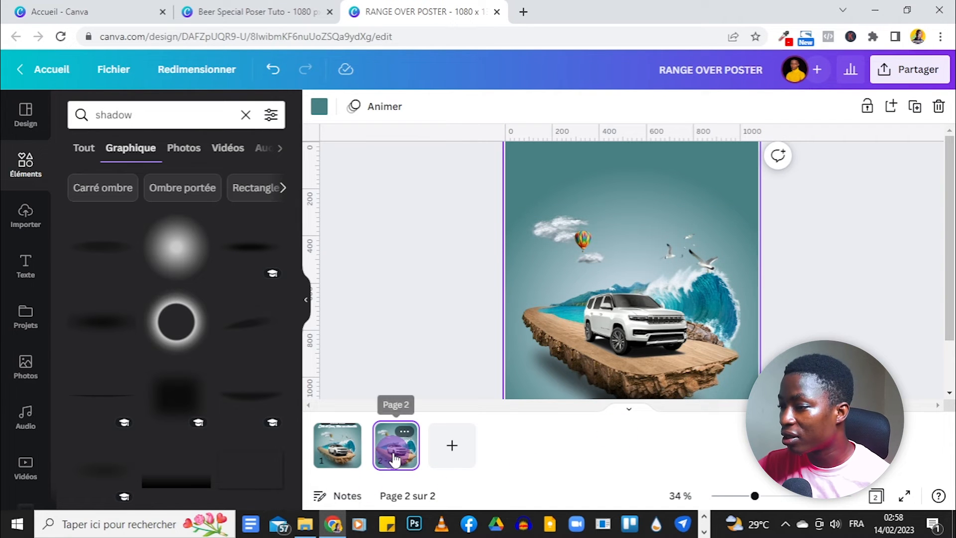
pyautogui.scroll(-2, 843, 231)
pyautogui.click(354, 445)
pyautogui.moveTo(256, 294); pyautogui.dragTo(736, 187)
pyautogui.moveTo(752, 496); pyautogui.dragTo(743, 496)
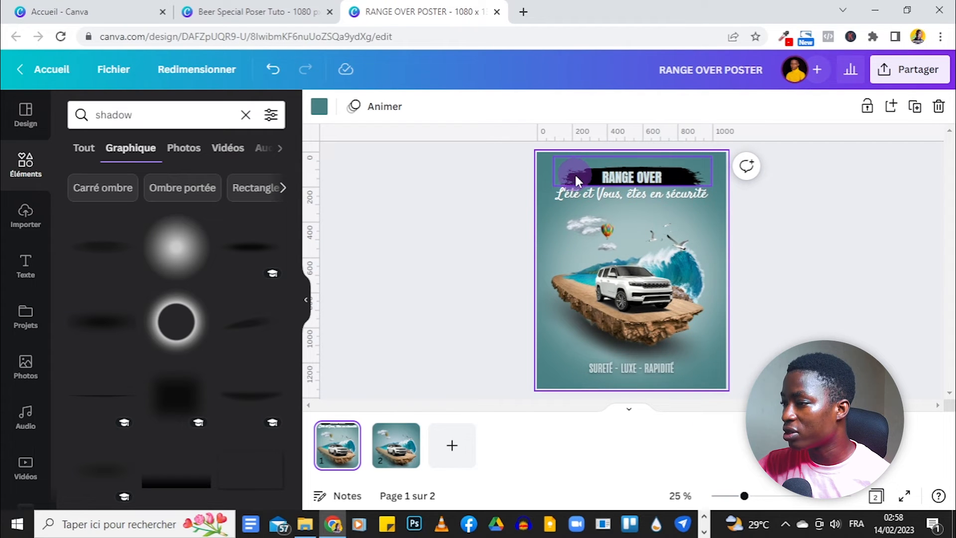
# - Search the graphics for "brush" and add the wide white brush stroke with rough ends to page 2
pyautogui.click(396, 444)
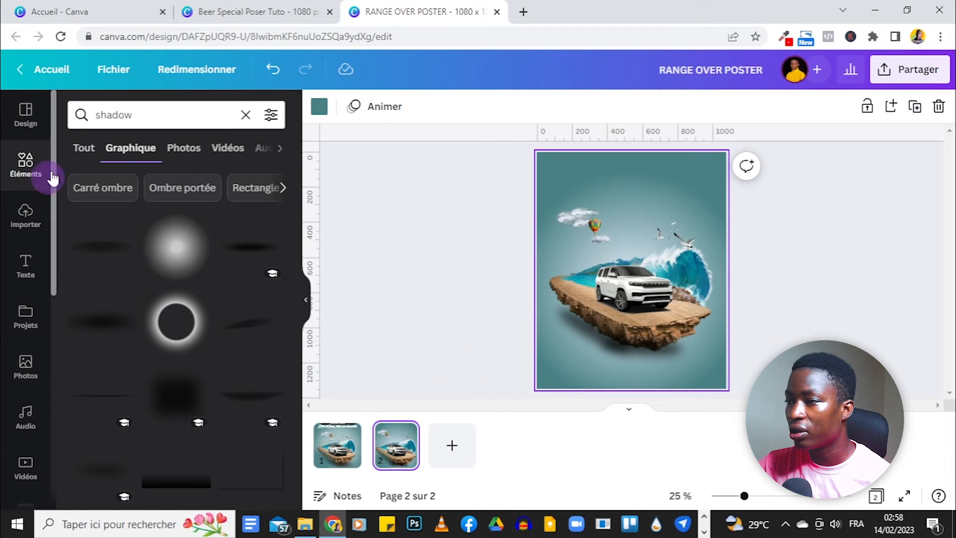
pyautogui.click(113, 114)
pyautogui.doubleClick(117, 114)
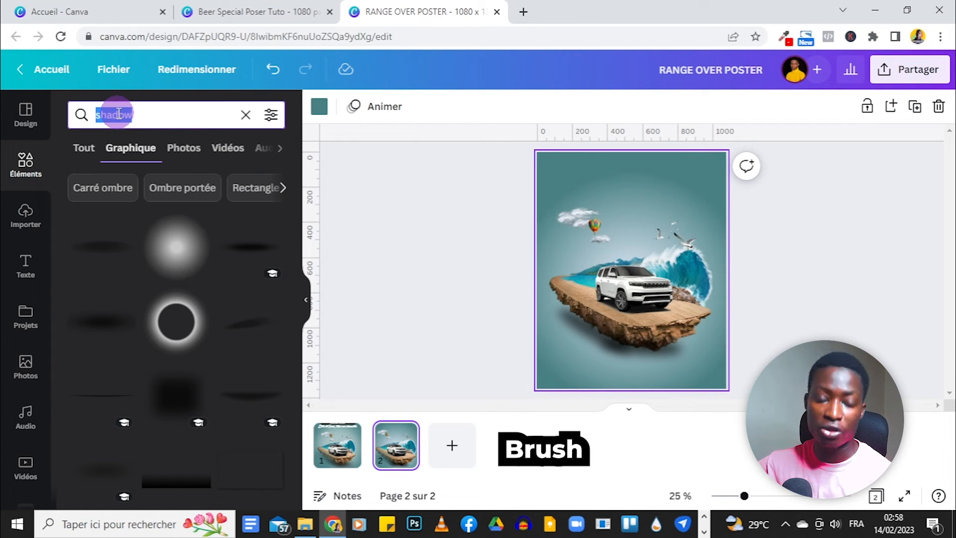
pyautogui.press('BackSpace')
pyautogui.write('brush')
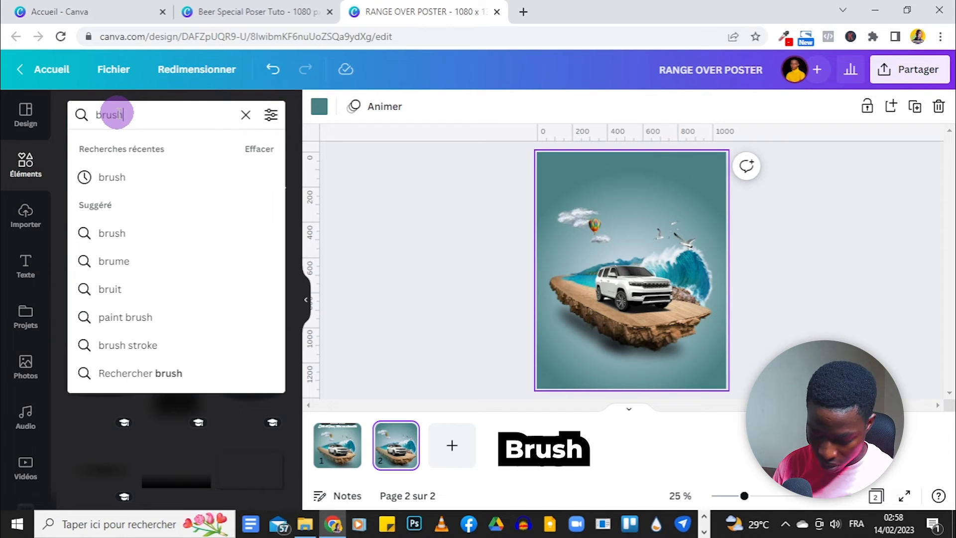
pyautogui.press('Return')
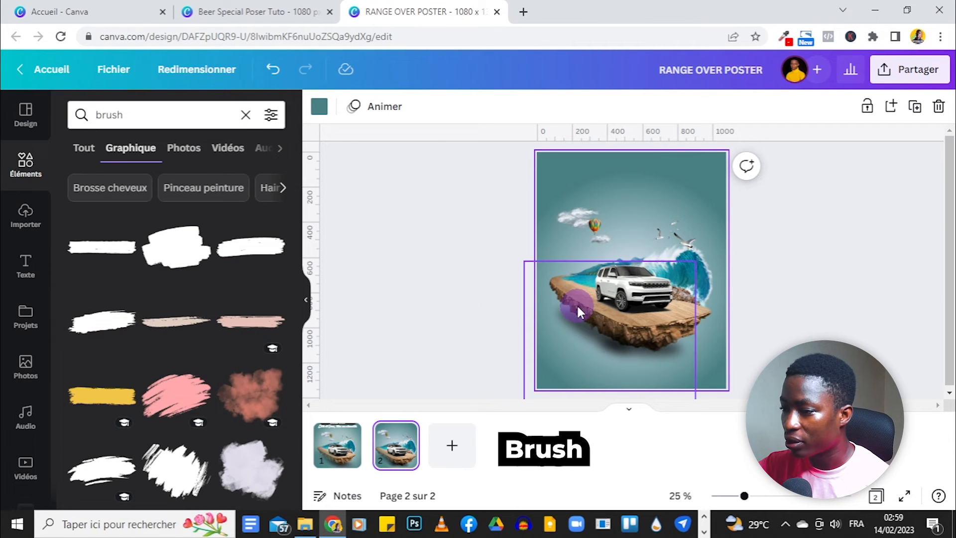
pyautogui.click(256, 248)
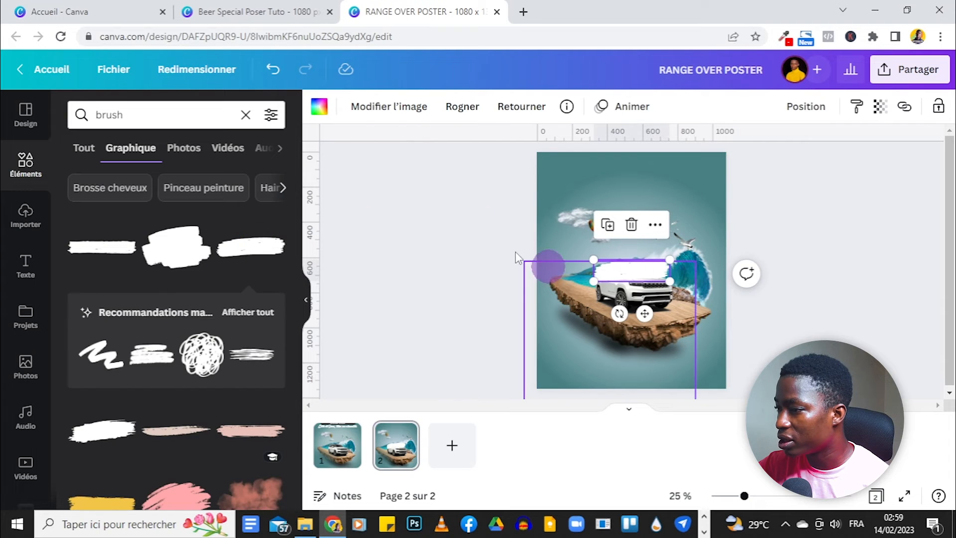
# - Recolour the brush stroke black, move it to the top of the poster and enlarge it
pyautogui.click(319, 106)
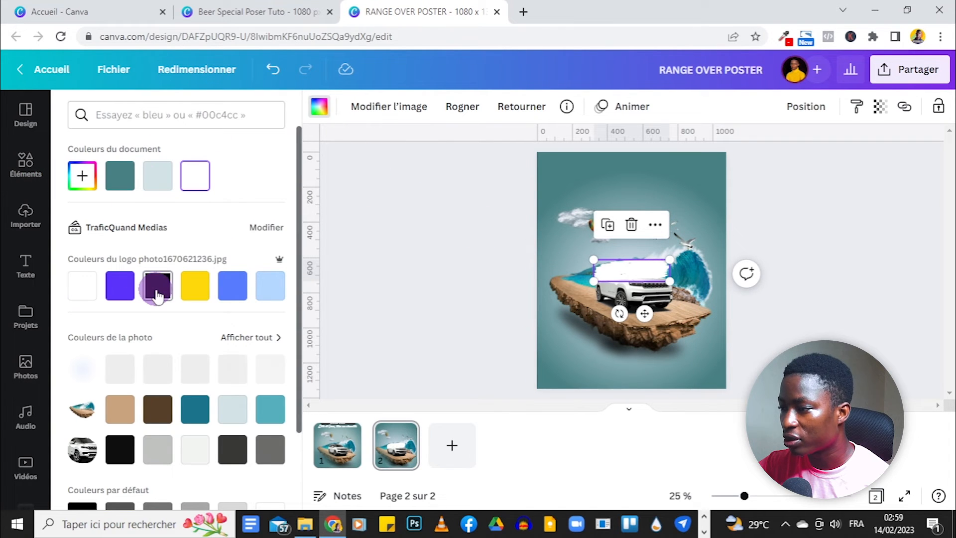
pyautogui.click(157, 286)
pyautogui.moveTo(644, 313)
pyautogui.mouseDown()
pyautogui.moveTo(640, 279)
pyautogui.moveTo(621, 252)
pyautogui.moveTo(651, 225)
pyautogui.mouseUp()
pyautogui.moveTo(669, 193)
pyautogui.mouseDown()
pyautogui.moveTo(693, 207)
pyautogui.moveTo(701, 188)
pyautogui.mouseUp()
# - Crop off the lower part of the black brush stroke and centre it near the top of the poster
pyautogui.doubleClick(664, 193)
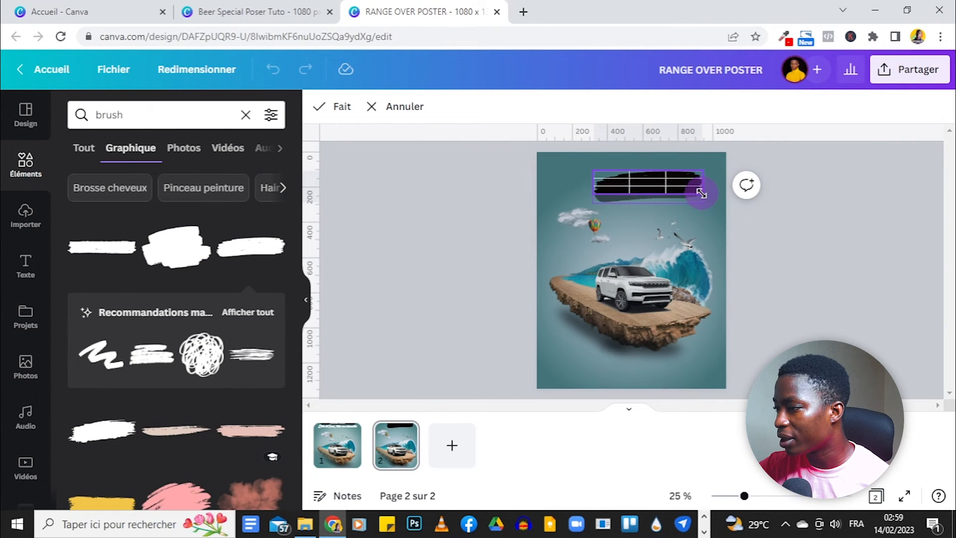
pyautogui.click(843, 256)
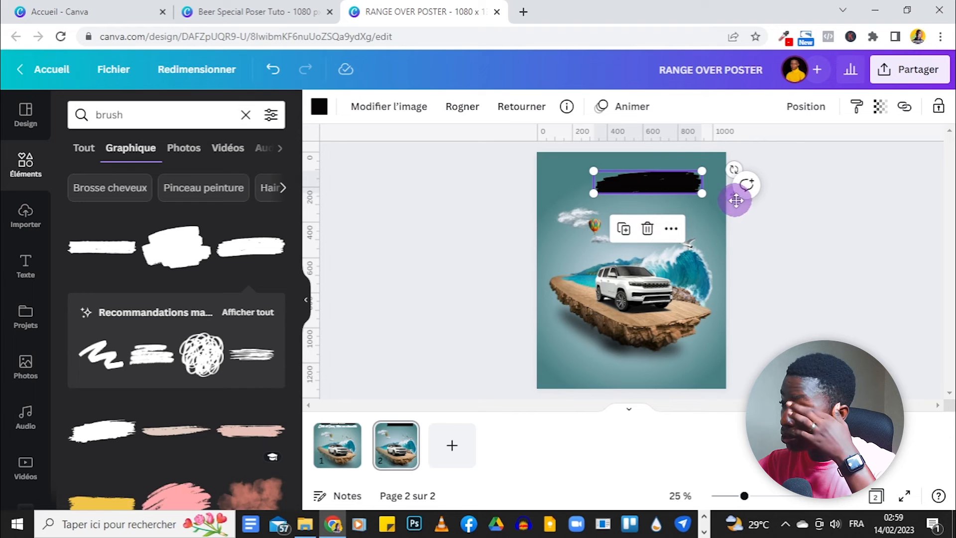
pyautogui.moveTo(732, 164); pyautogui.dragTo(726, 208)
pyautogui.click(383, 244)
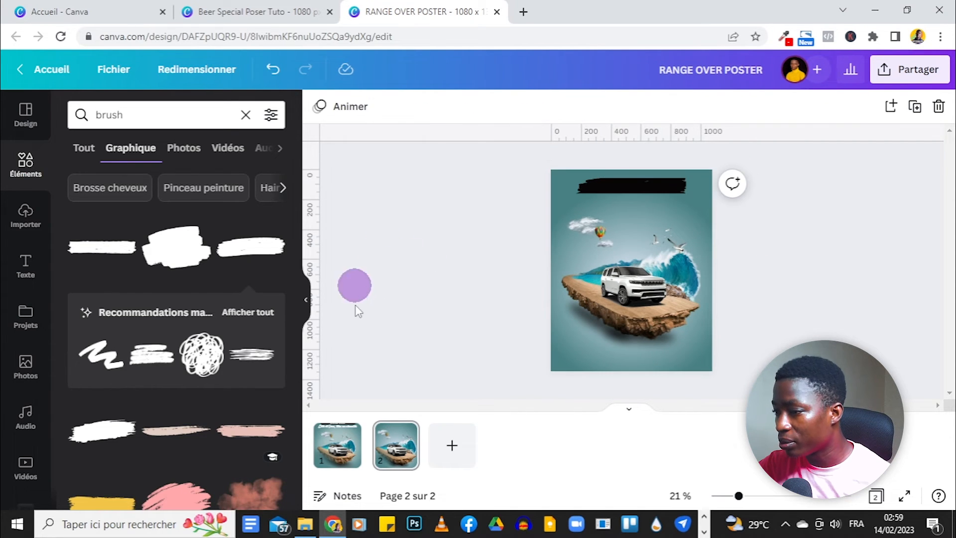
# - Check the title on page 1, then add the text "RANGE OVER" in Anton over the brush stroke on page 2
pyautogui.click(348, 454)
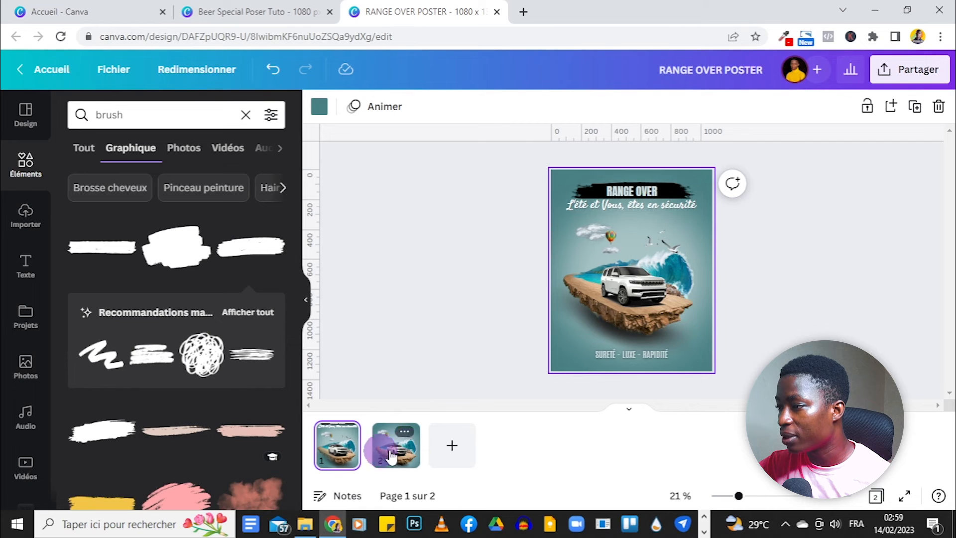
pyautogui.click(414, 445)
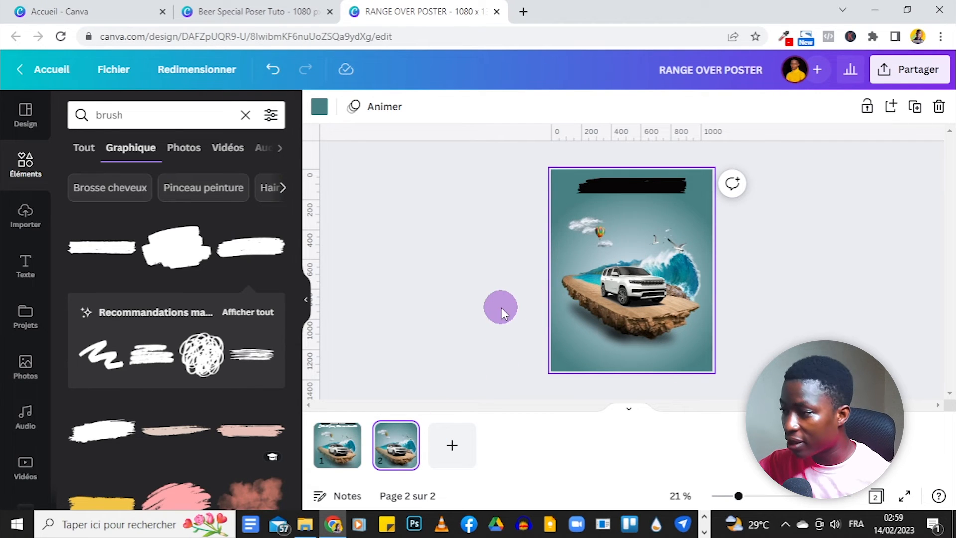
pyautogui.hotkey('ctrl', 'v')
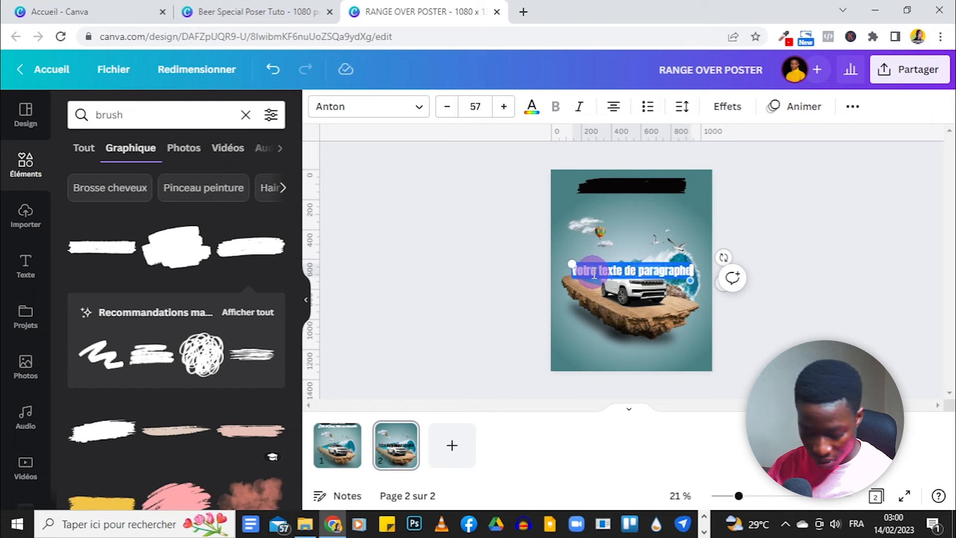
pyautogui.press('BackSpace')
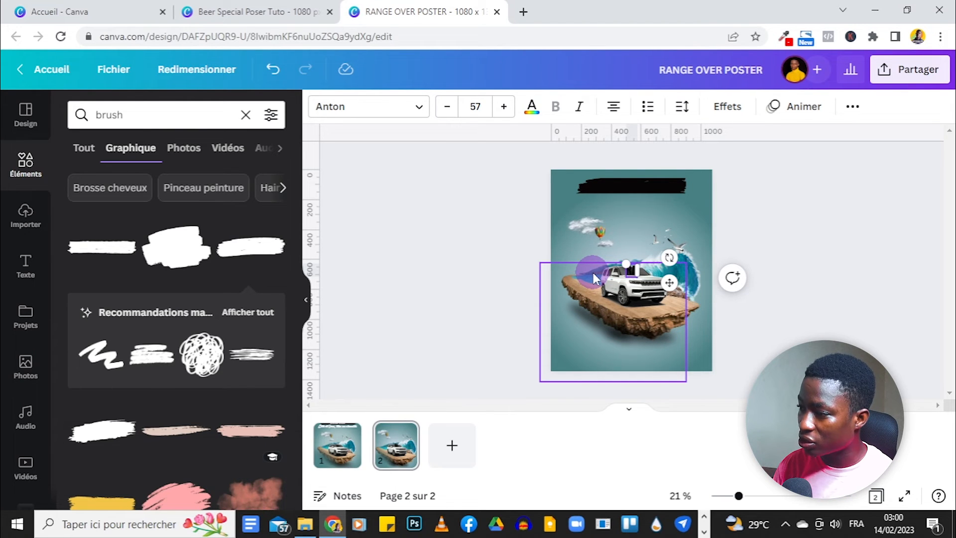
pyautogui.moveTo(592, 273)
pyautogui.mouseDown()
pyautogui.moveTo(585, 188)
pyautogui.moveTo(572, 173)
pyautogui.mouseUp()
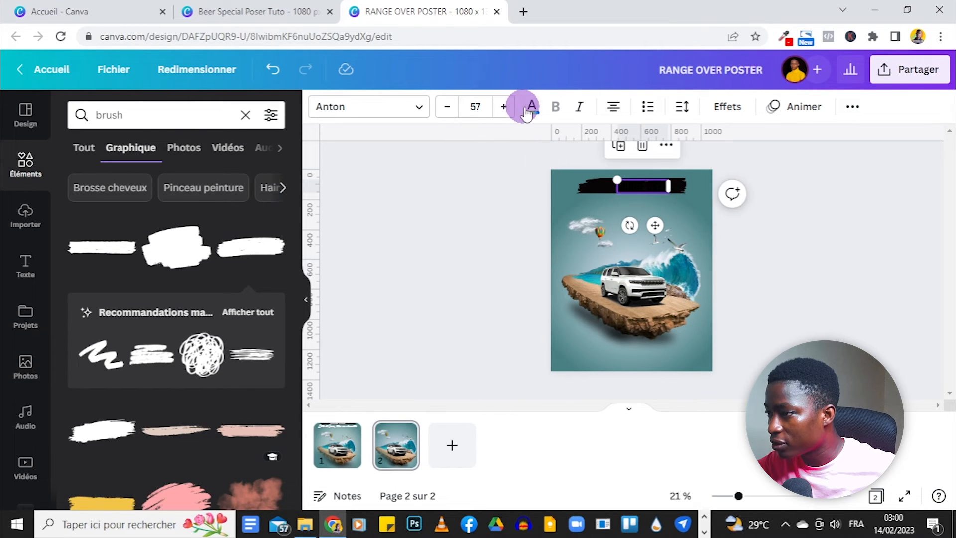
# - Set the colour of the "RANGE OVER" title to the light blue-grey #D3E3E6
pyautogui.click(532, 106)
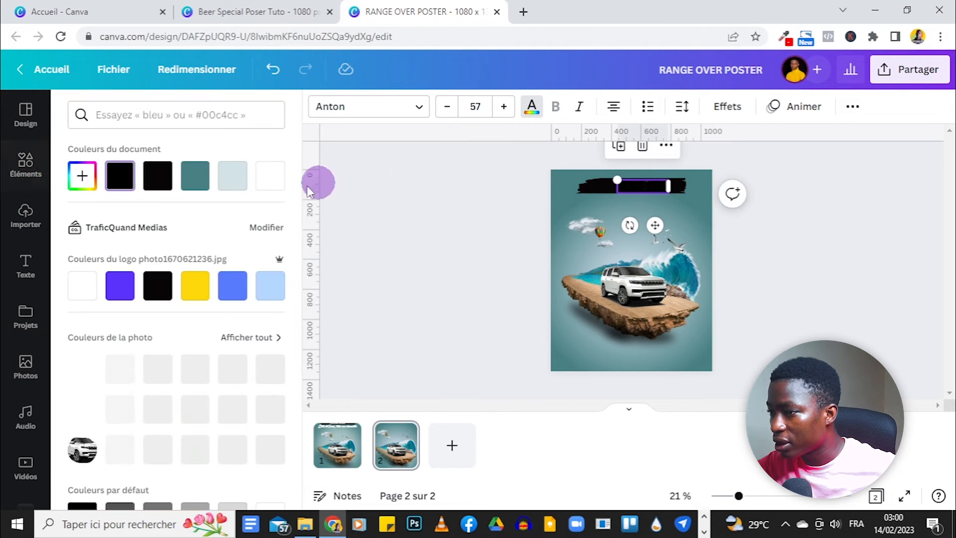
pyautogui.click(232, 184)
pyautogui.click(82, 175)
pyautogui.click(154, 327)
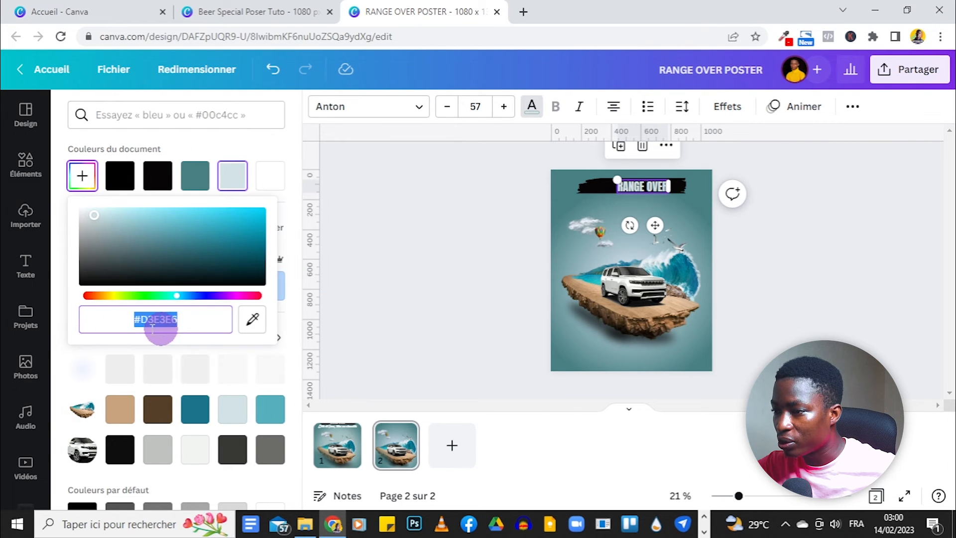
pyautogui.click(204, 321)
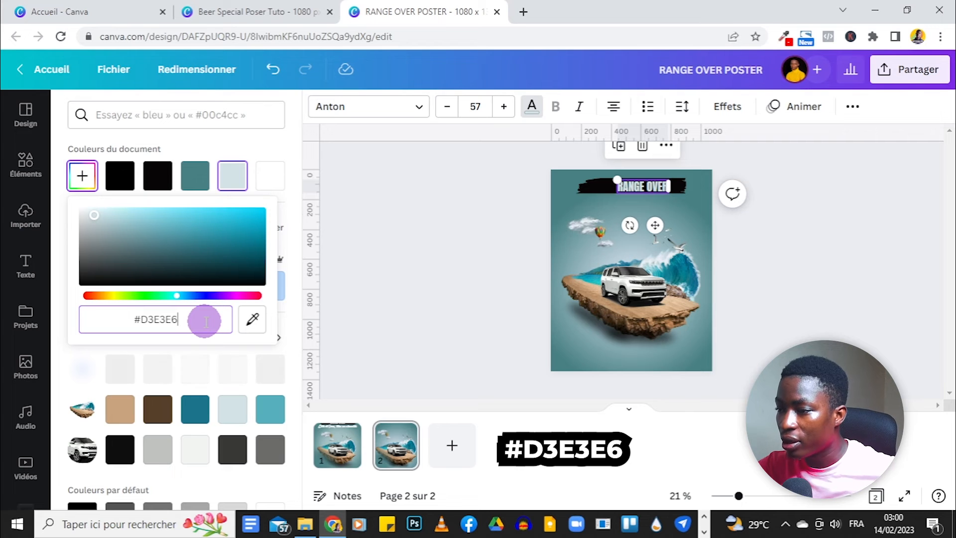
pyautogui.click(721, 260)
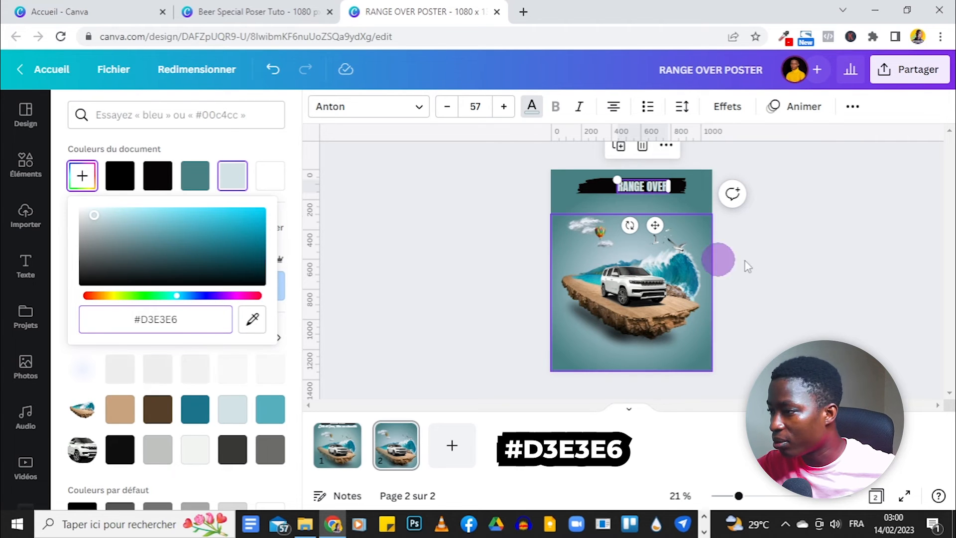
# - Reduce the "RANGE OVER" title slightly and centre it on the black brush stroke
pyautogui.moveTo(744, 503); pyautogui.dragTo(770, 502)
pyautogui.moveTo(949, 319); pyautogui.dragTo(948, 268)
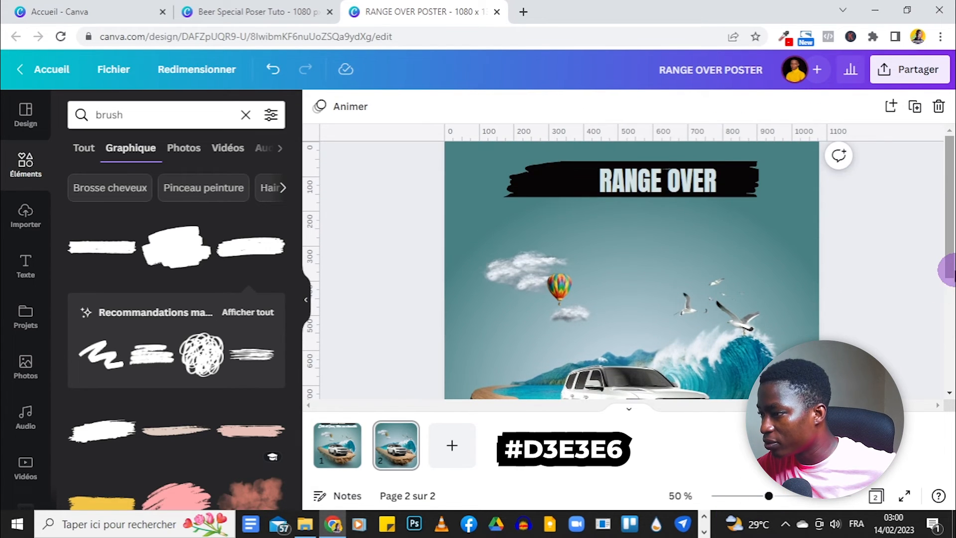
pyautogui.click(665, 183)
pyautogui.moveTo(717, 201); pyautogui.dragTo(699, 192)
pyautogui.click(894, 222)
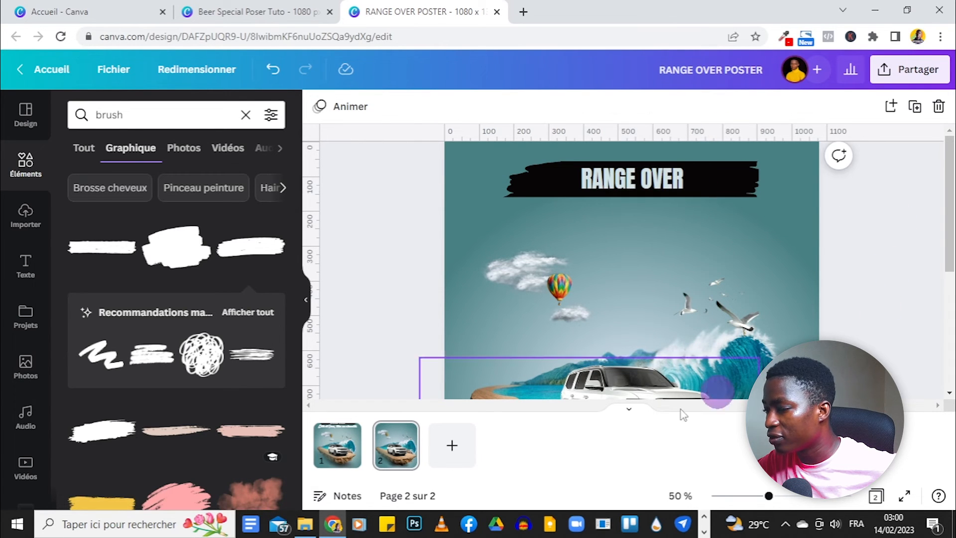
# - Compare the header on both pages and check which font the script slogan on page 1 uses
pyautogui.click(357, 469)
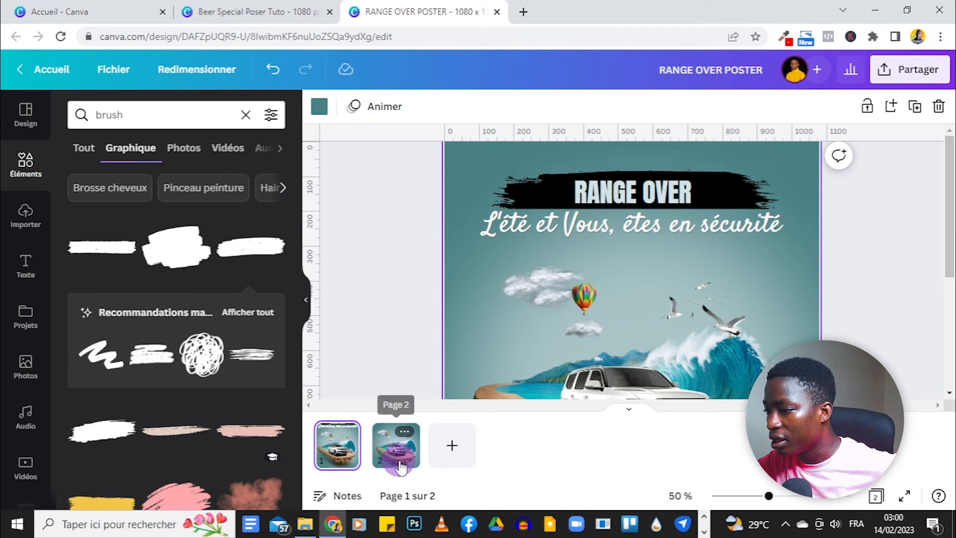
pyautogui.click(400, 459)
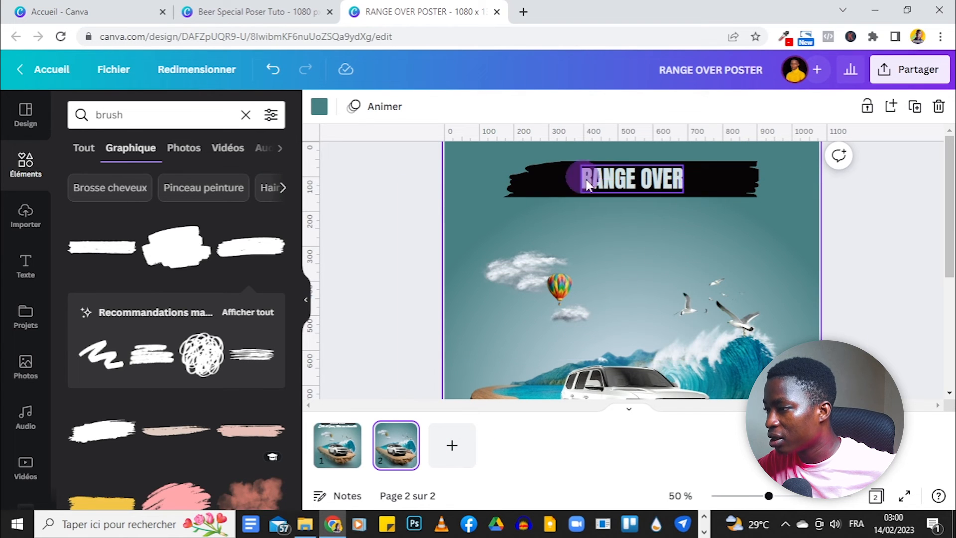
pyautogui.click(349, 459)
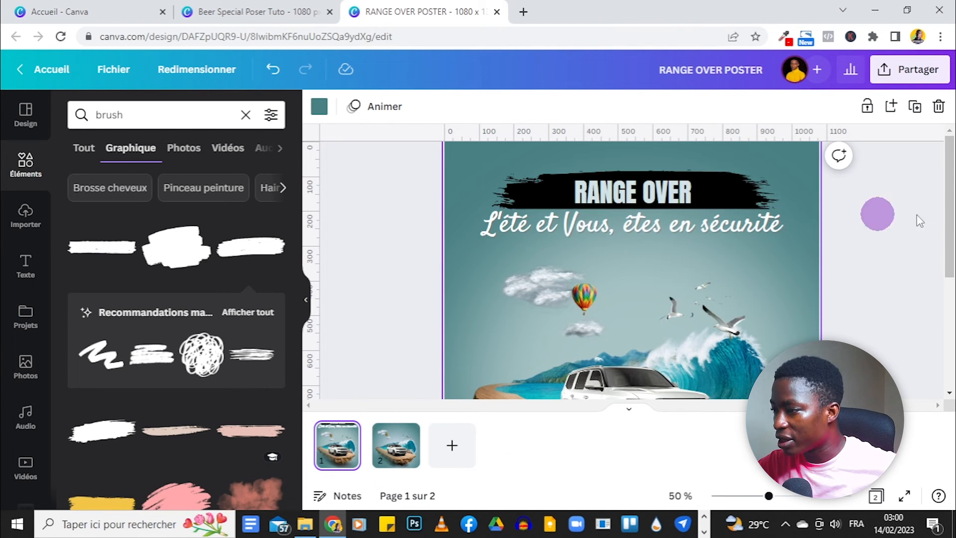
pyautogui.scroll(-5, 919, 221)
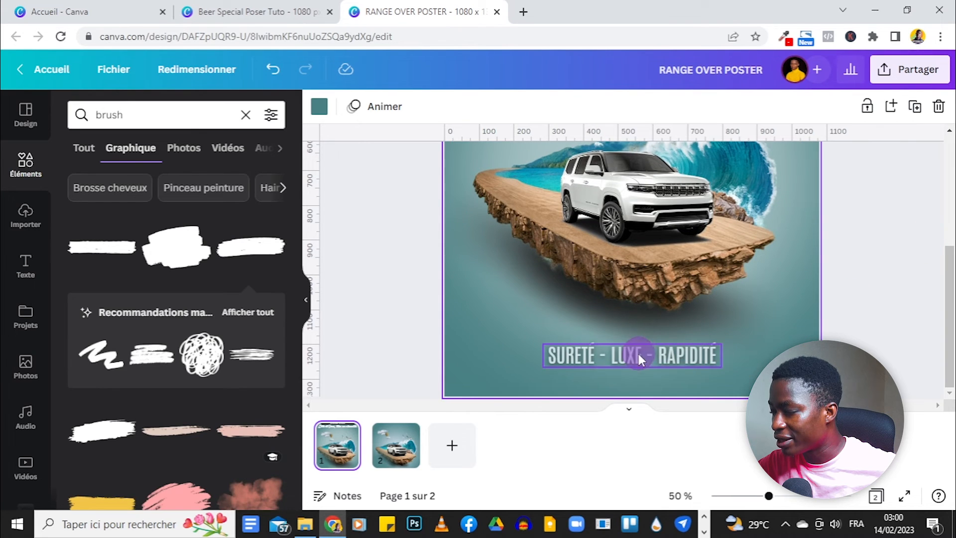
pyautogui.scroll(5, 909, 319)
pyautogui.click(633, 231)
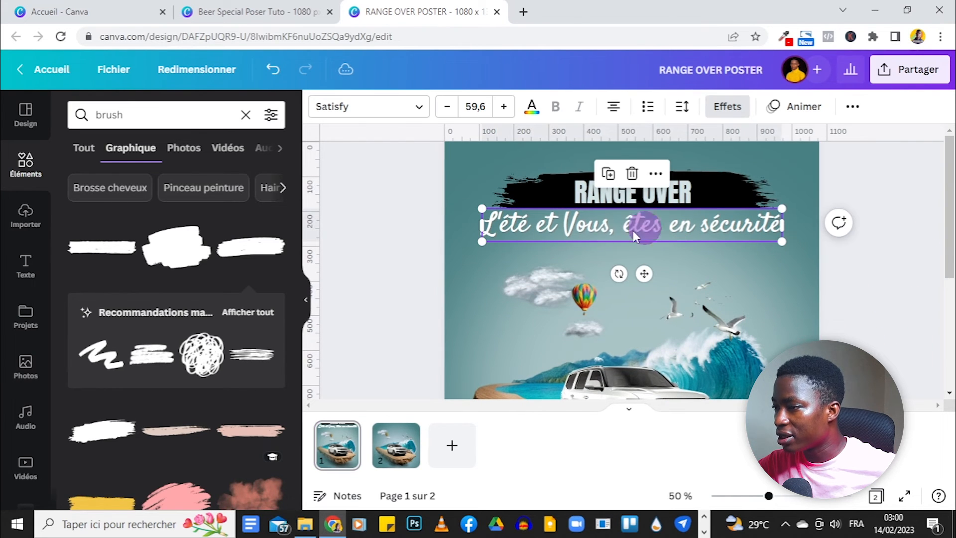
pyautogui.click(364, 125)
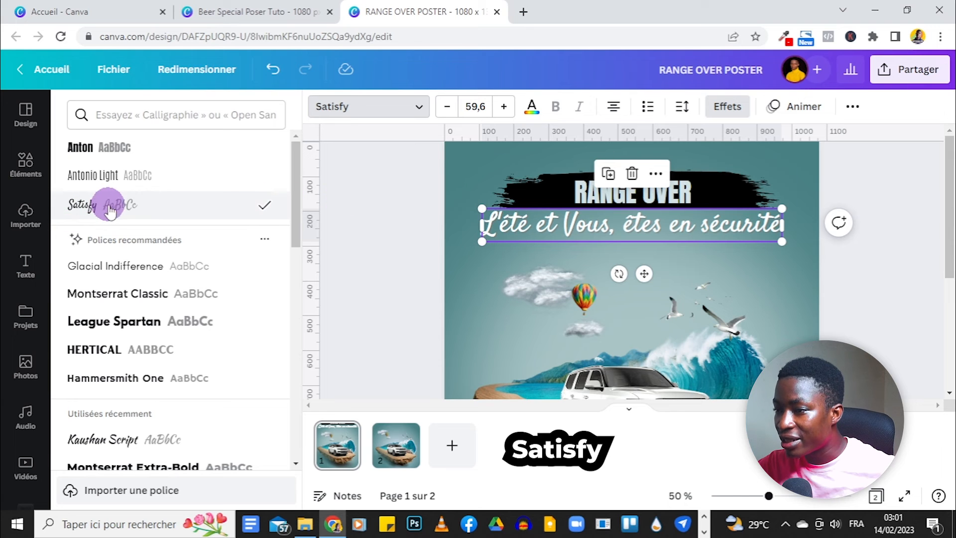
# - Copy the slogan "L'été et Vous, êtes en sécurité" from page 1 onto page 2, below the title
pyautogui.click(501, 214)
pyautogui.click(395, 213)
pyautogui.click(489, 227)
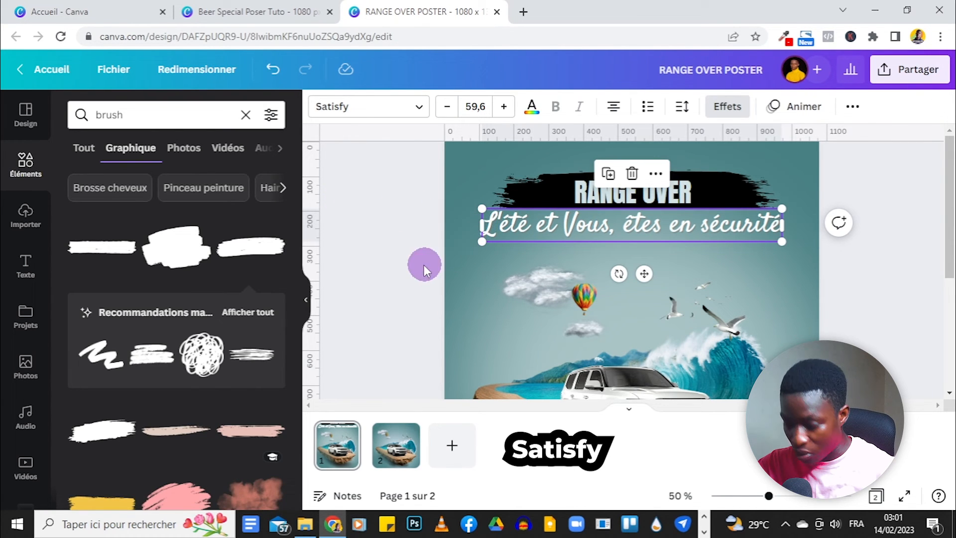
pyautogui.click(396, 445)
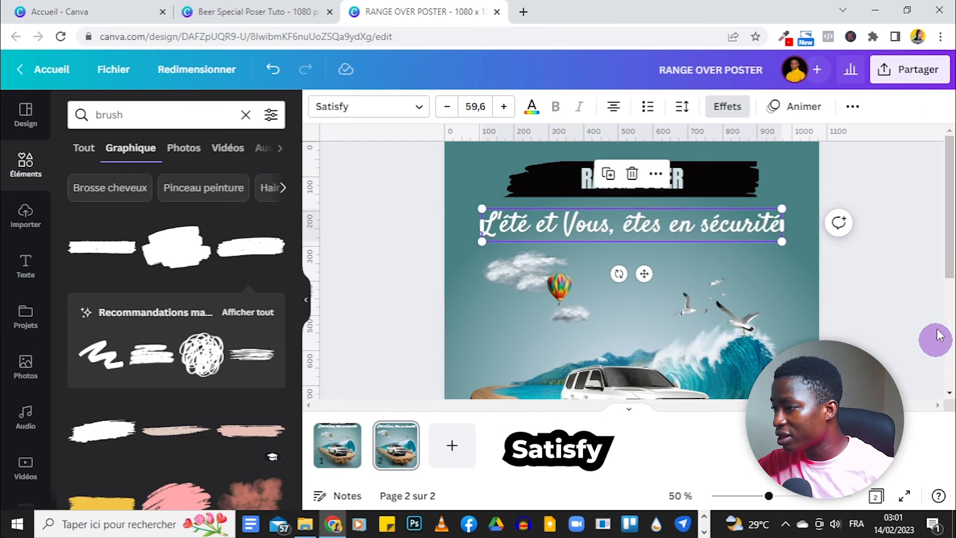
# - Check which font the "SURETÉ - LUXE - RAPIDITÉ" tagline below the island on page 1 uses
pyautogui.scroll(-5, 931, 264)
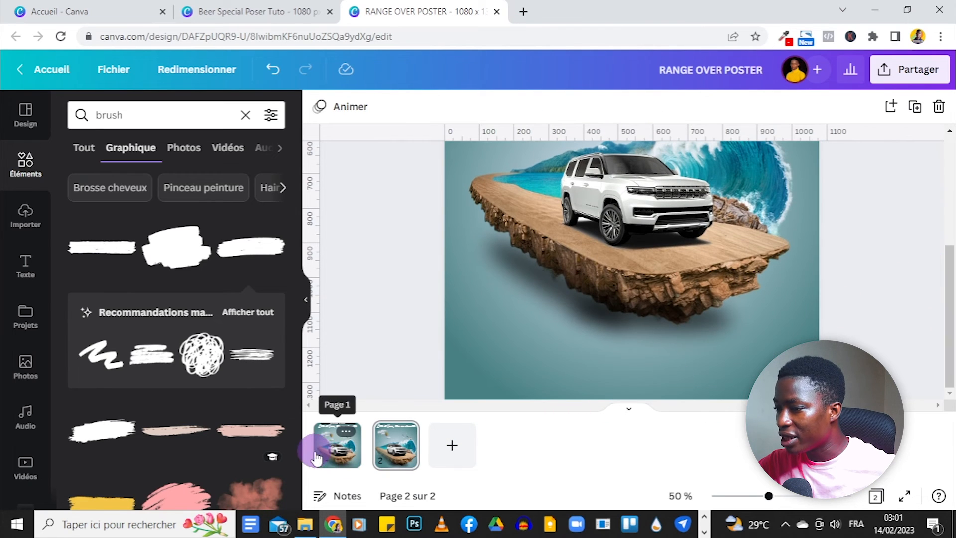
pyautogui.click(326, 455)
pyautogui.click(651, 360)
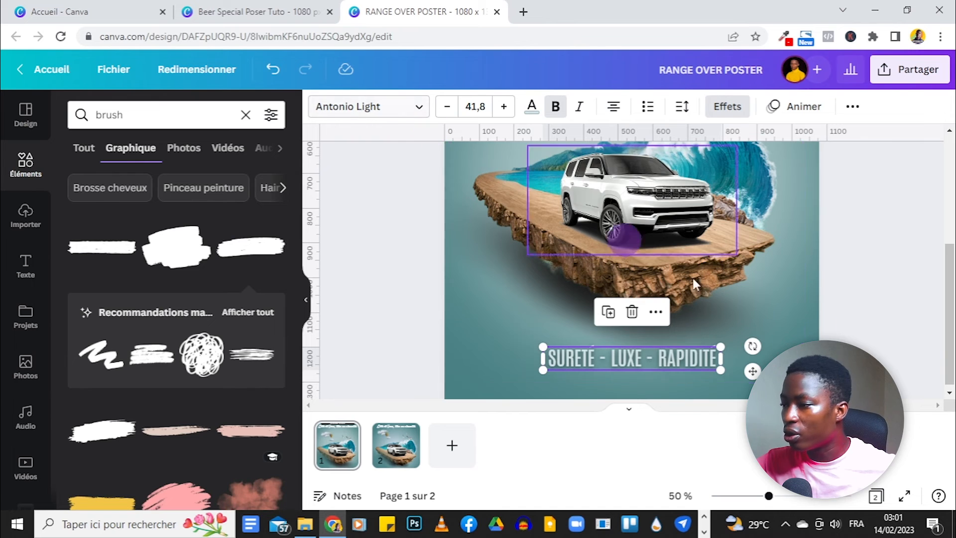
pyautogui.click(368, 106)
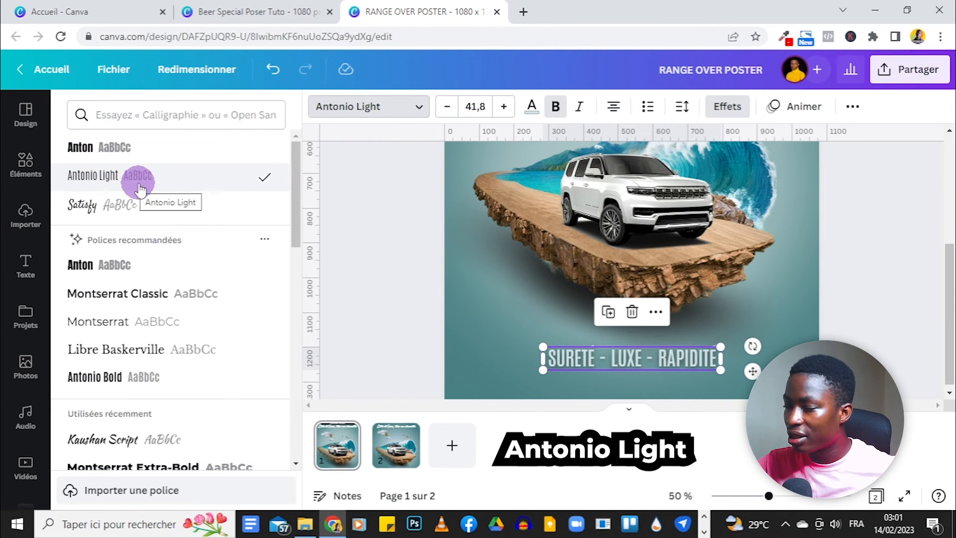
# - Examine the text effect, colour code and font applied to the "SURETÉ - LUXE - RAPIDITÉ" tagline on page 1
pyautogui.click(726, 113)
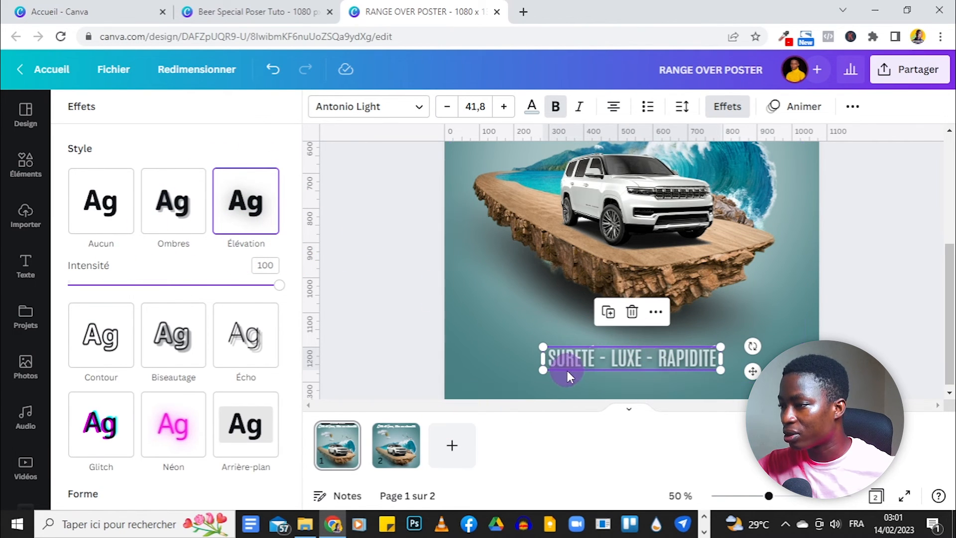
pyautogui.click(529, 107)
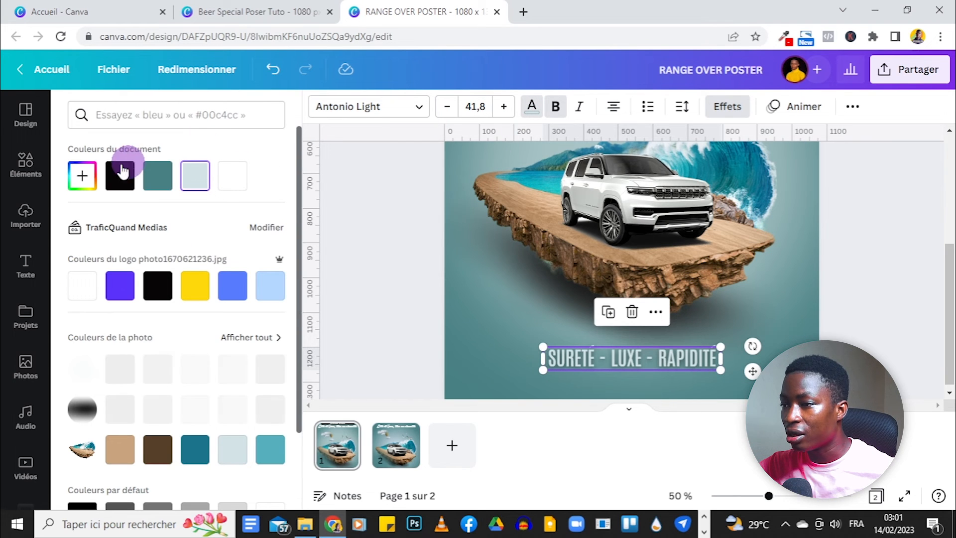
pyautogui.click(83, 175)
pyautogui.click(202, 320)
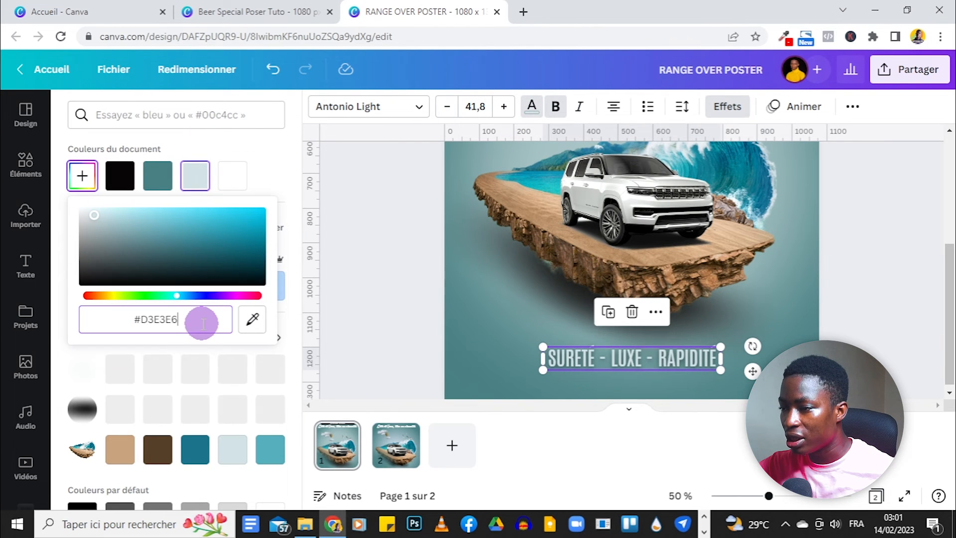
pyautogui.scroll(5, 889, 309)
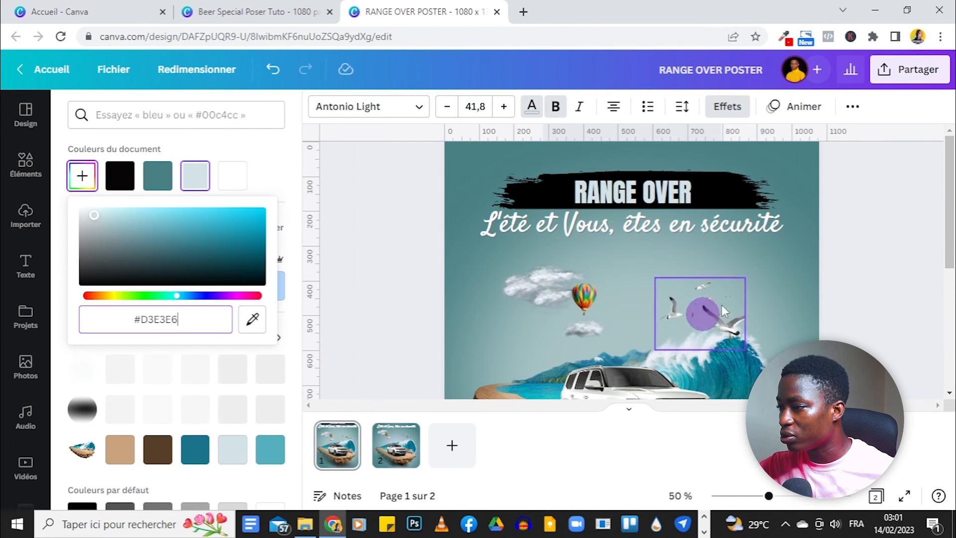
pyautogui.scroll(-5, 946, 252)
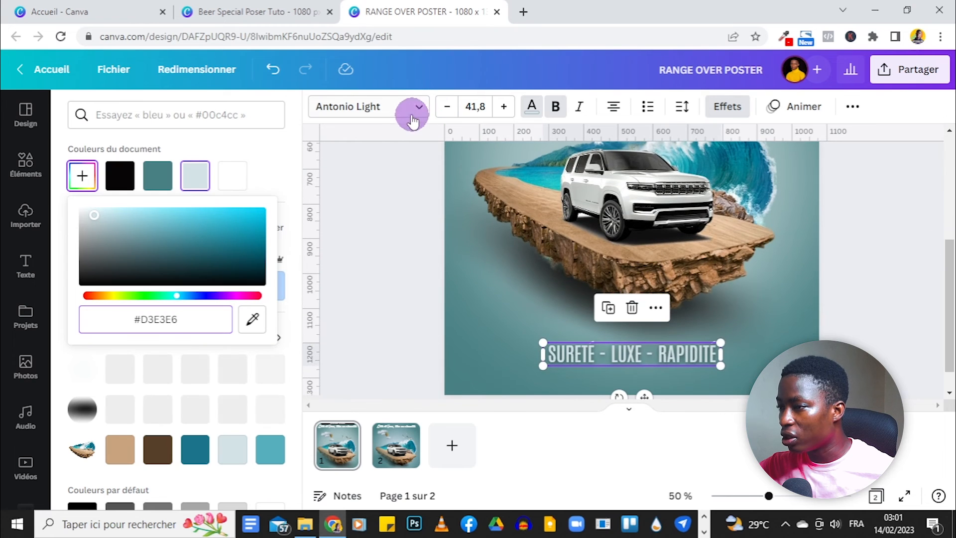
pyautogui.click(352, 107)
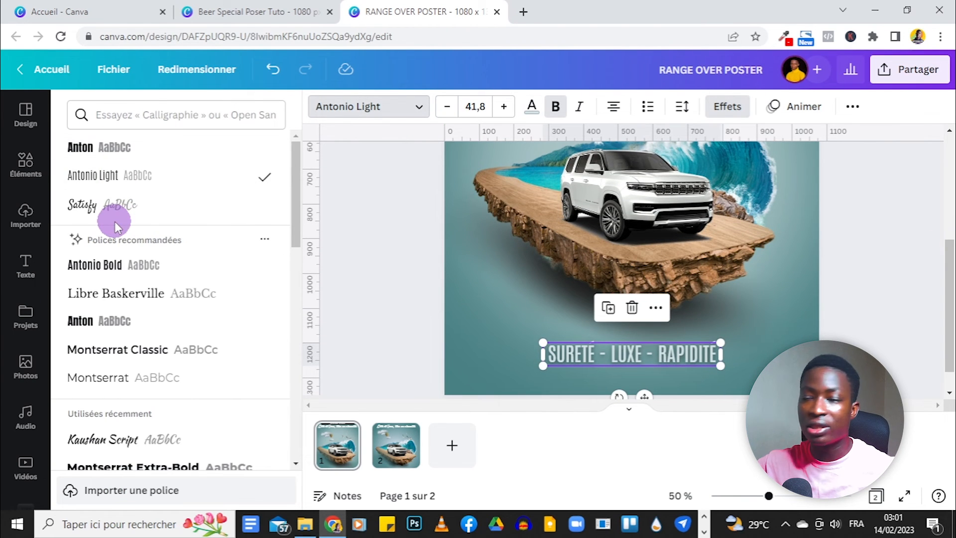
pyautogui.click(730, 107)
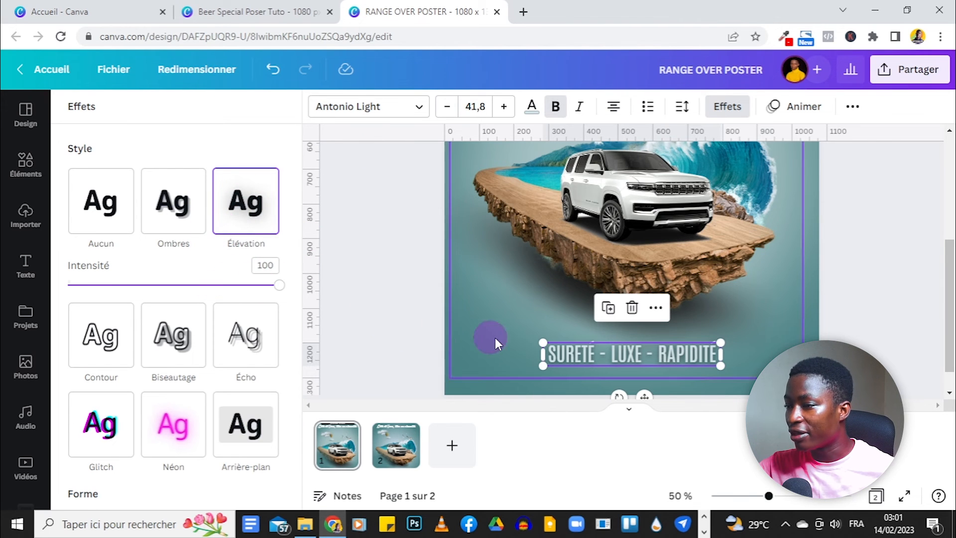
# - Copy the "SURETÉ - LUXE - RAPIDITÉ" tagline from page 1 to the same place on page 2, below the island
pyautogui.click(588, 351)
pyautogui.click(447, 303)
pyautogui.click(615, 357)
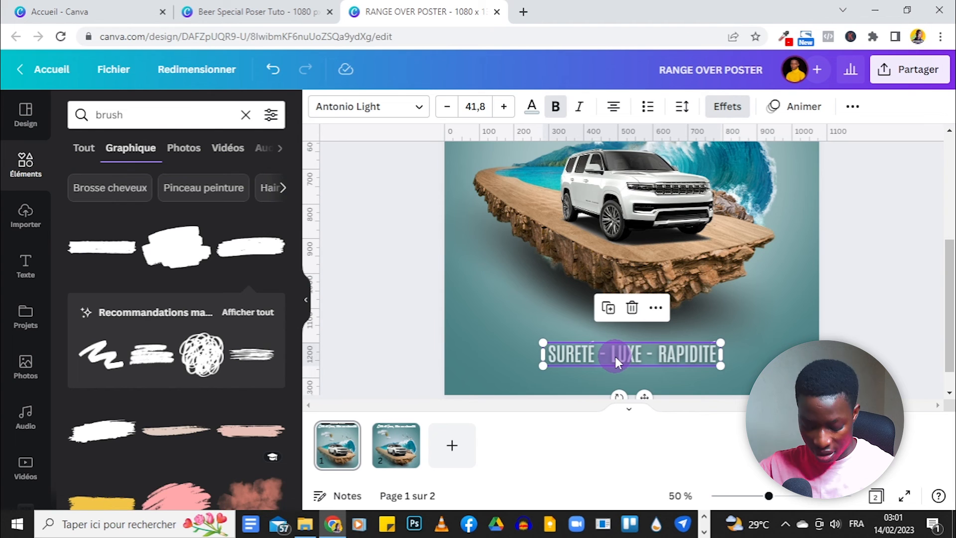
pyautogui.click(396, 445)
pyautogui.hotkey('ctrl', 'v')
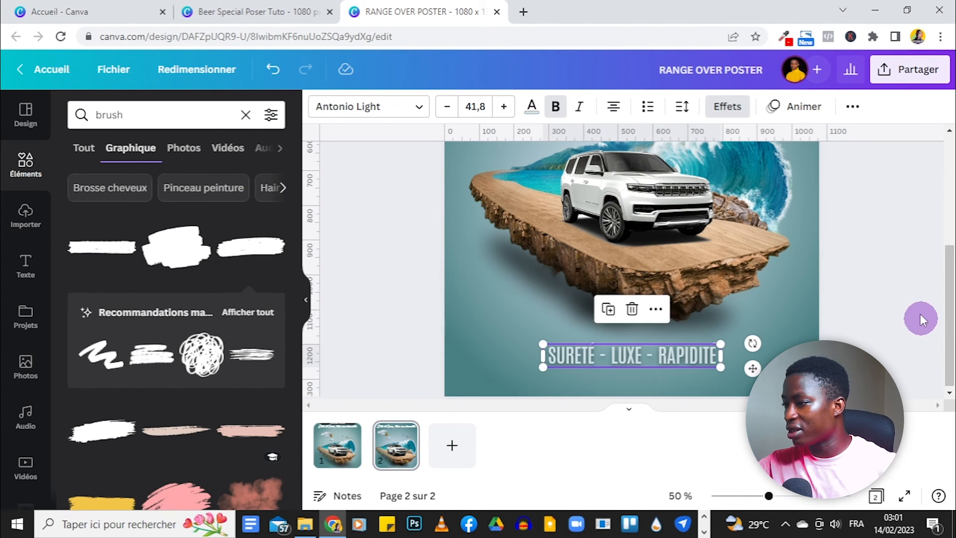
pyautogui.press('Escape')
# - Move the "RANGE OVER" title and its brush stroke slightly down toward the slogan on page 2, and preview the poster full screen
pyautogui.moveTo(778, 509); pyautogui.dragTo(752, 508)
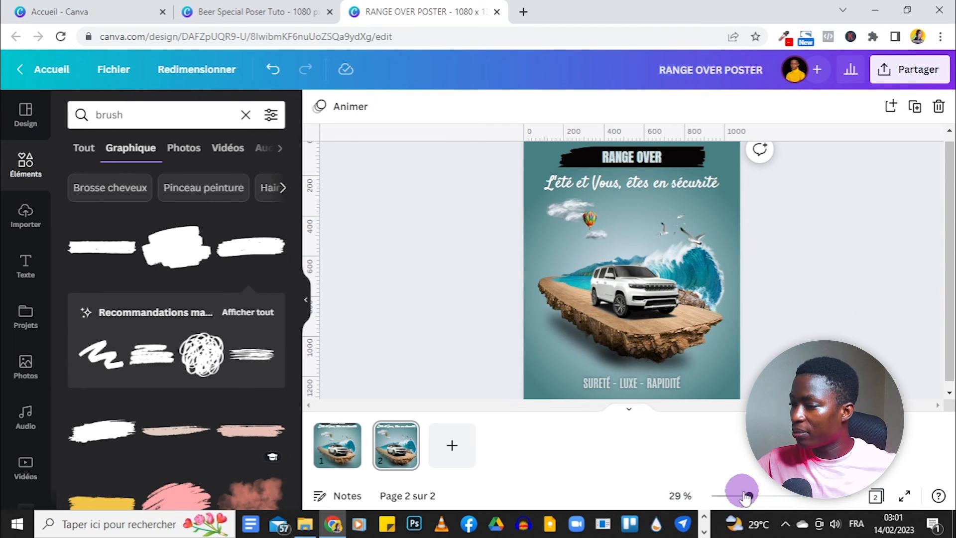
pyautogui.moveTo(750, 496); pyautogui.dragTo(738, 496)
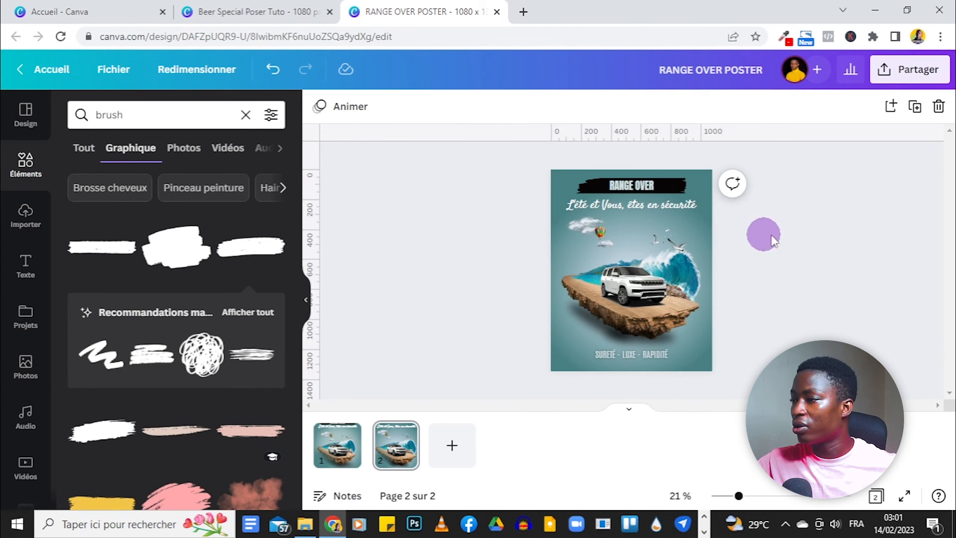
pyautogui.click(629, 184)
pyautogui.click(821, 261)
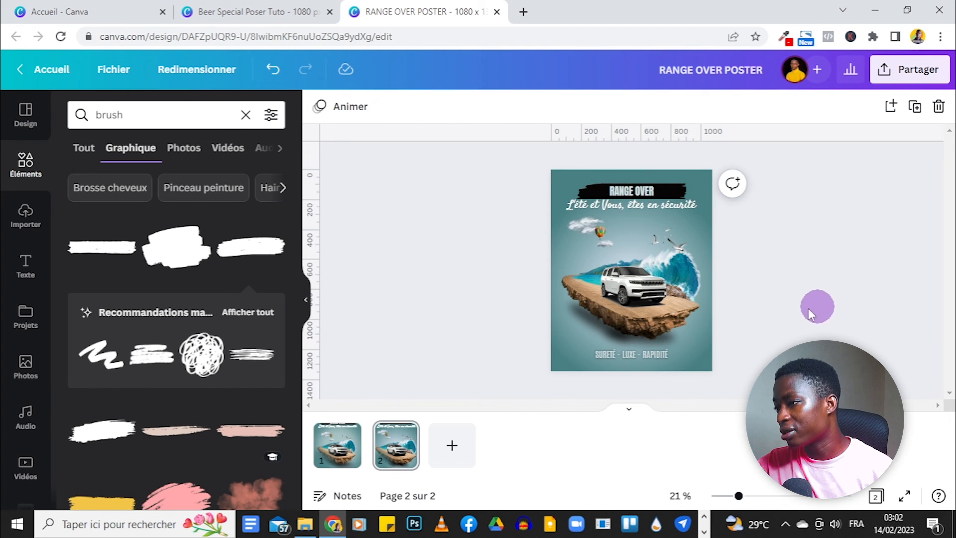
pyautogui.click(904, 496)
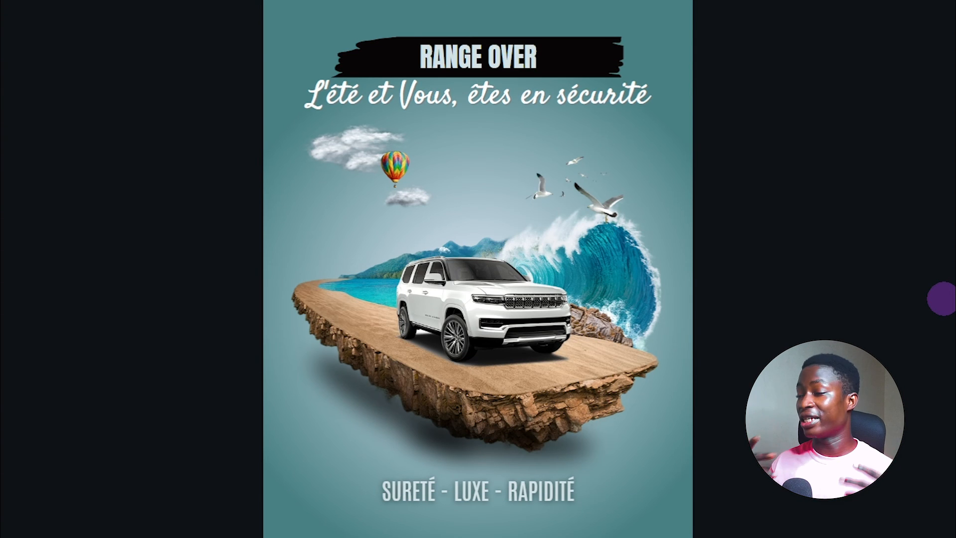